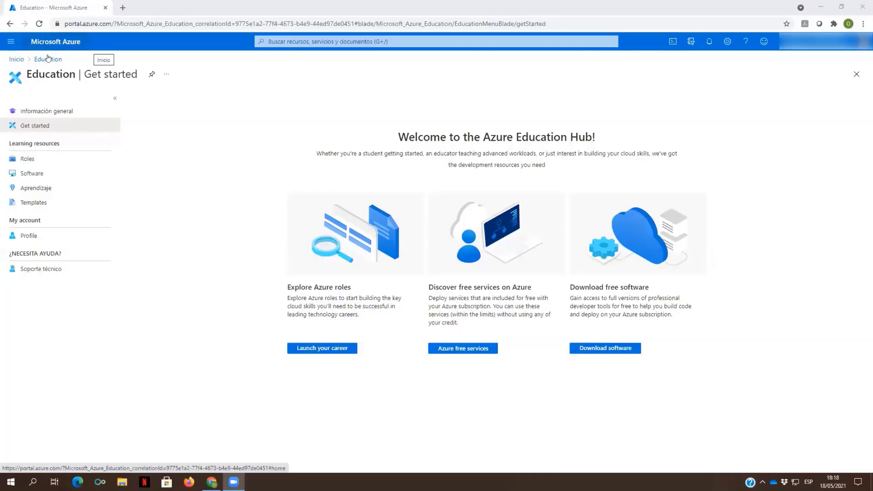
- Go to the Máquinas virtuales page from the portal's main menu
click(11, 44)
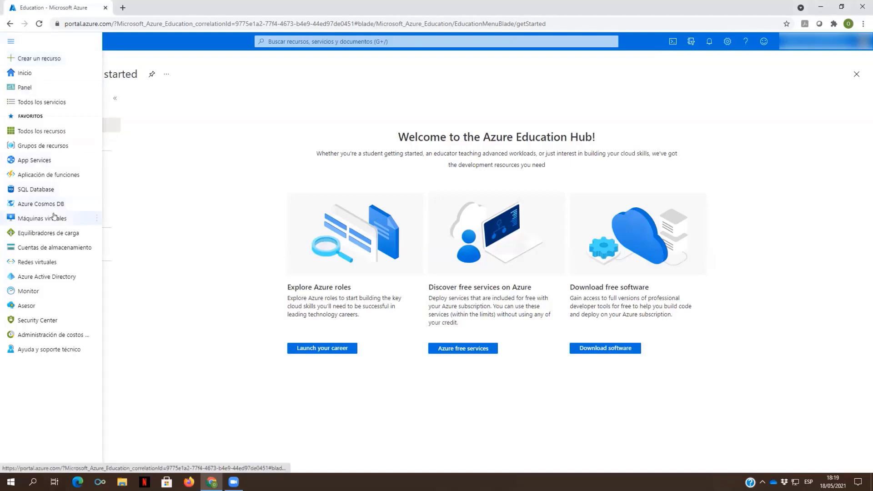
mouse_move(56, 223)
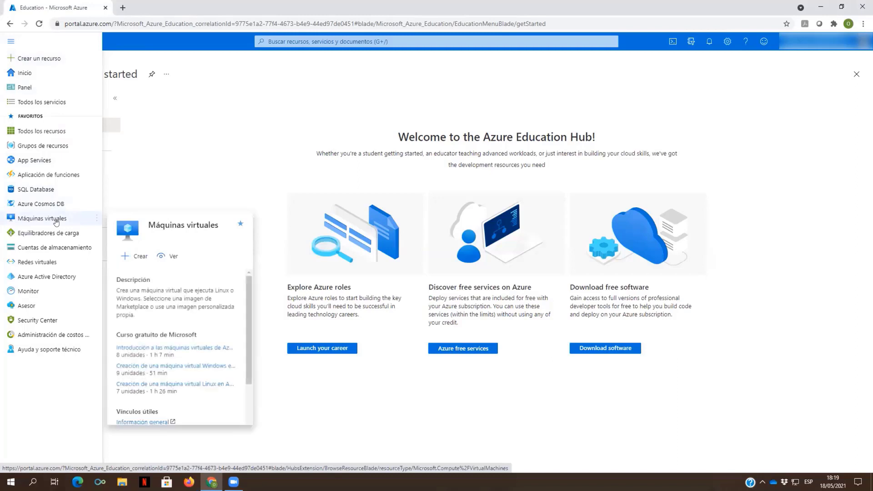
click(56, 222)
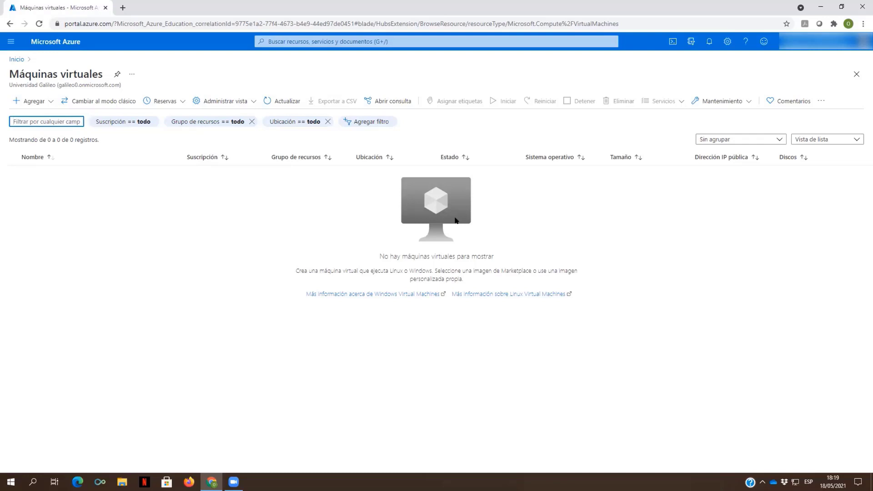
- Start creating a new virtual machine via Agregar > Máquina virtual
click(28, 104)
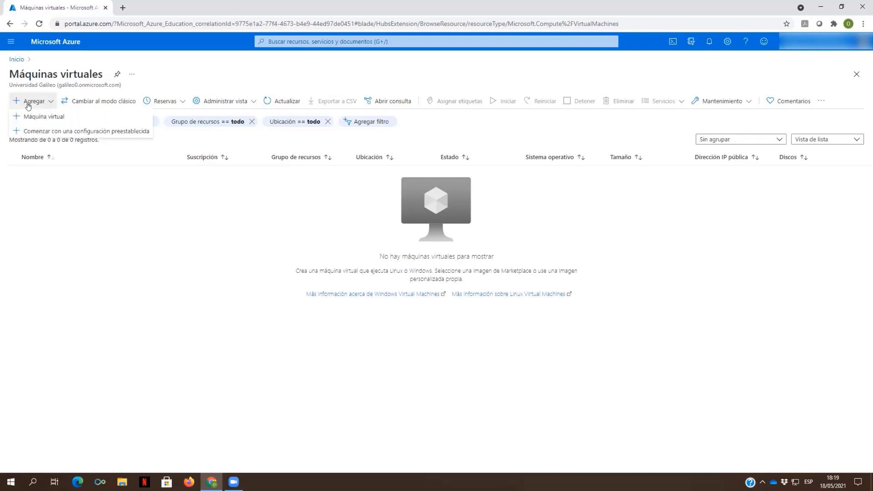
click(55, 116)
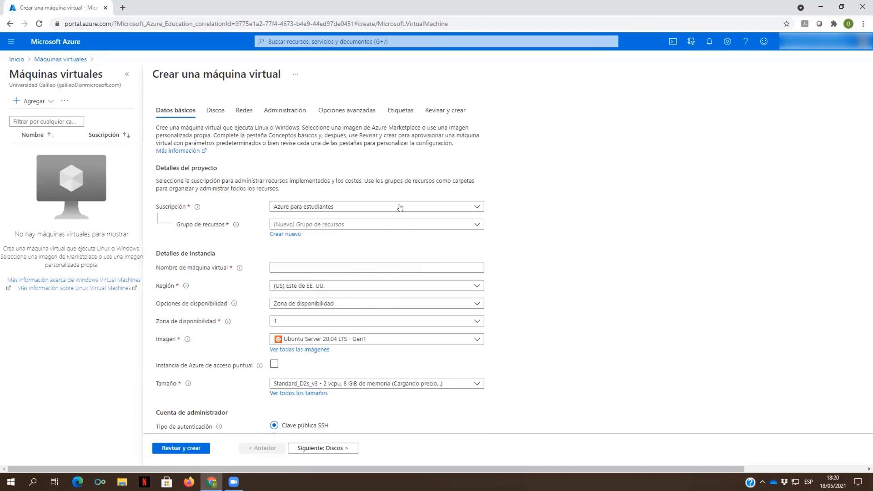
- Assign the existing resource group and enter a valid virtual machine name without the invalid character
click(464, 228)
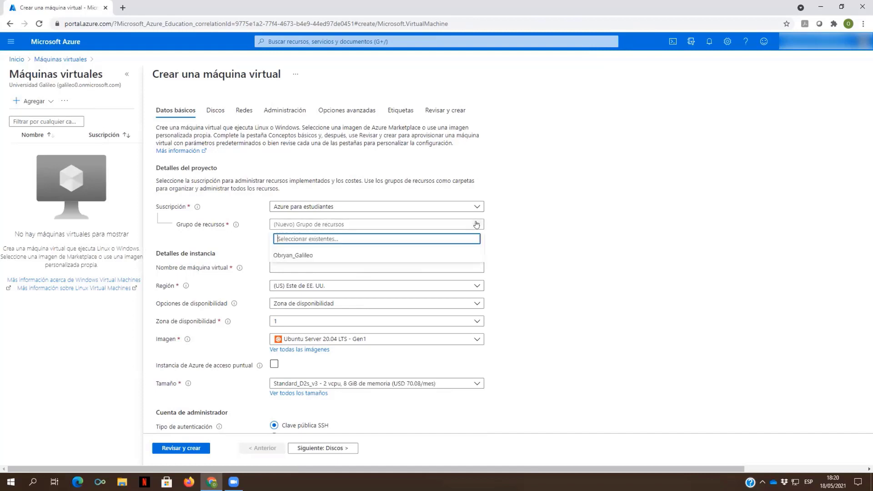
click(294, 257)
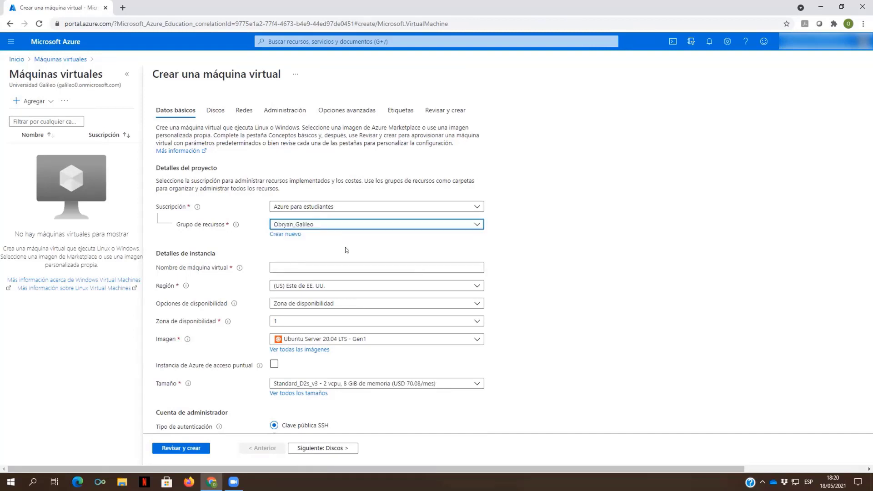
click(428, 268)
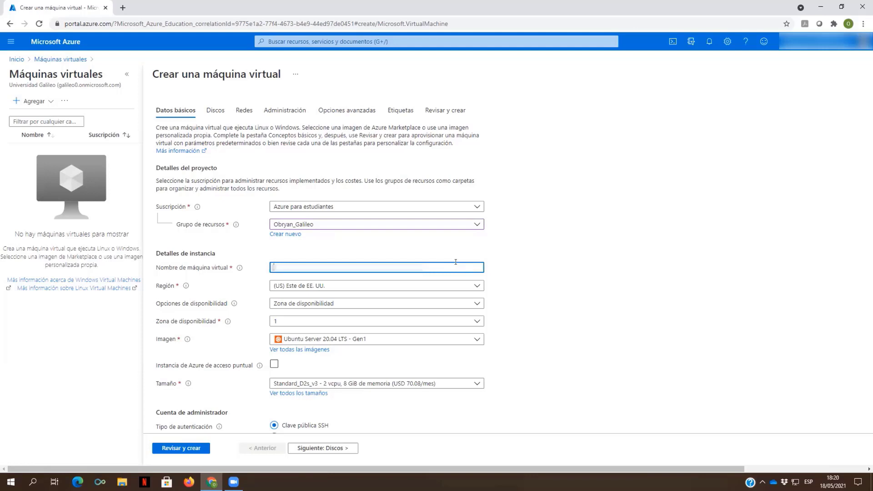
text(Obryan-Galile)
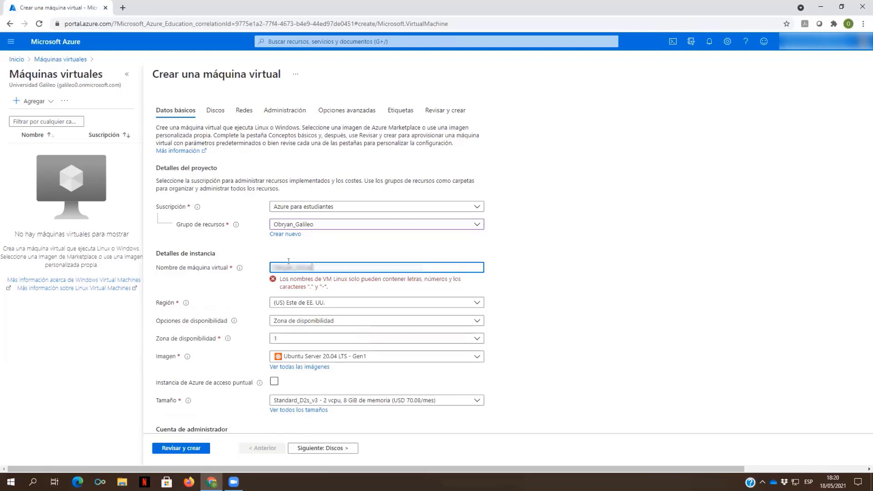
key(BackSpace)
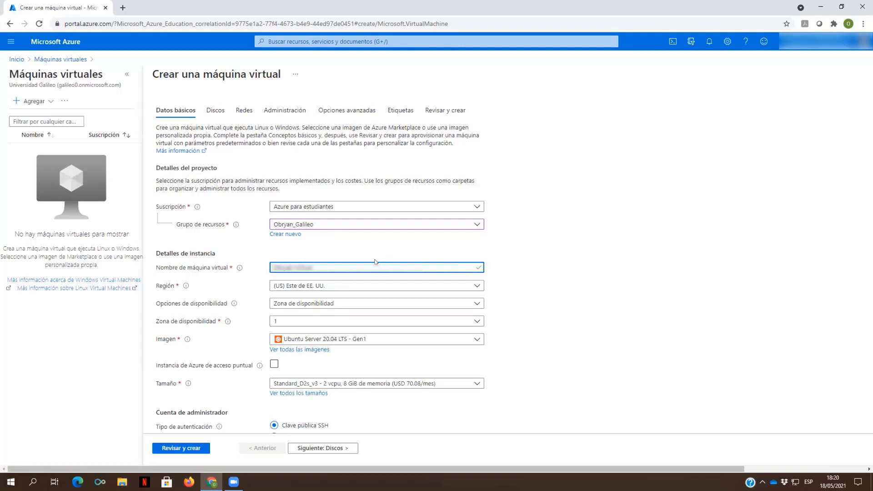
click(555, 240)
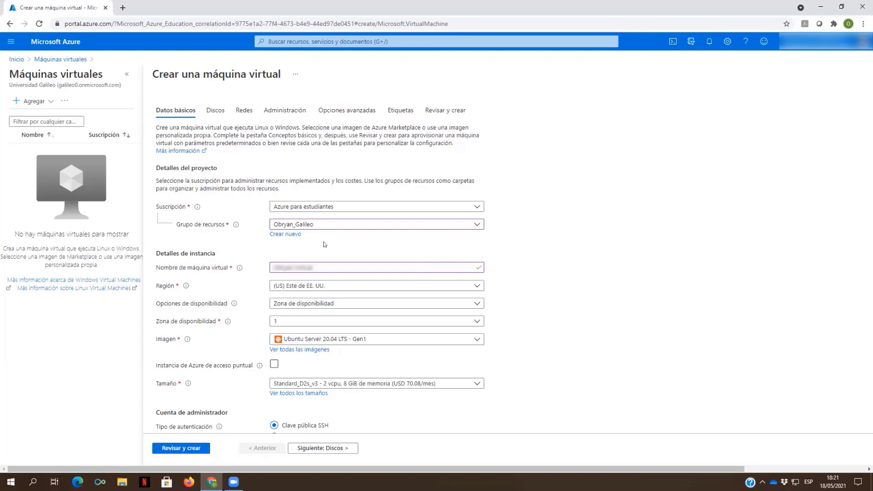
scroll(326, 251, down, 1)
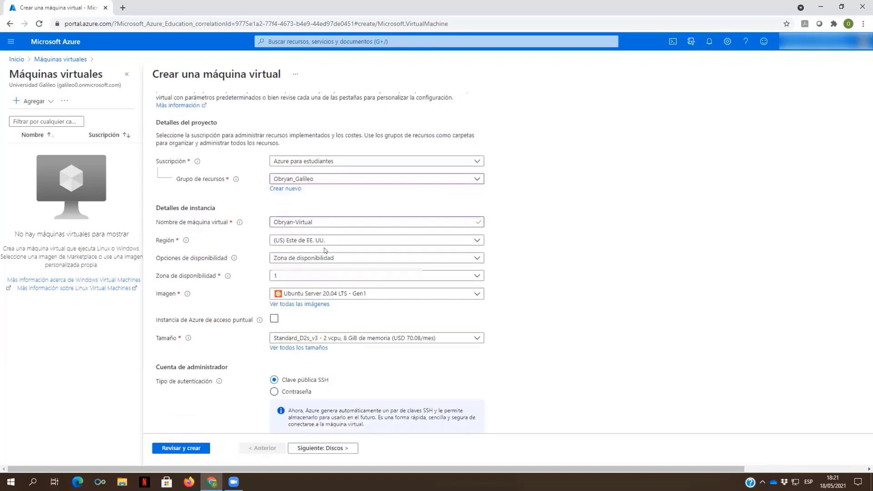
click(480, 295)
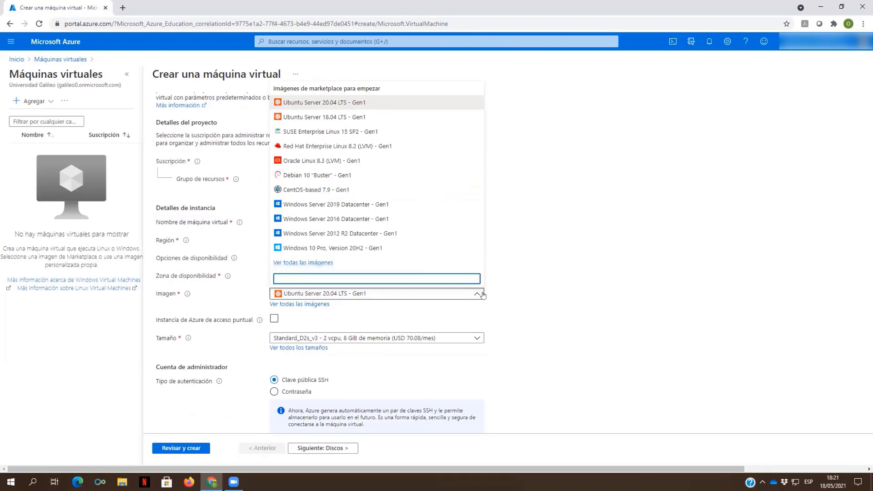
- Open 'Ver todas las imágenes' and browse the featured Marketplace images
click(296, 262)
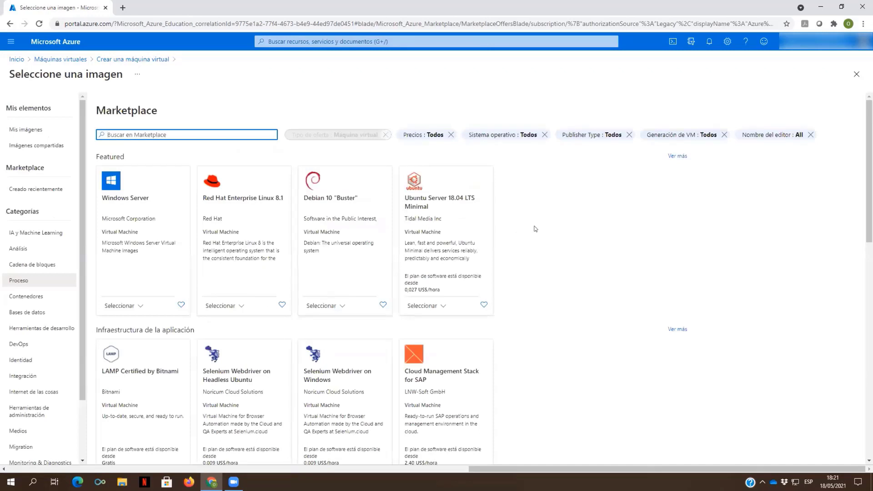
scroll(536, 229, down, 1)
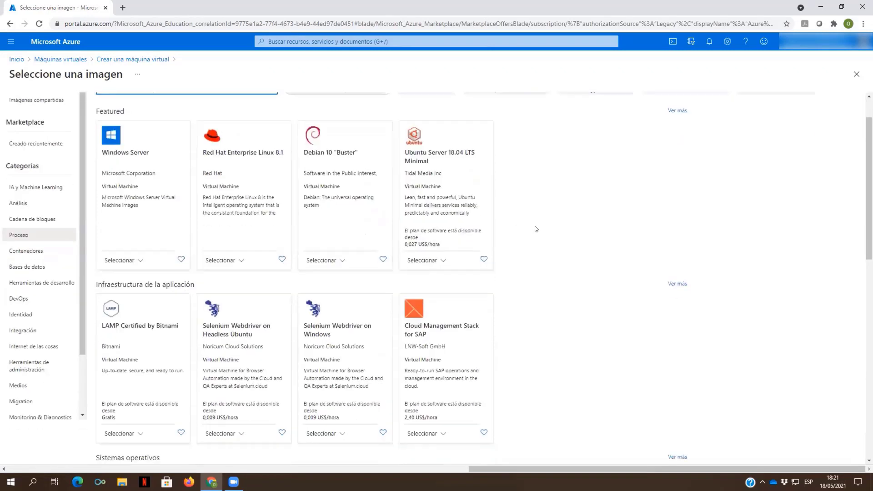
scroll(536, 228, down, 2)
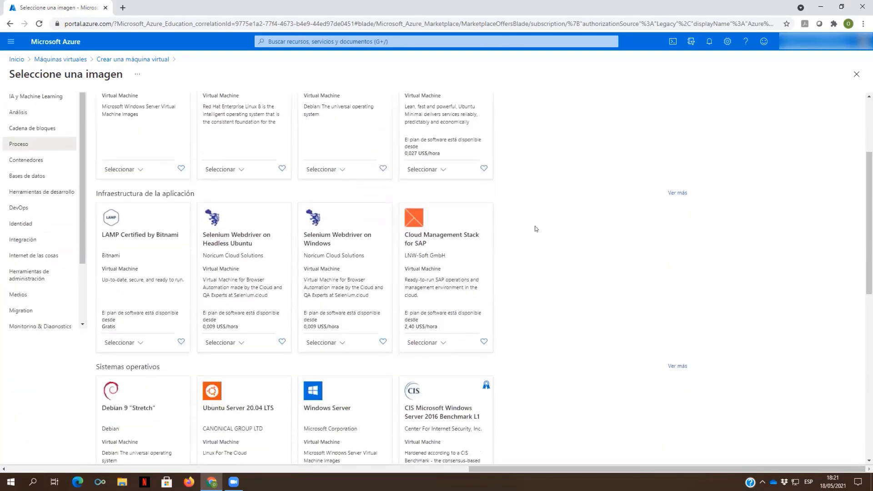
scroll(536, 229, up, 3)
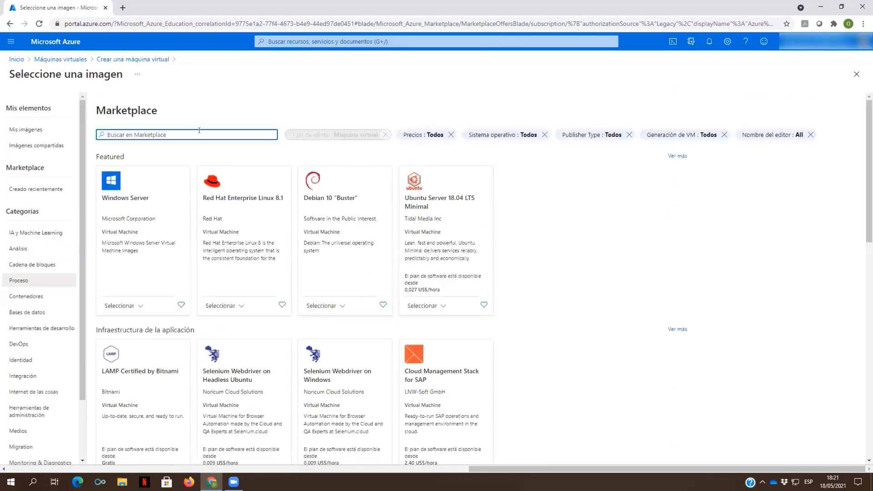
- Search the Marketplace for 'sql server' and scroll through the SQL Server image results
text(sql server)
key(Return)
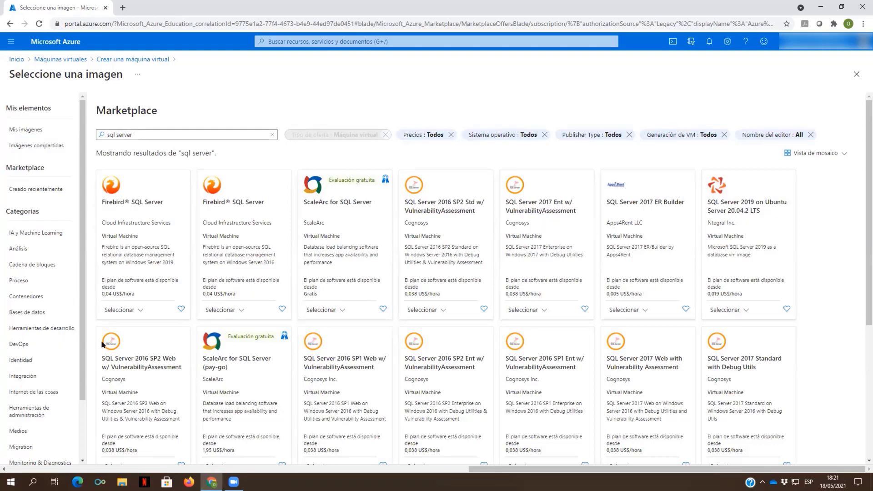
scroll(376, 199, down, 2)
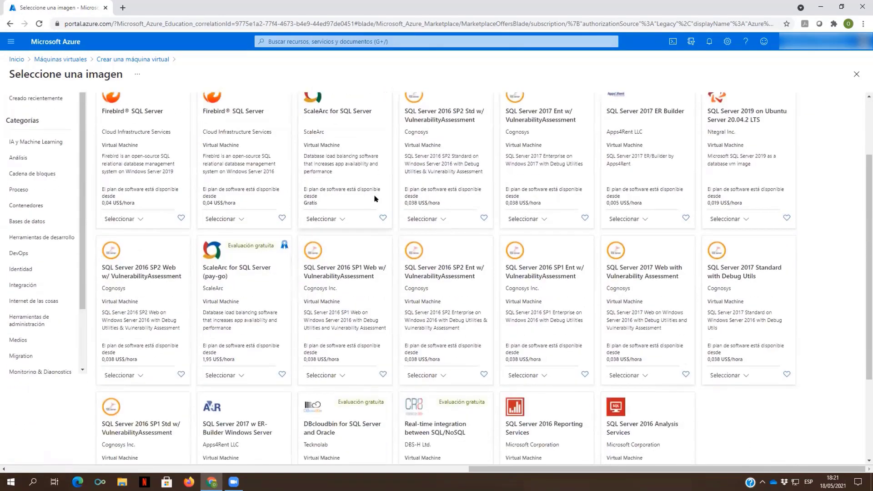
scroll(376, 199, down, 1)
scroll(376, 198, down, 1)
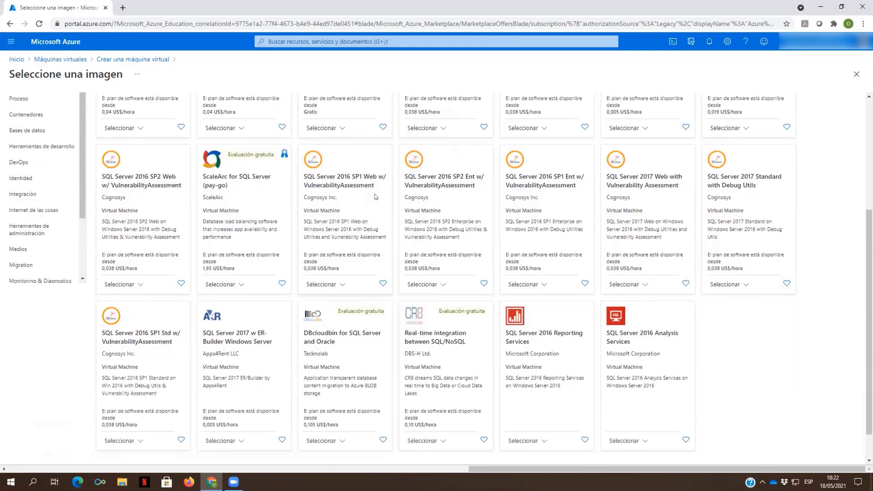
scroll(376, 196, up, 4)
scroll(590, 253, down, 4)
- Load more results and select the SQL Server 2019 Standard on Windows Server 2019 - Gen1 image
scroll(672, 311, down, 1)
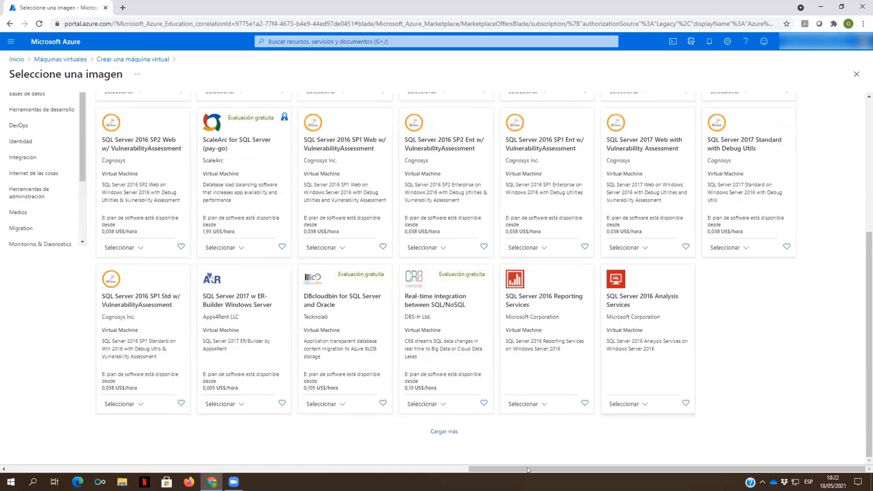
click(440, 432)
scroll(749, 276, down, 1)
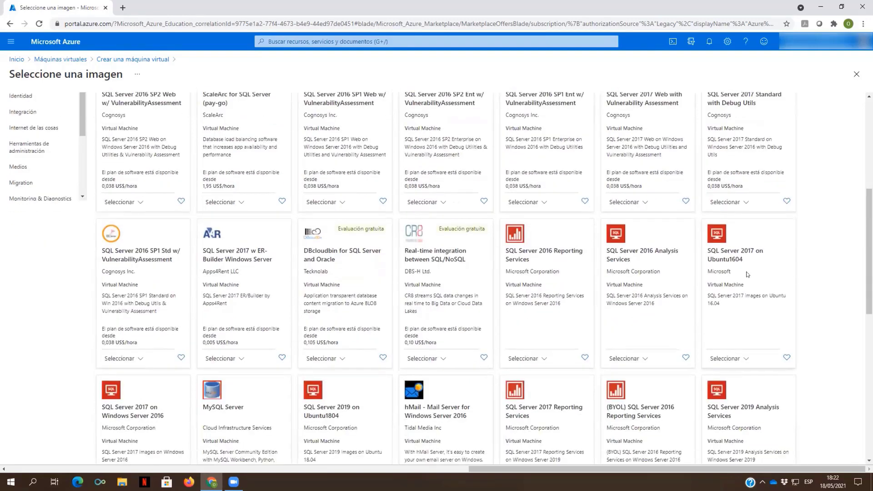
scroll(748, 275, down, 3)
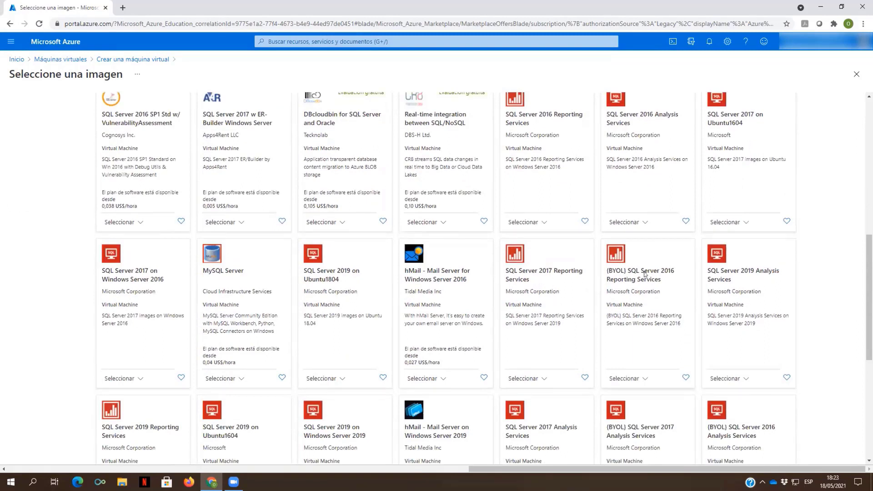
scroll(644, 274, down, 1)
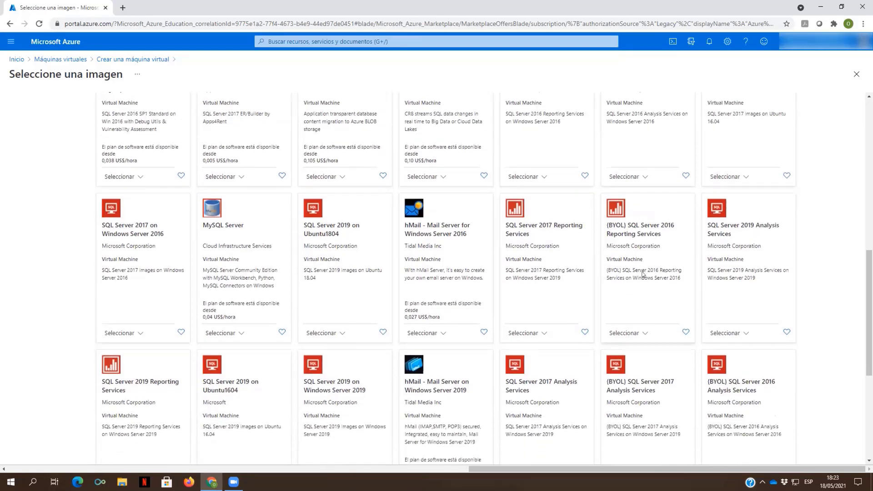
scroll(643, 274, down, 1)
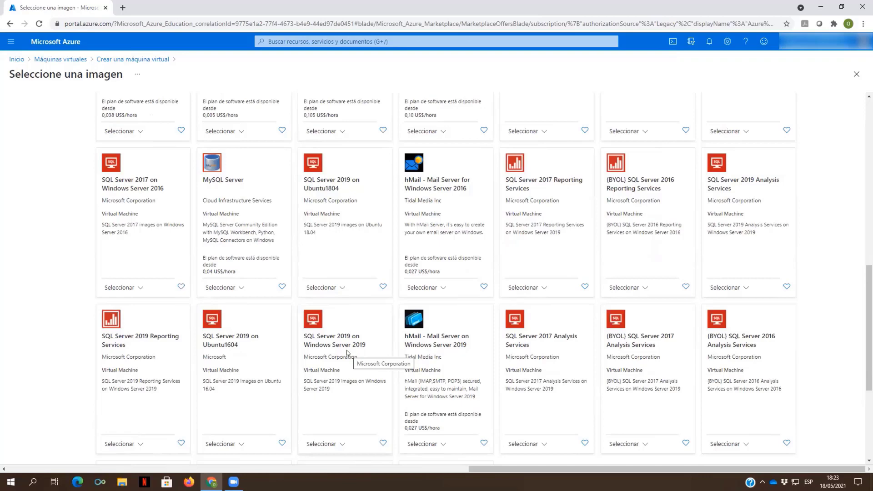
scroll(337, 413, down, 2)
scroll(337, 414, down, 1)
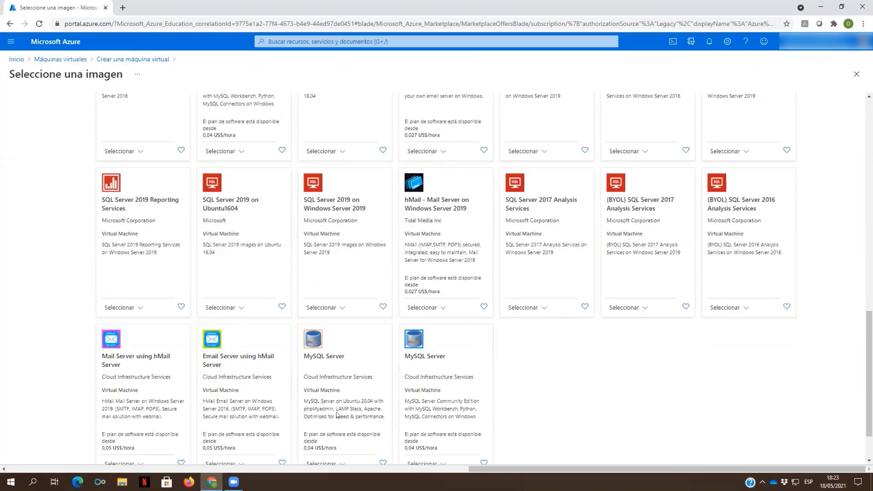
scroll(337, 415, down, 1)
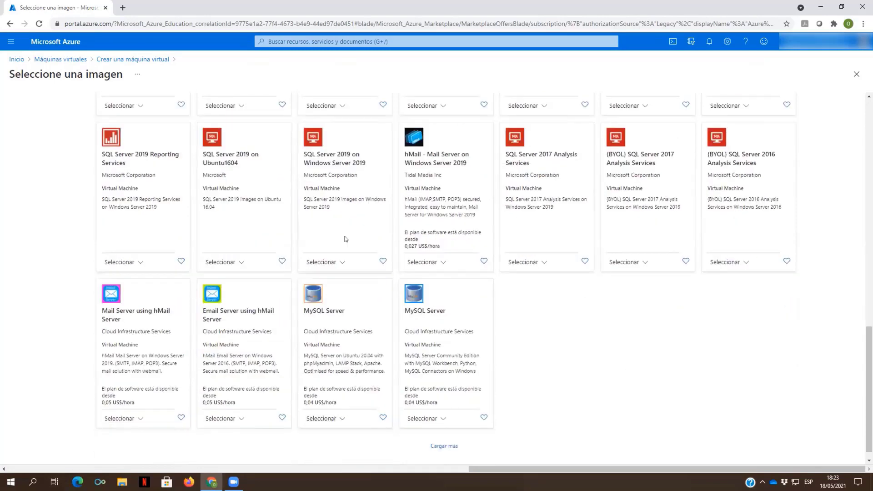
click(342, 263)
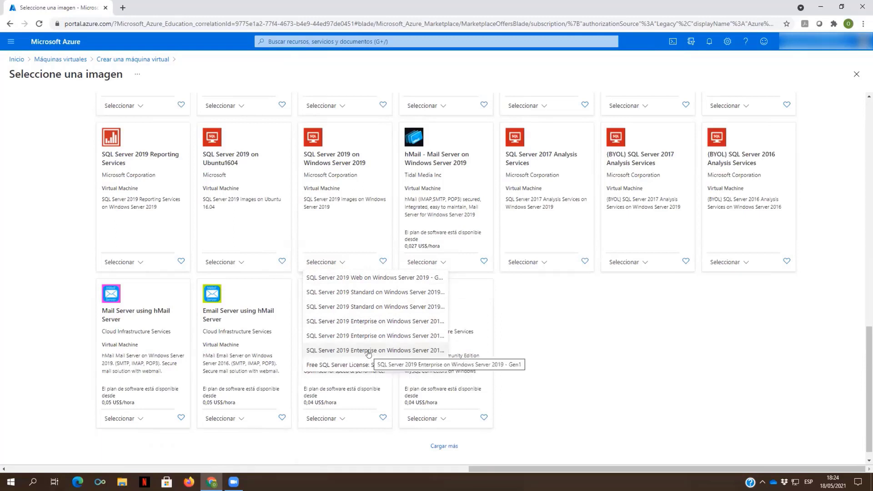
click(360, 307)
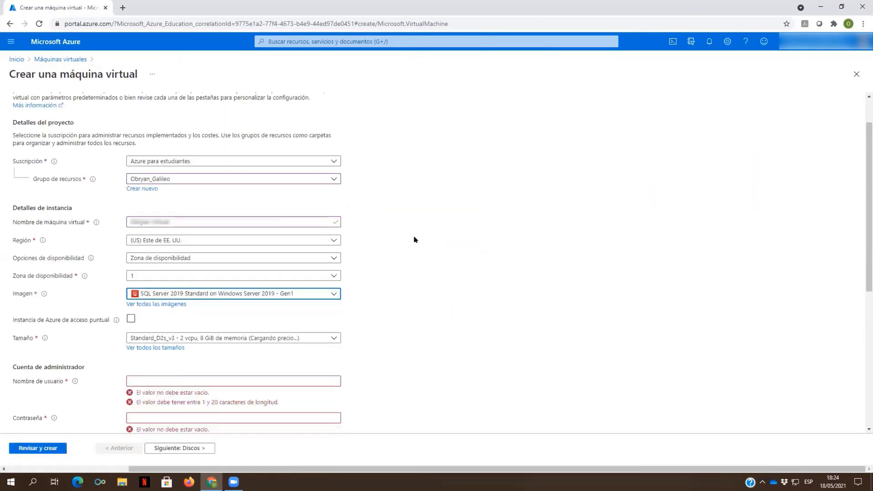
- Open the Tamaño list showing Standard_D2s_v3 at USD 137.24/mes and alternatives
scroll(413, 239, down, 1)
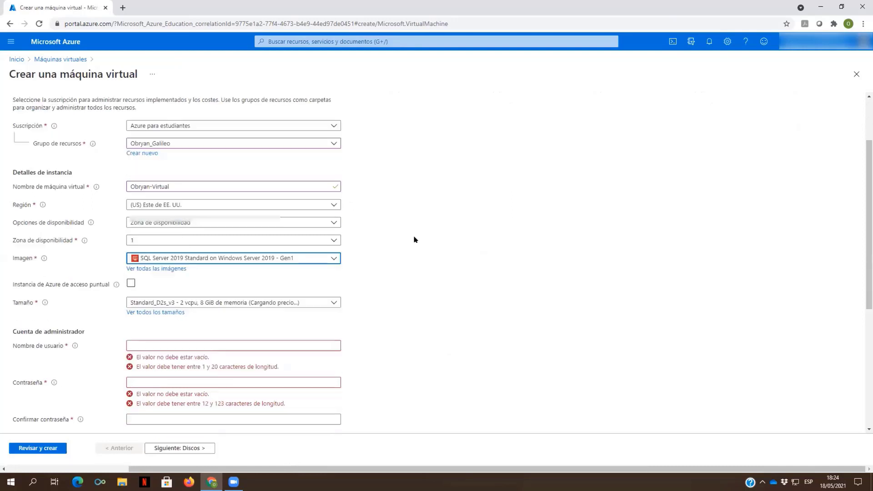
scroll(414, 240, down, 1)
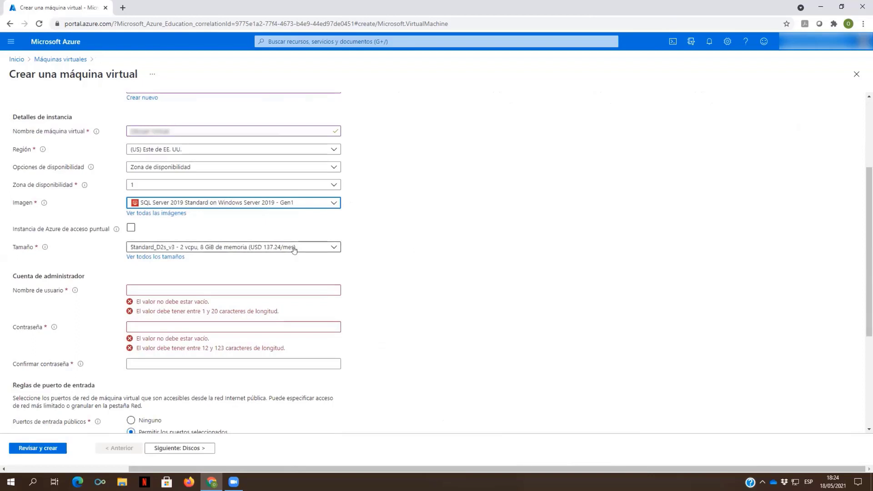
click(337, 247)
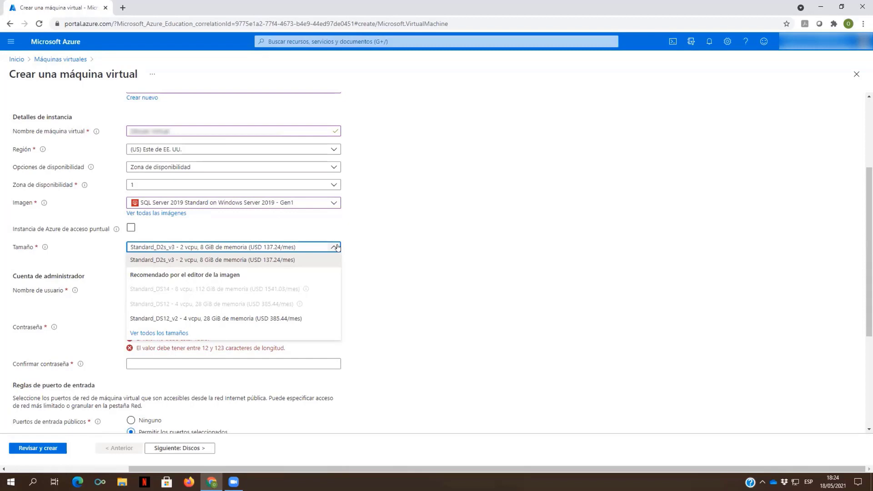
- Change the VM size to Standard_DS1_v2 (1 vCPU, 3.5 GiB, USD 91.98/mes)
click(159, 333)
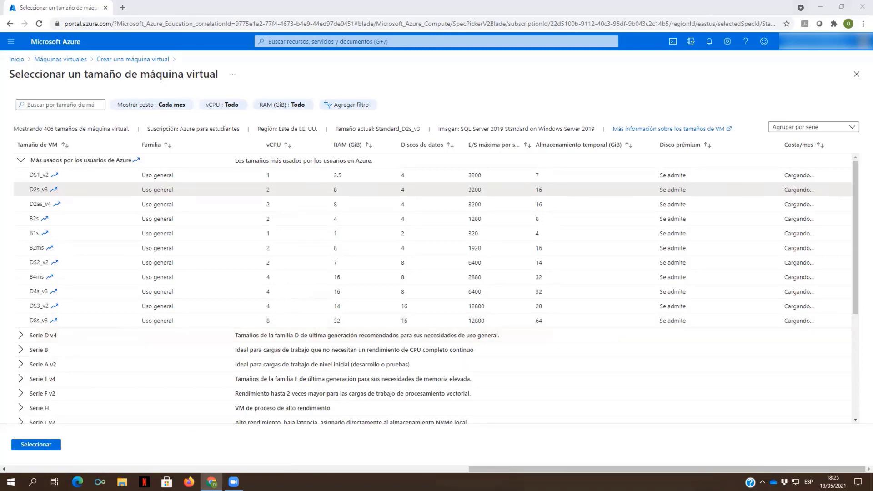
key(super+e)
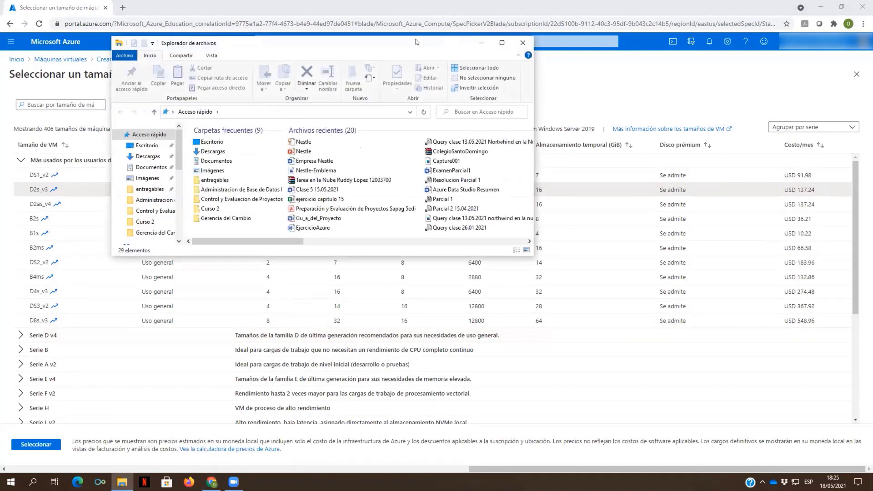
drag(417, 43, 872, 43)
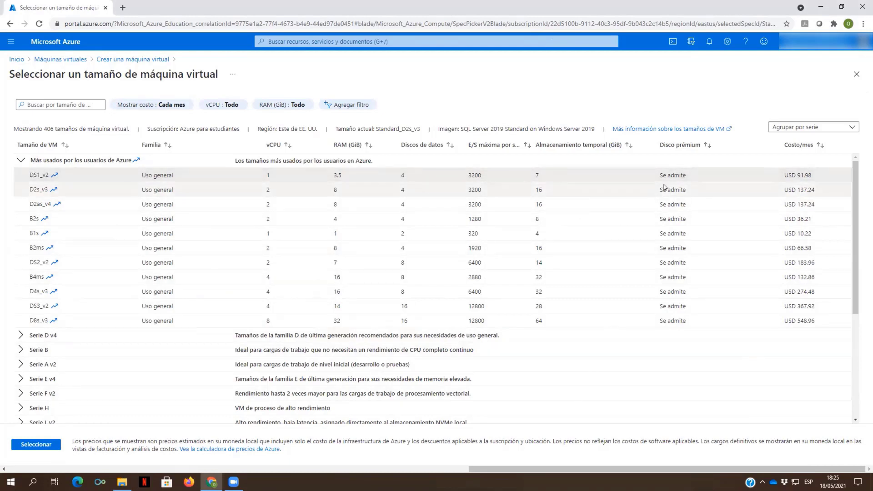
click(36, 445)
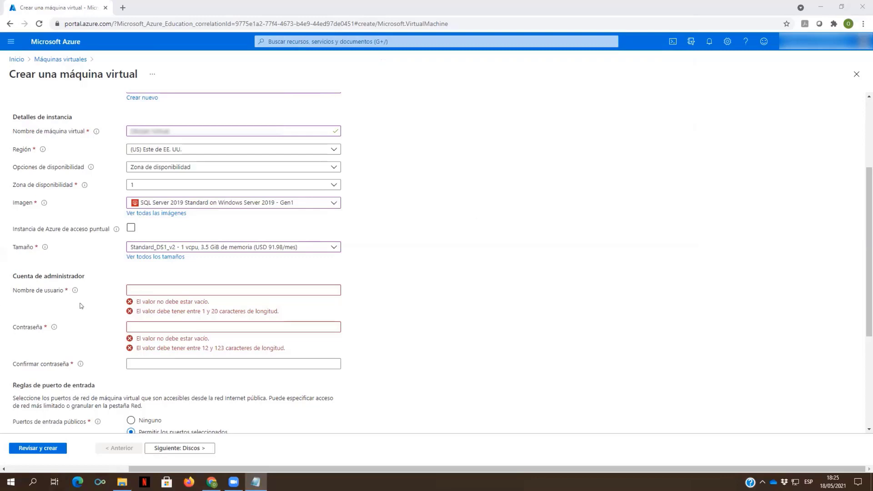
click(150, 290)
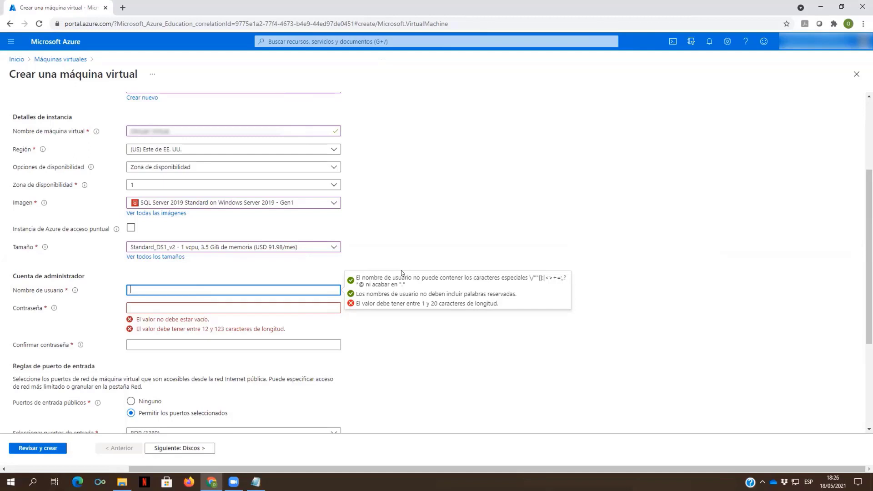
- Enter the administrator username, the password and its matching confirmation
text(obryanlopez)
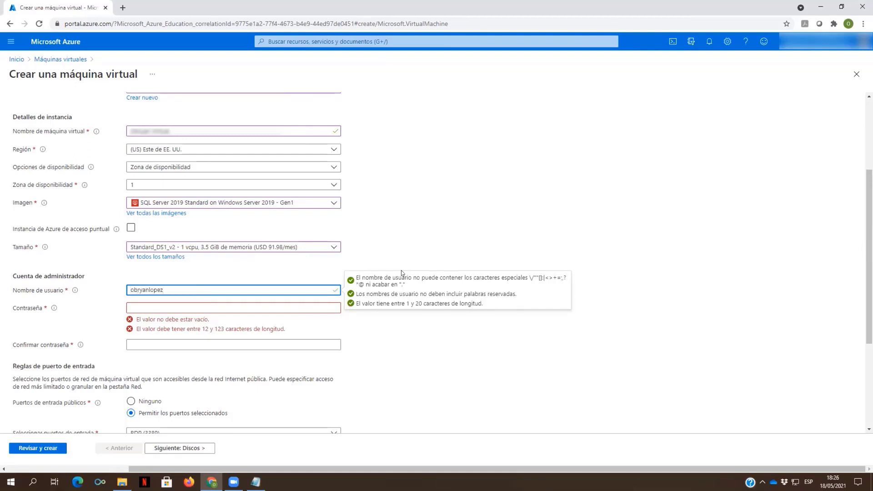
key(Tab)
text(••••••••••••)
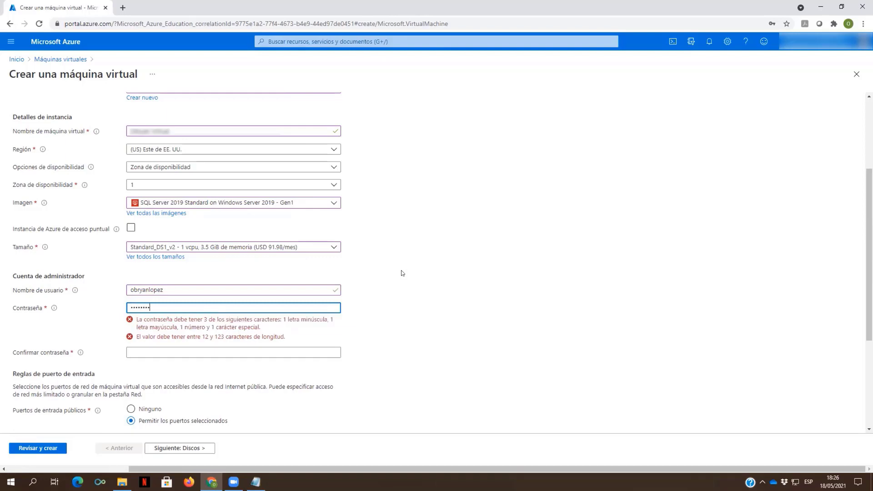
key(Tab)
text(••••••••••••)
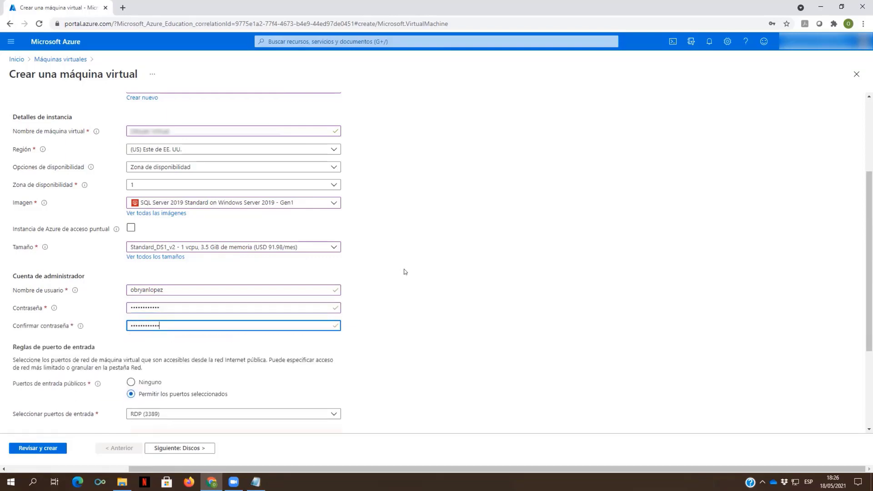
- Copy the administrator username into Notepad for later use
click(165, 288)
double_click(165, 288)
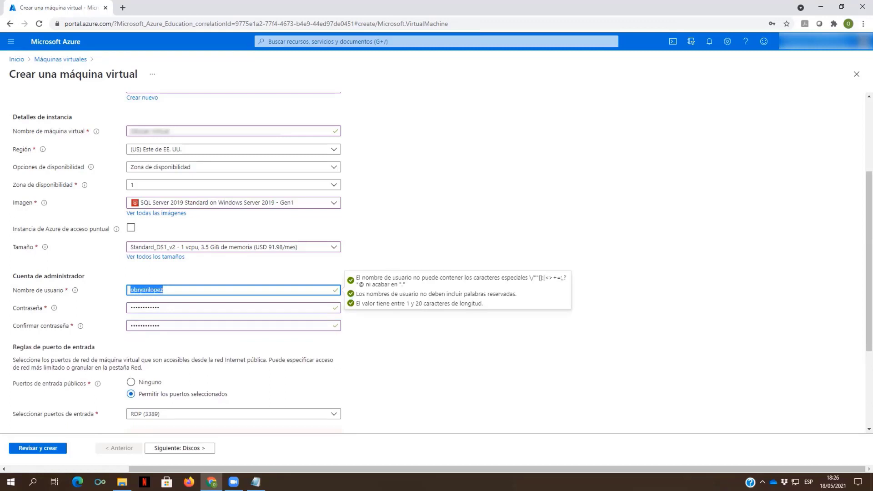
key(alt+Tab)
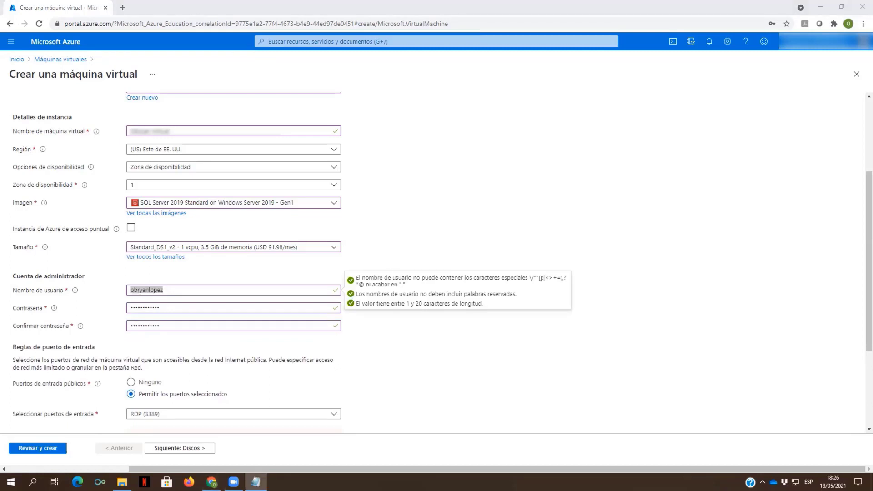
click(435, 236)
scroll(435, 235, down, 3)
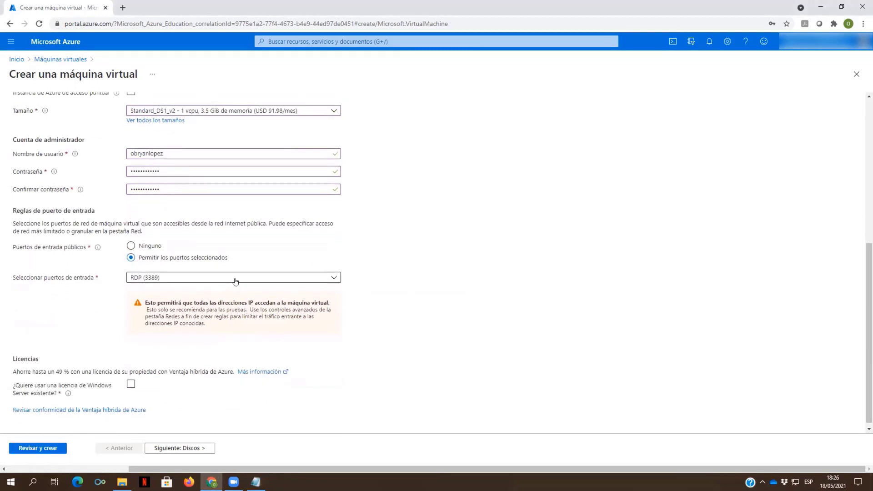
- Keep RDP (3389) as the only inbound port, tick the existing Windows Server licence, and continue to Discos
click(334, 278)
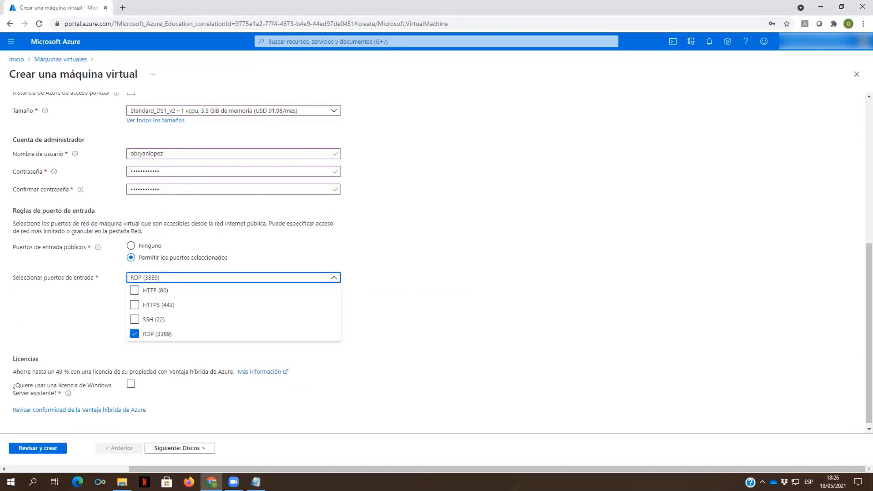
key(alt+Tab)
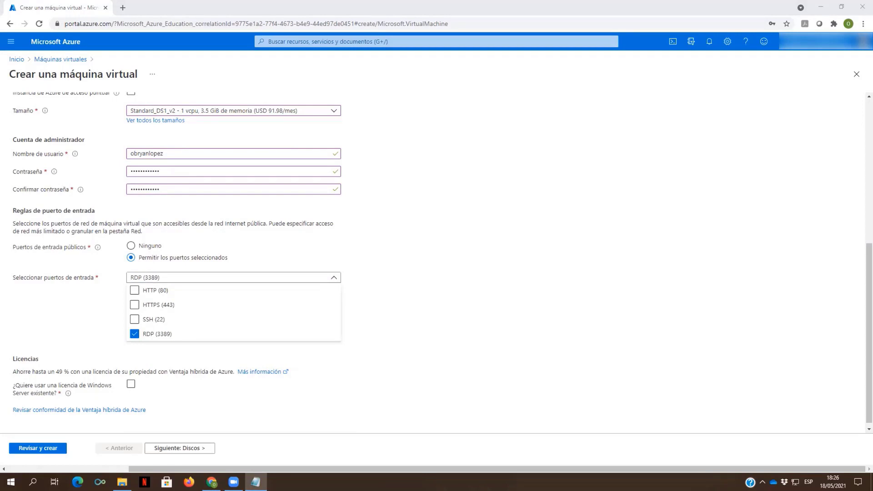
click(432, 291)
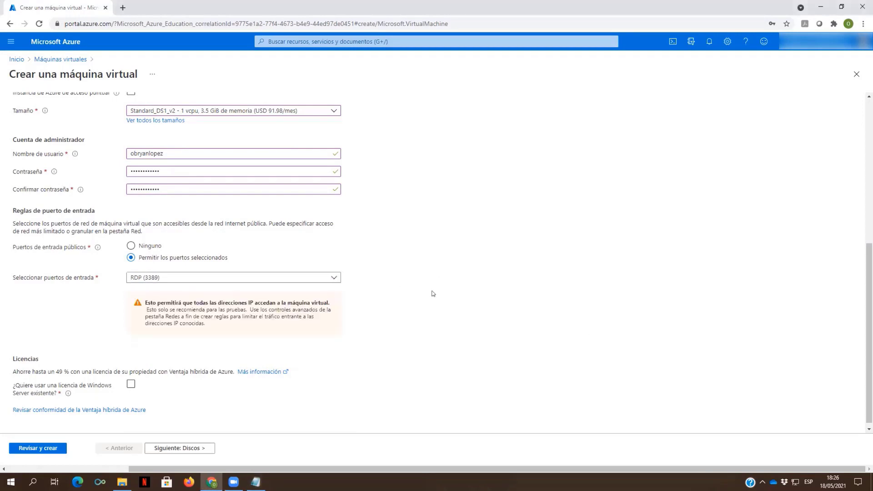
key(alt+Tab)
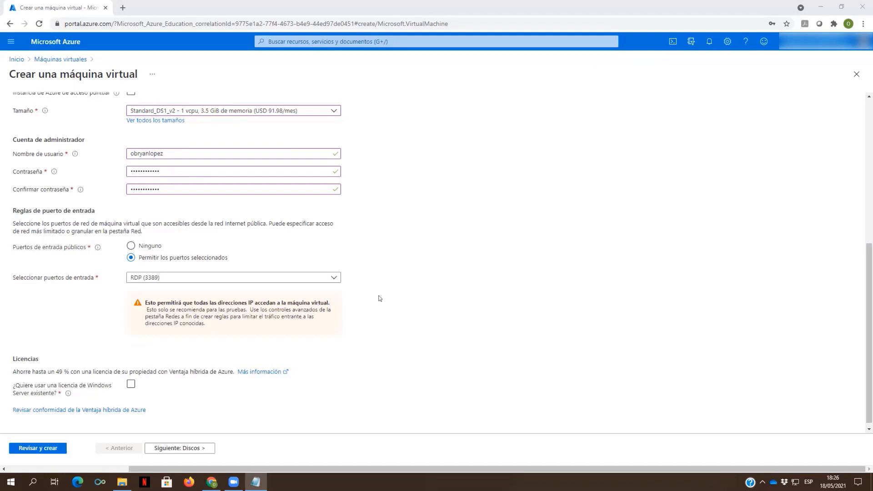
scroll(36, 368, down, 1)
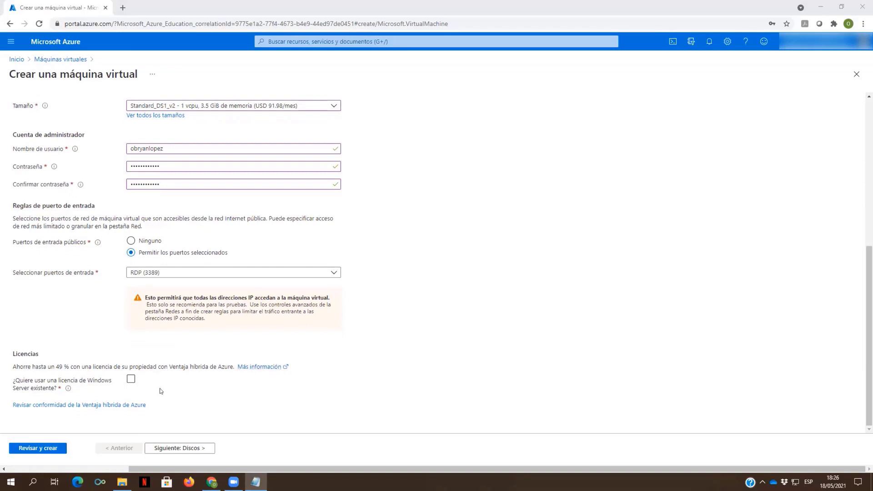
click(131, 381)
click(177, 448)
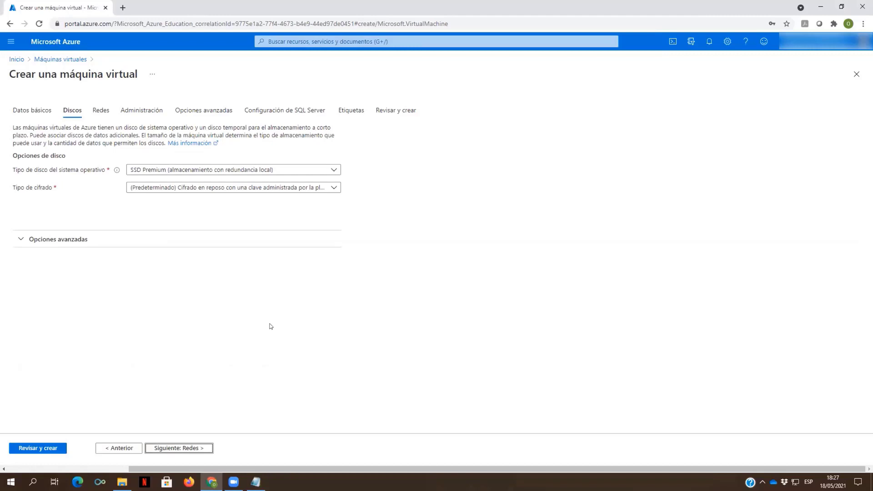
- Keep the SSD Premium OS disk type and continue to the Redes step
click(200, 448)
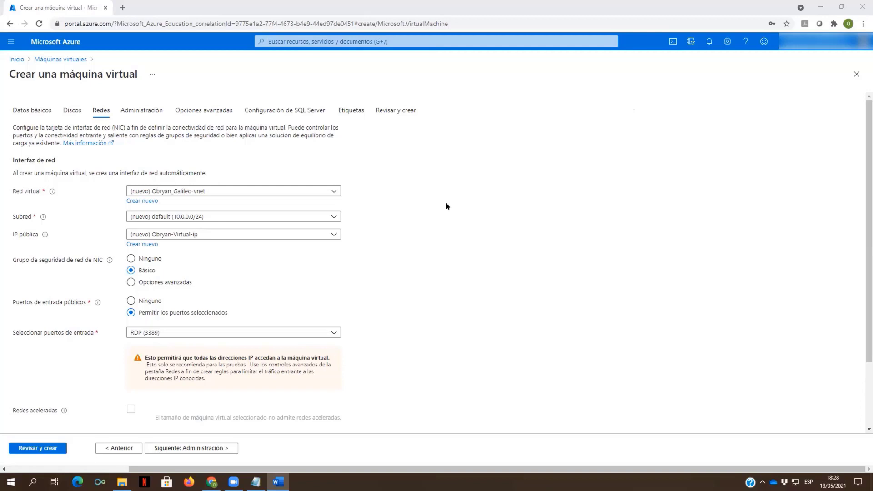
- Accept the new virtual network, 10.0.0.0/24 subnet and RDP 3389 access, then go to Administración
click(420, 203)
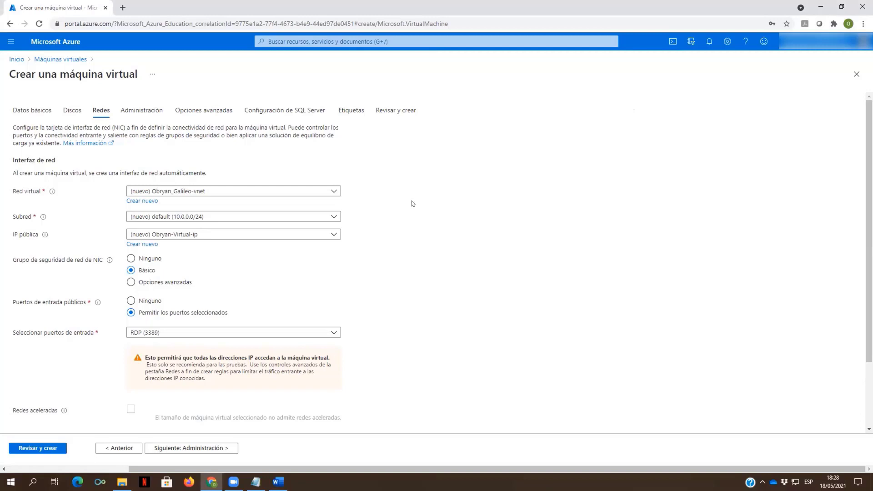
scroll(343, 267, down, 2)
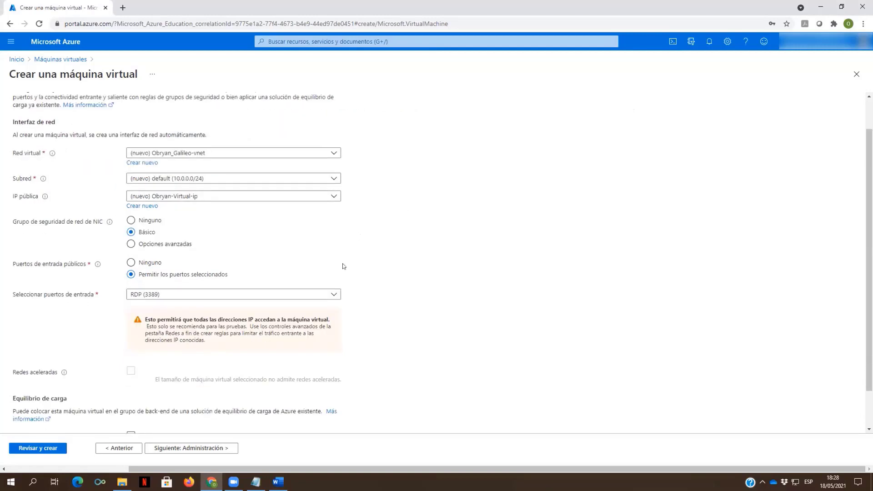
click(202, 448)
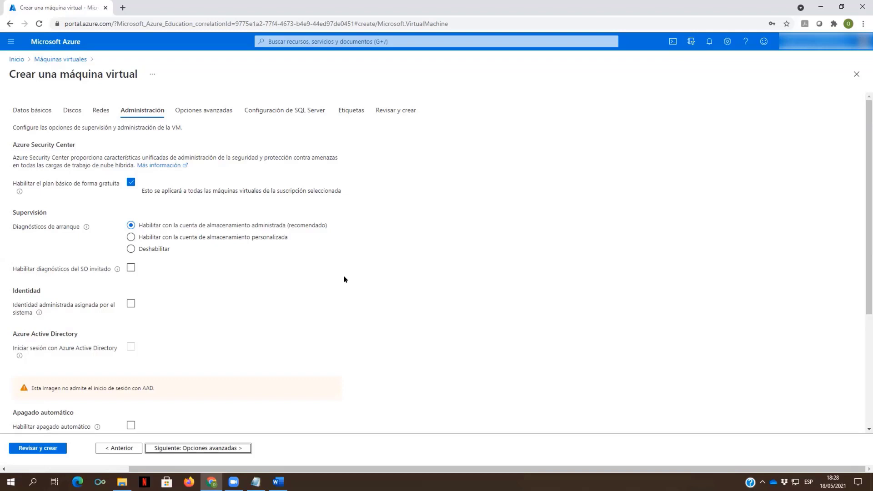
- Leave the Administración defaults and advance to Opciones avanzadas
click(207, 449)
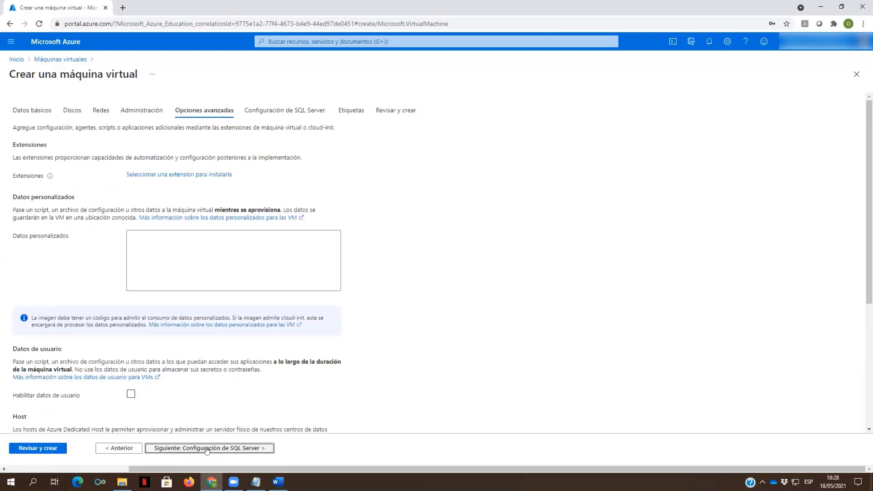
- Tick user data, review the Opciones avanzadas settings, and continue to Configuración de SQL Server
click(253, 396)
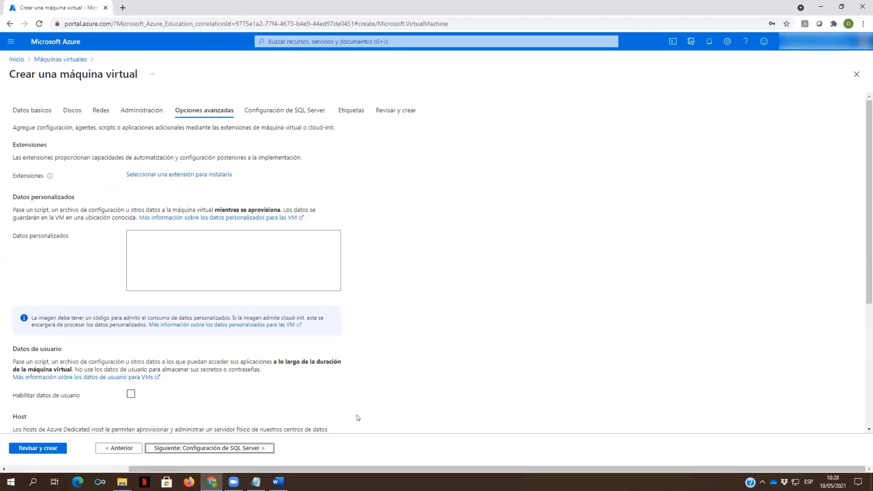
scroll(344, 344, down, 2)
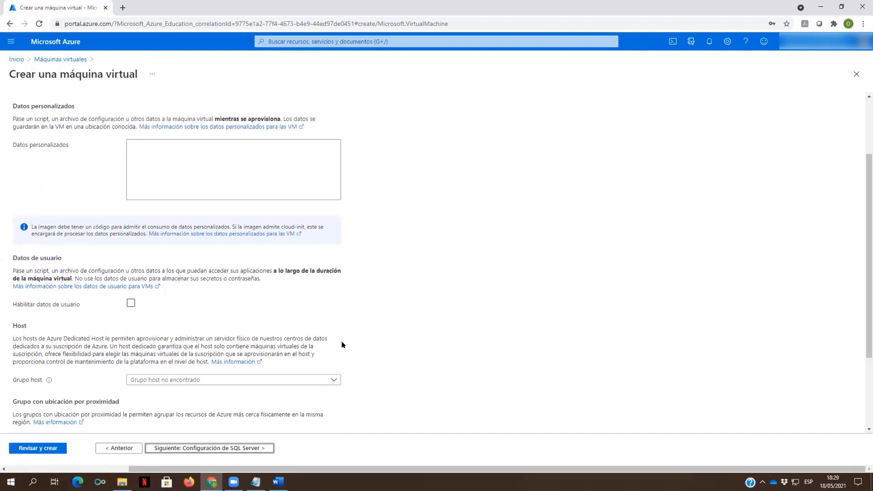
scroll(343, 345, up, 2)
scroll(343, 345, down, 4)
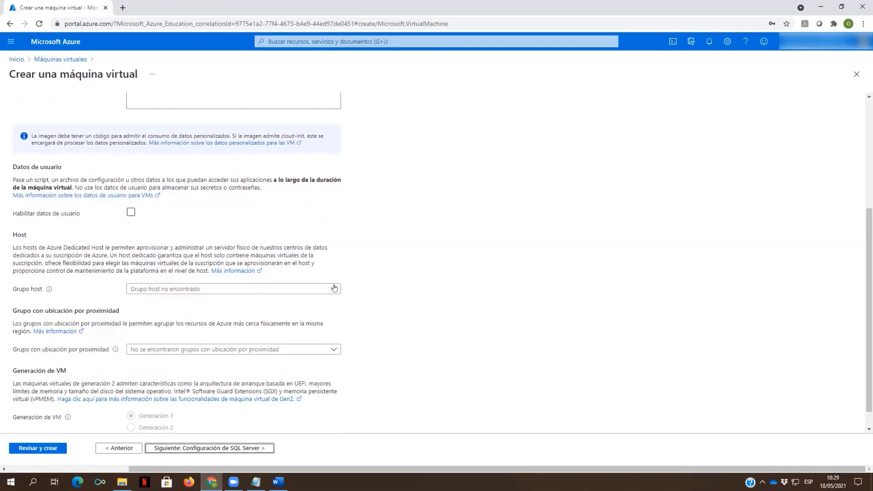
scroll(330, 298, down, 1)
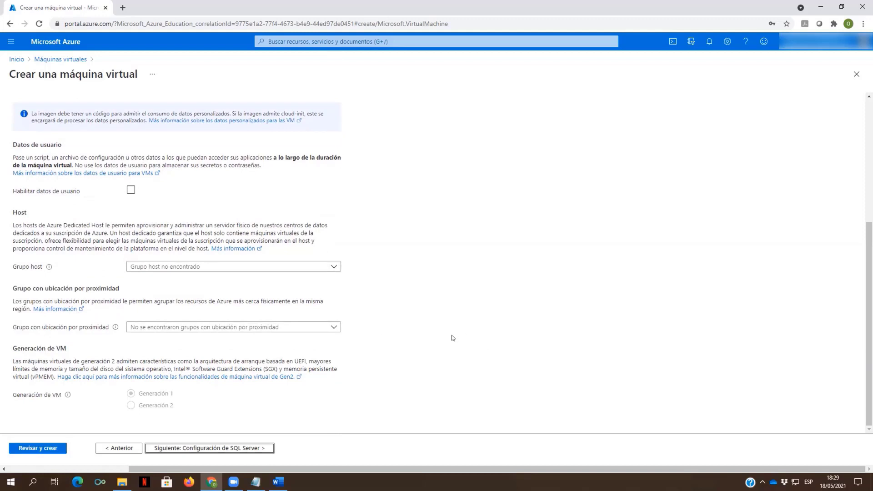
click(225, 449)
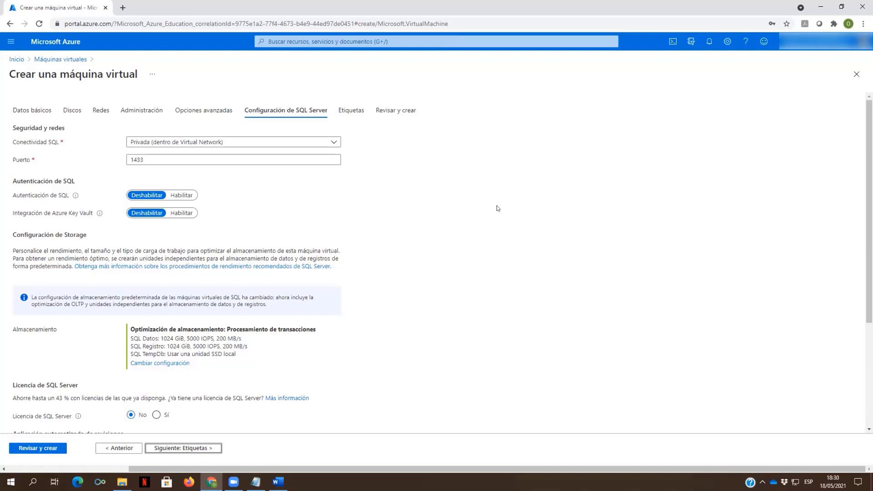
- Enable SQL authentication on port 1433, then review the storage, licence, patching and backup settings
click(182, 195)
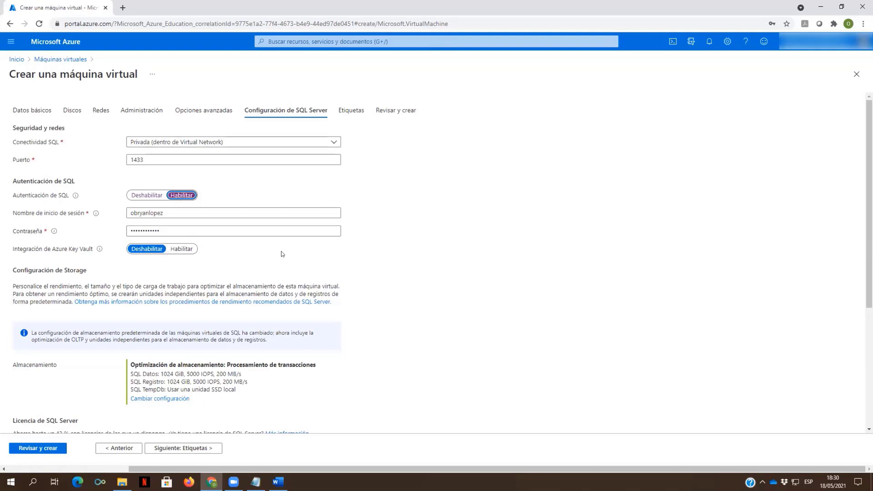
scroll(247, 328, down, 2)
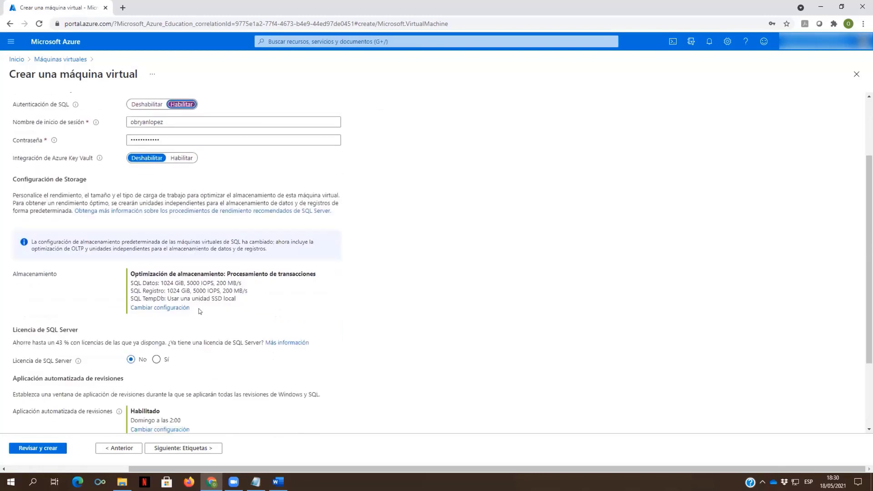
scroll(190, 289, up, 2)
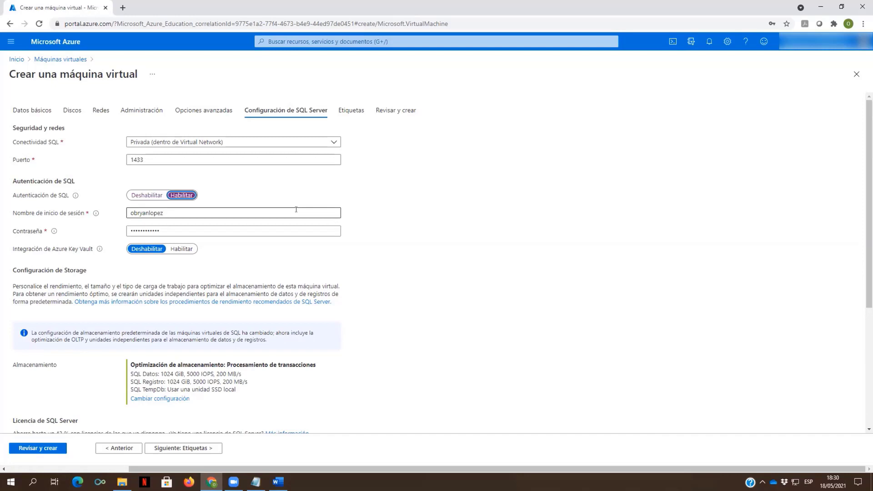
scroll(296, 209, down, 2)
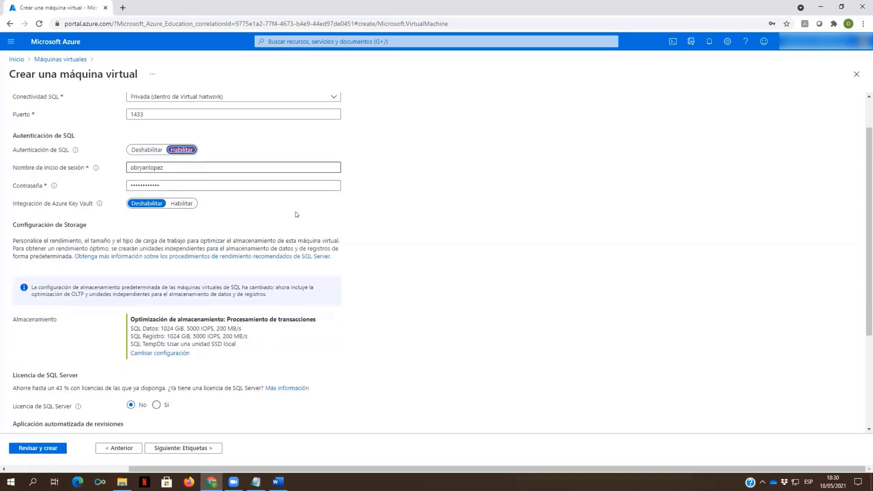
scroll(296, 213, down, 1)
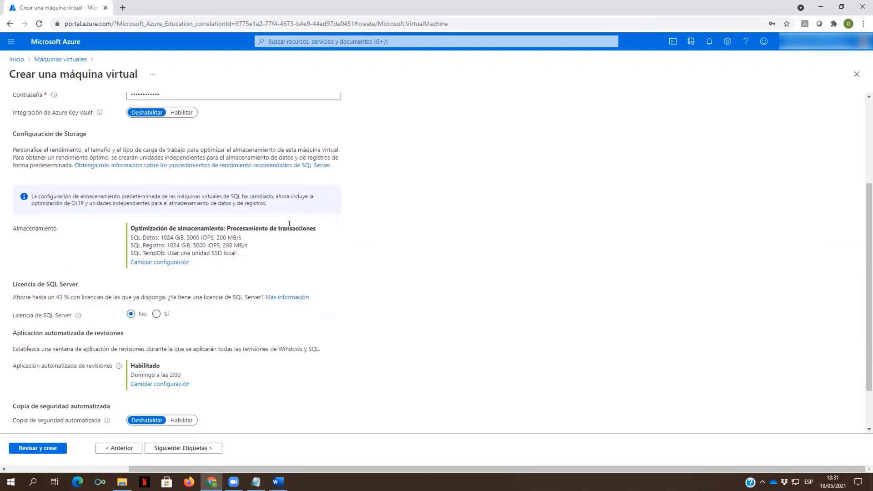
scroll(290, 224, down, 3)
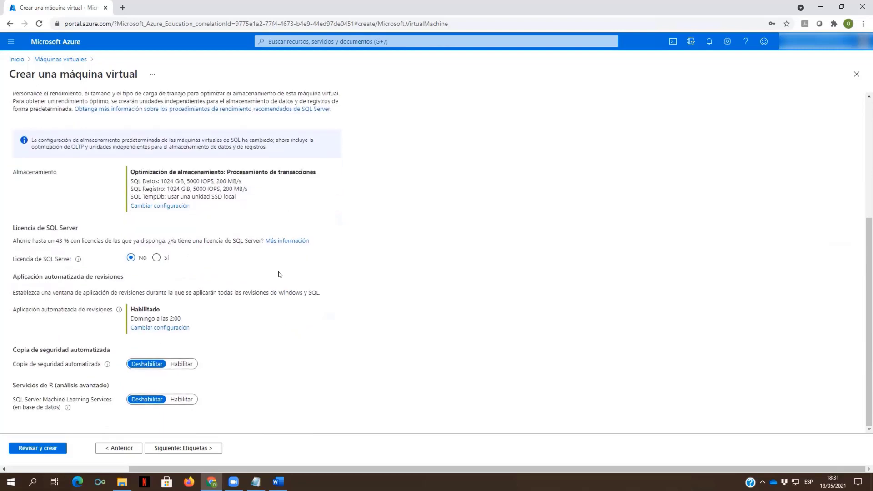
- Pass through Etiquetas without adding tags and reach Revisar y crear
click(199, 448)
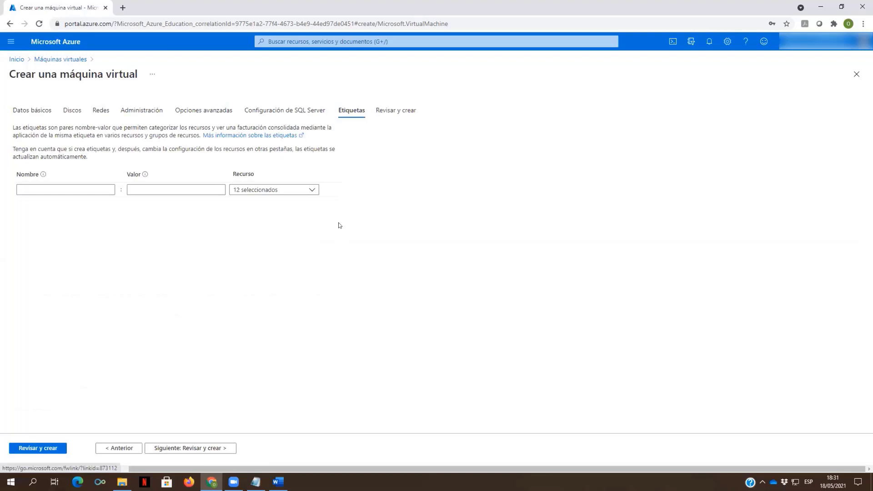
click(208, 448)
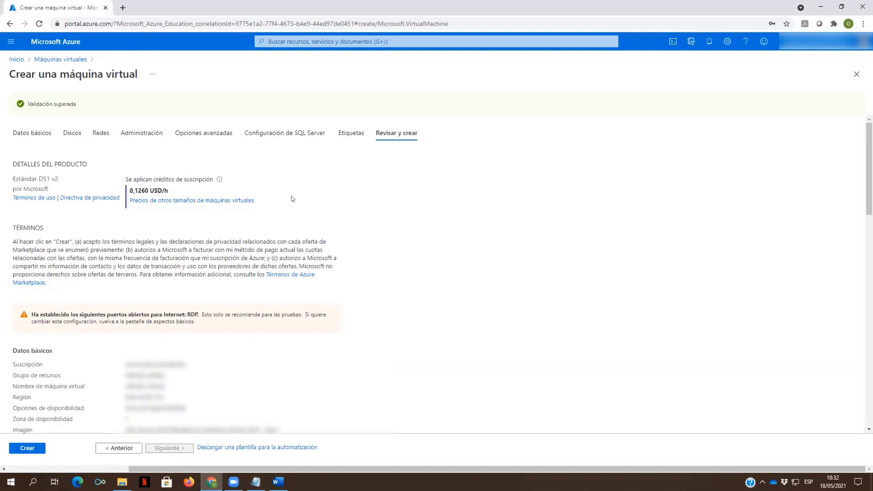
- Scroll through the validated summary covering Datos básicos, Discos, Redes, Administración and Opciones avanzadas
scroll(292, 199, down, 1)
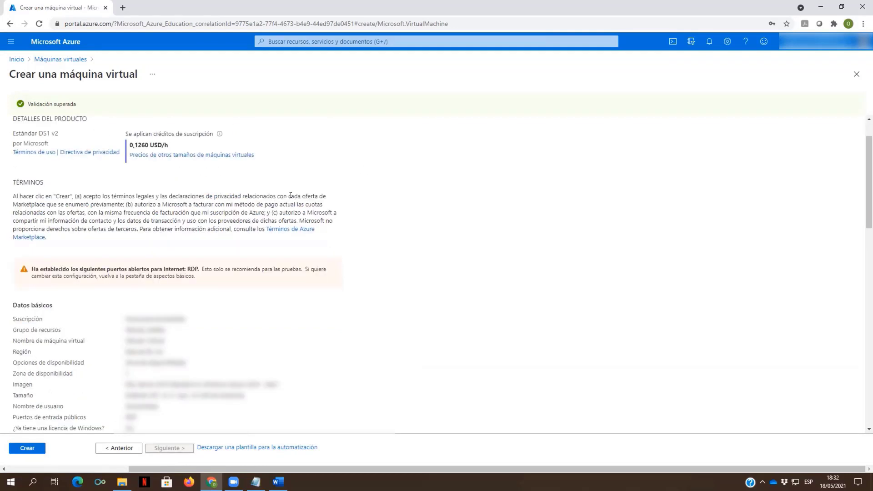
scroll(291, 195, down, 1)
scroll(293, 199, up, 2)
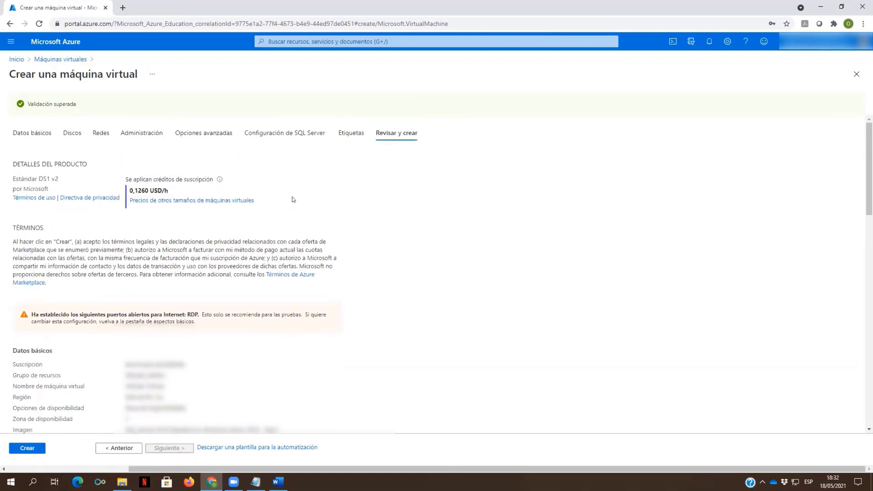
scroll(292, 199, down, 1)
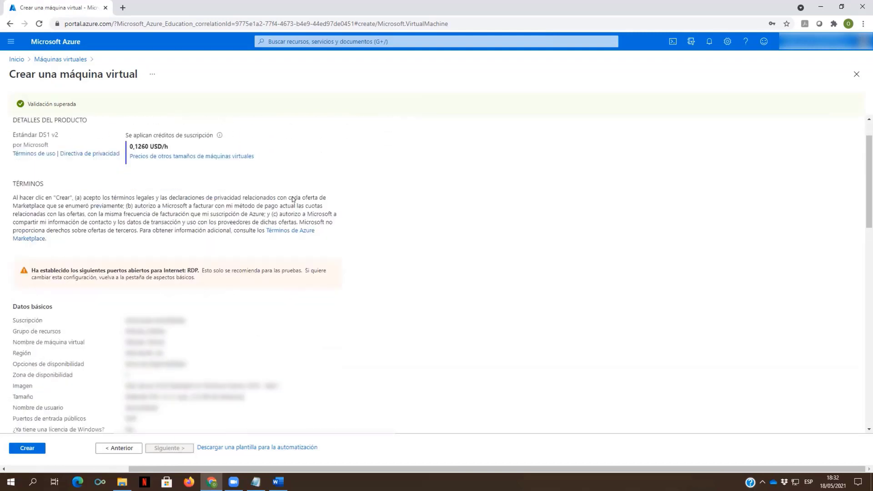
scroll(291, 196, down, 3)
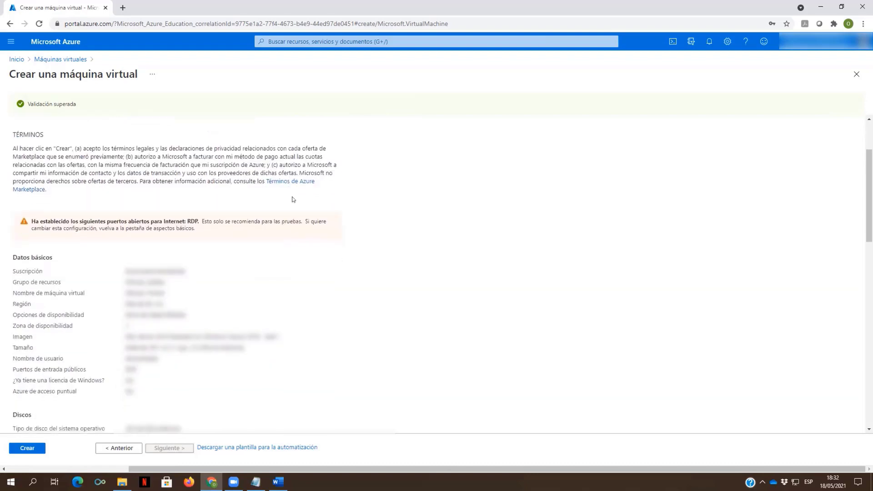
scroll(293, 200, up, 4)
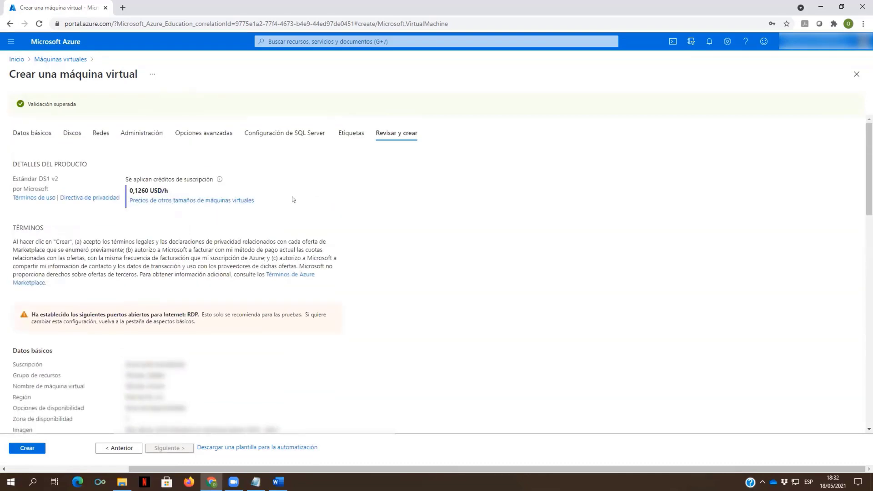
scroll(291, 198, down, 1)
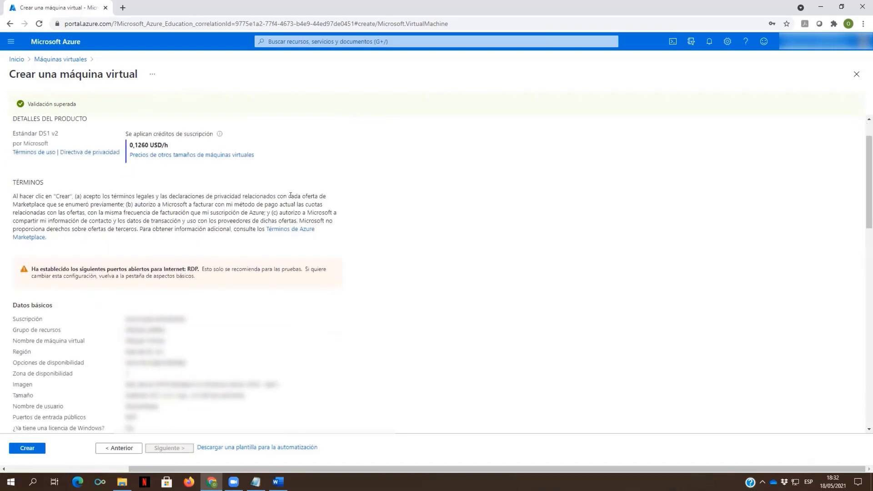
scroll(291, 196, down, 3)
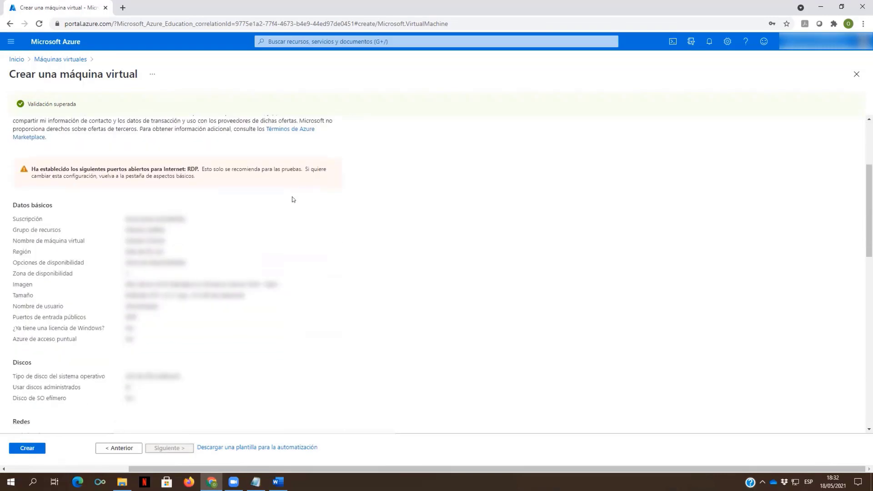
scroll(294, 199, down, 5)
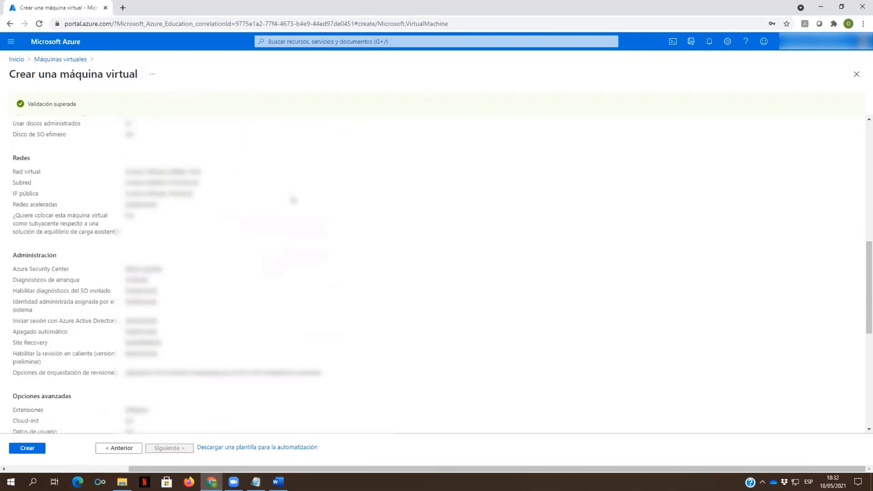
scroll(294, 200, down, 3)
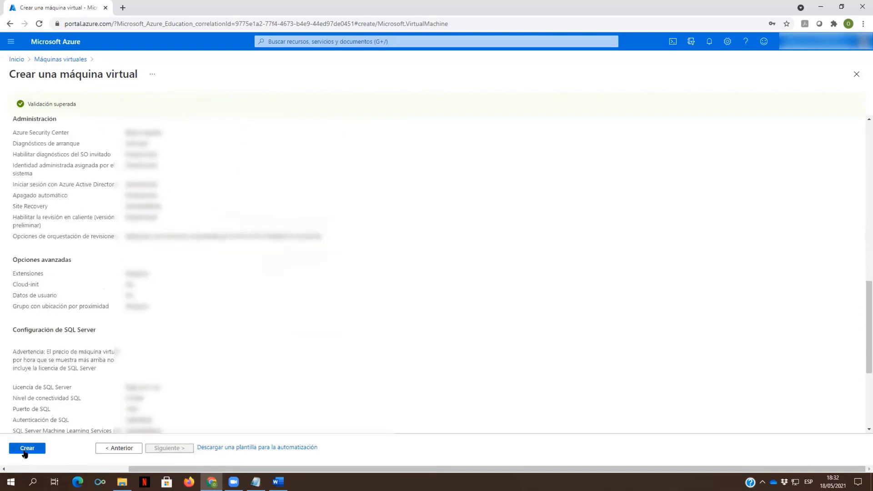
- Create the VM and check notifications for the CreateVm SQL Server 2019 deployment
click(25, 451)
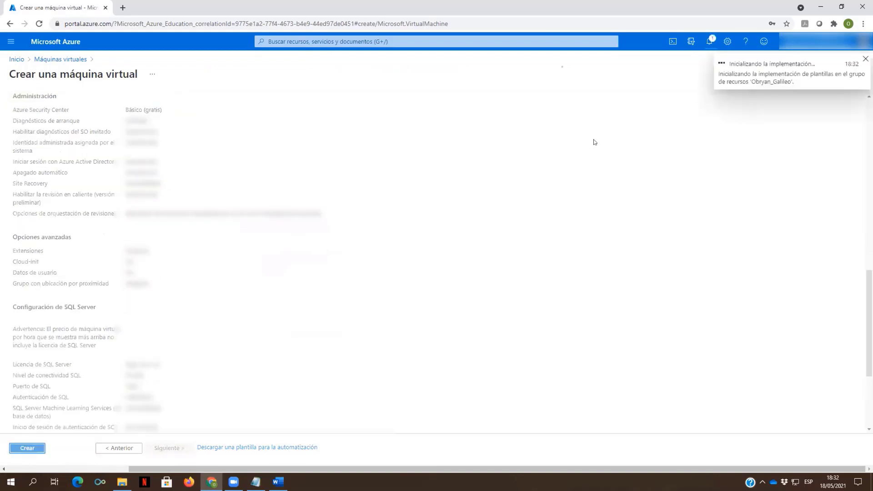
click(706, 44)
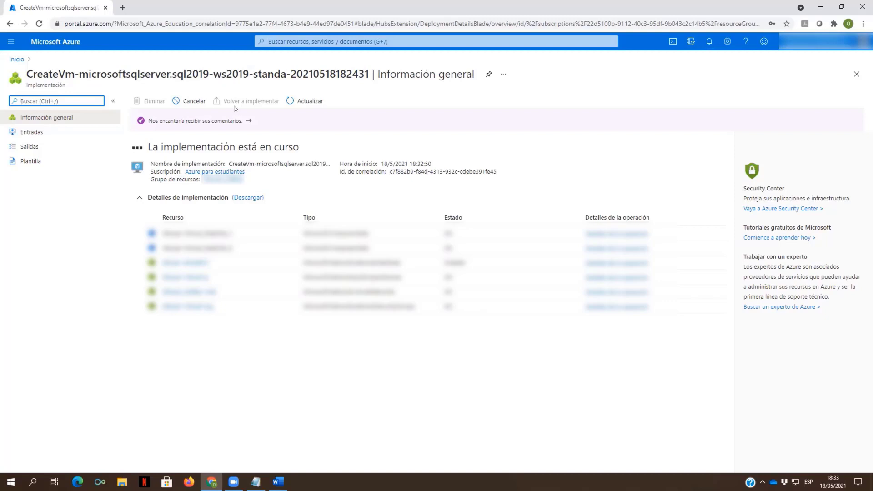
click(8, 42)
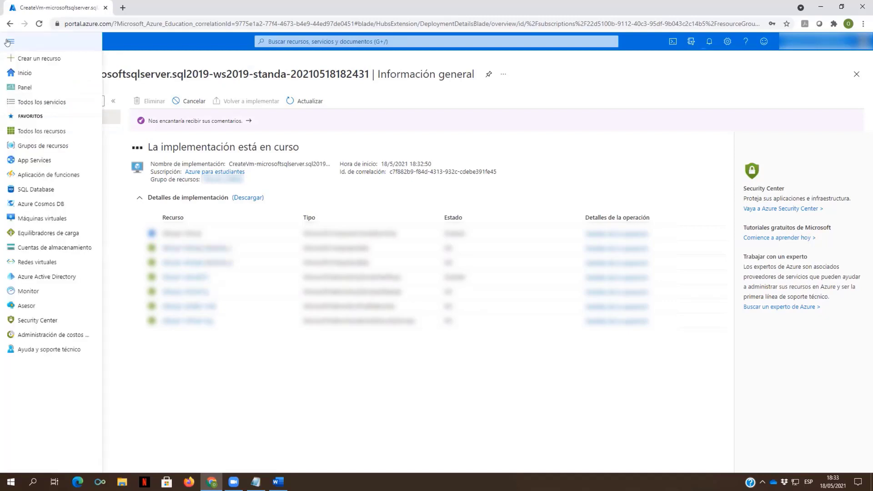
- Go to Todos los recursos and select the second and seventh of the 8 resources
click(46, 104)
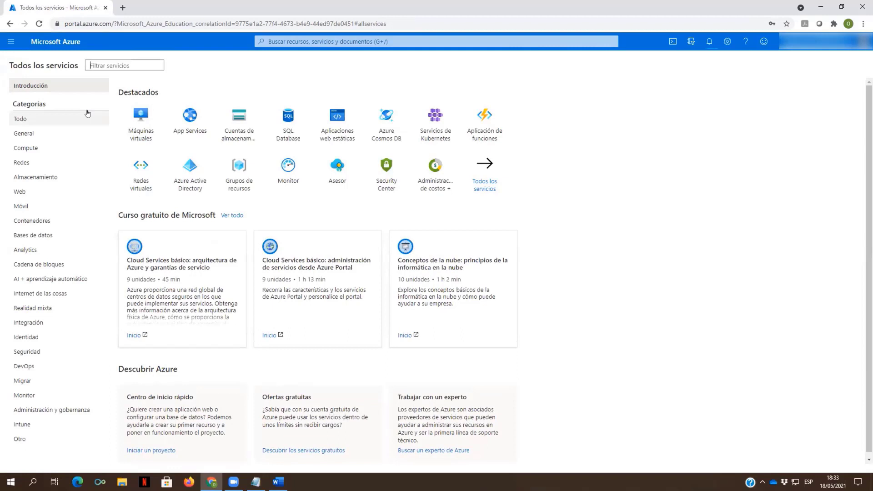
click(11, 42)
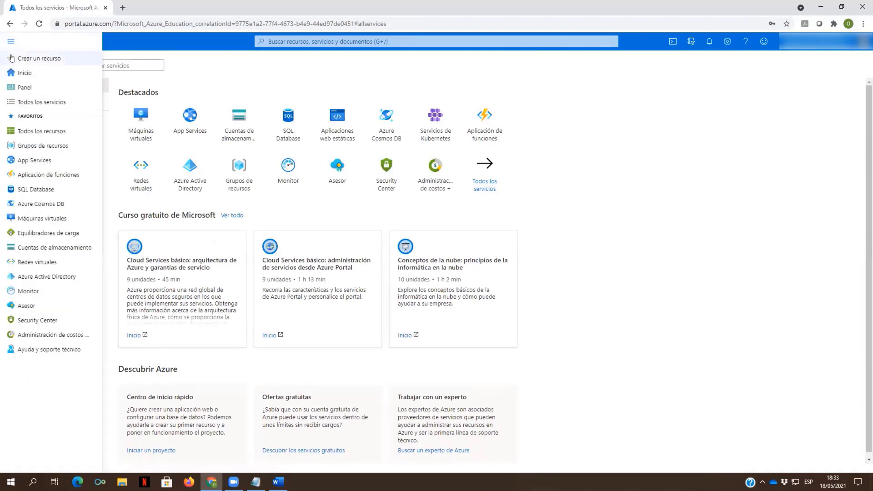
click(42, 130)
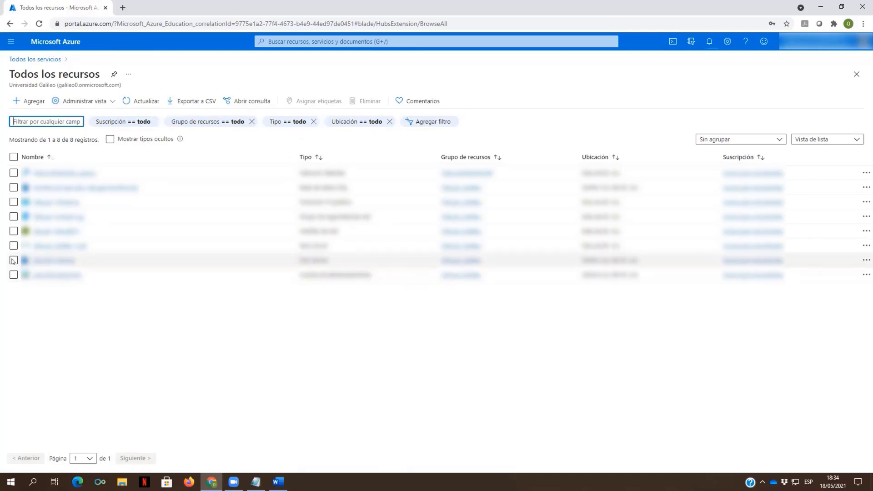
click(13, 187)
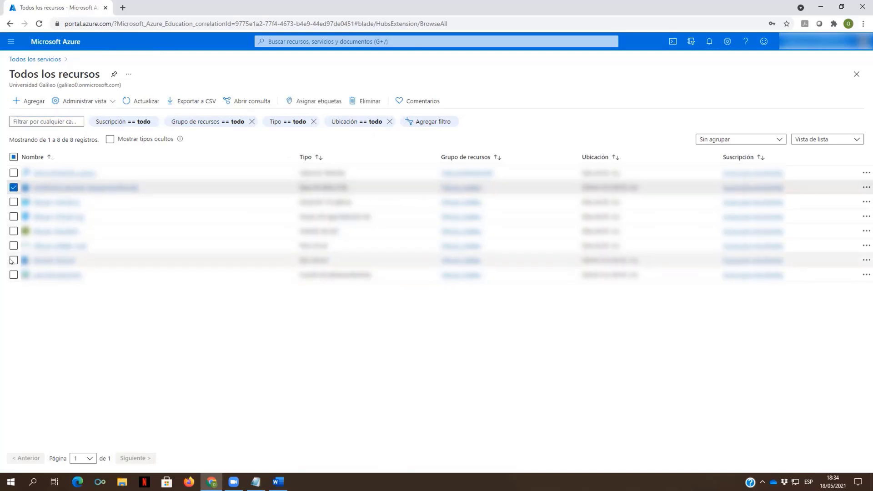
click(12, 261)
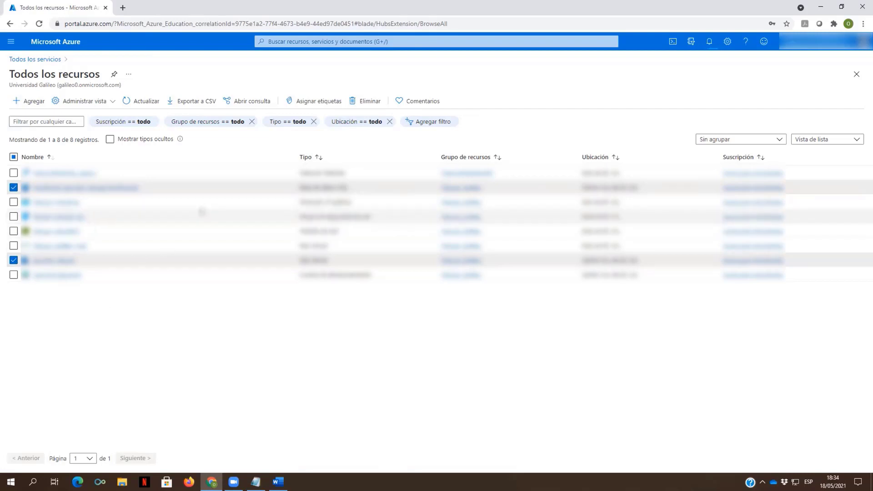
- Delete the Northwind database and its SQL Server, confirming with 'sí', and watch the progress
click(362, 103)
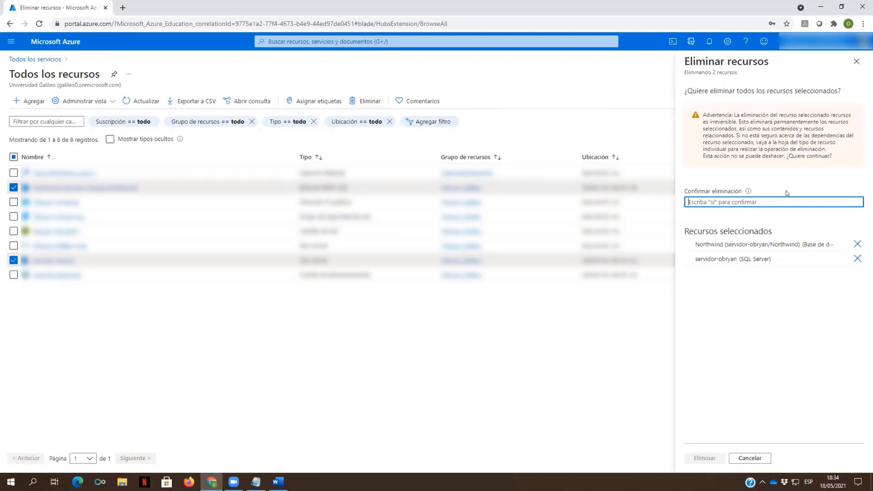
text(si)
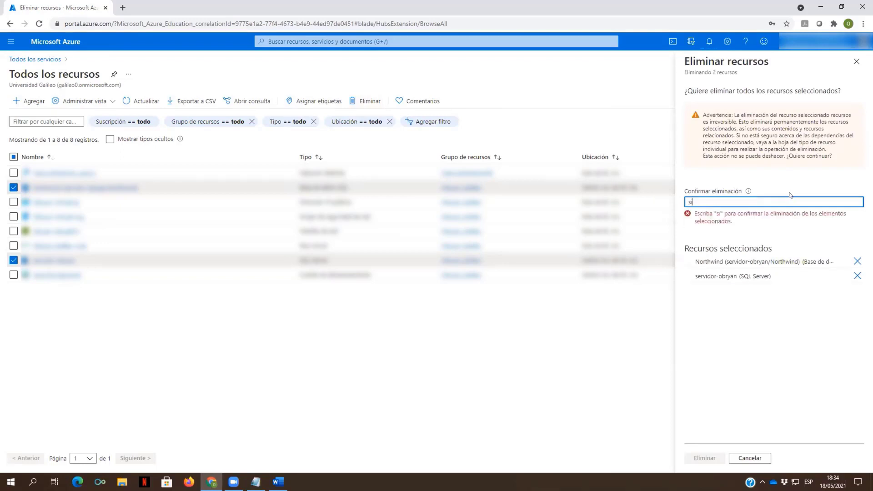
key(BackSpace)
text(í)
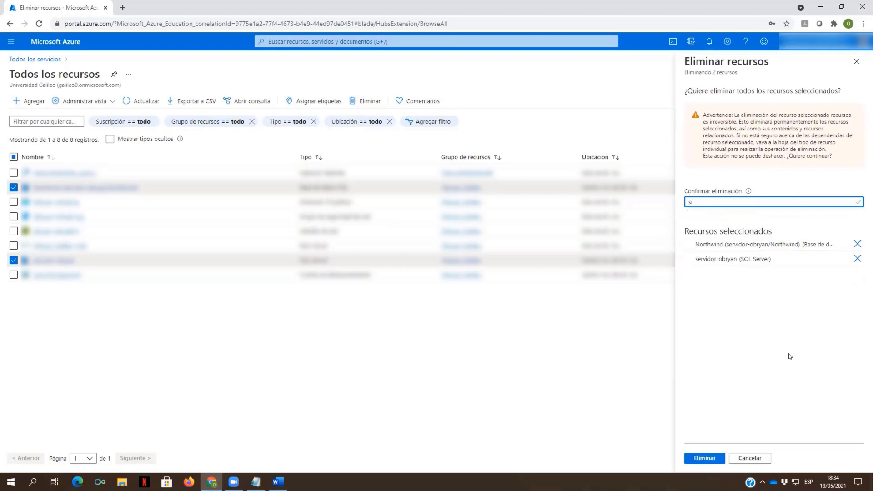
click(703, 459)
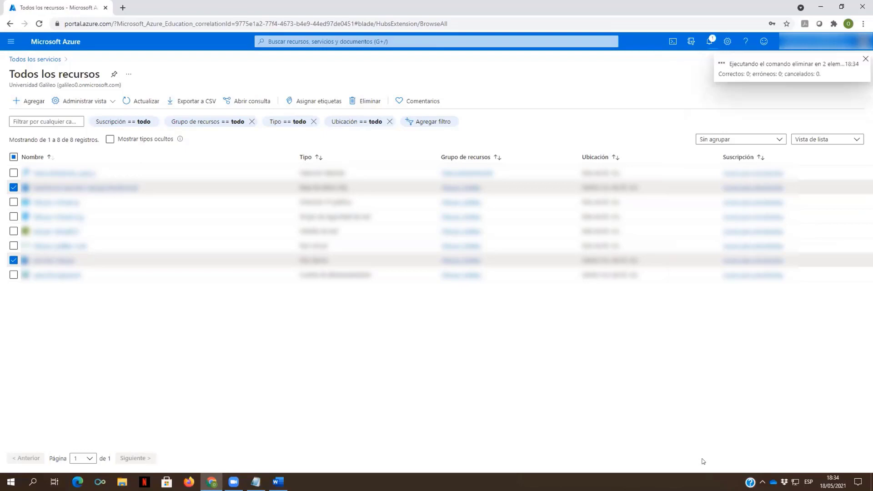
click(709, 42)
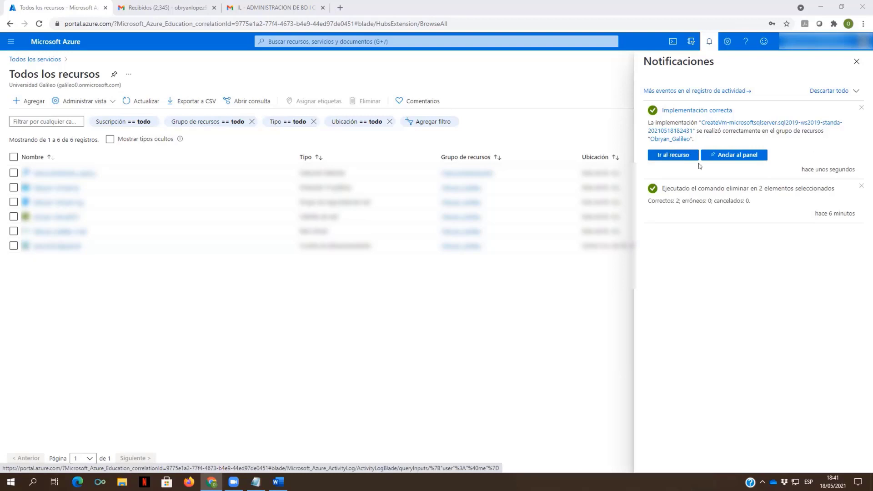
- Go to the newly deployed VM's overview and copy its public IP address
click(675, 156)
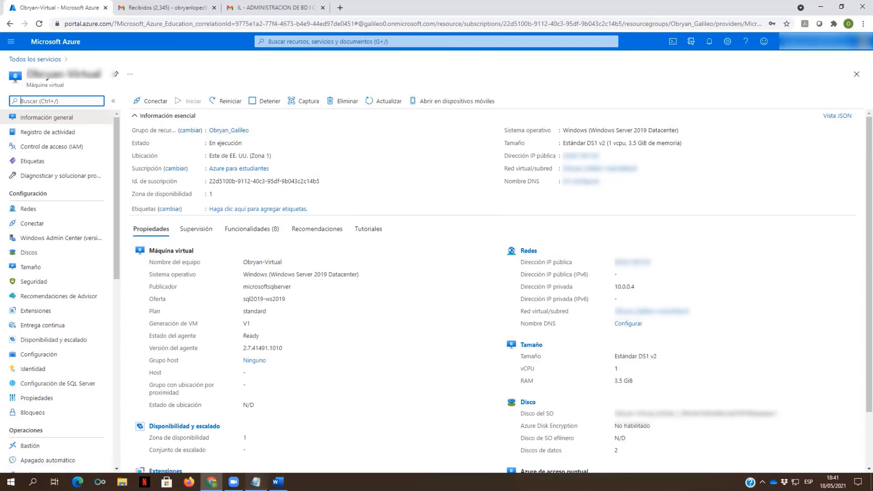
click(256, 483)
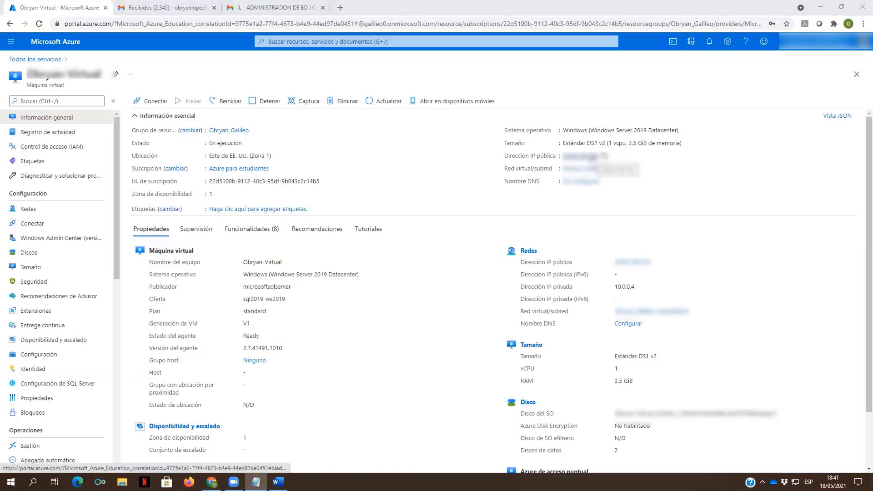
click(602, 155)
key(alt+Tab)
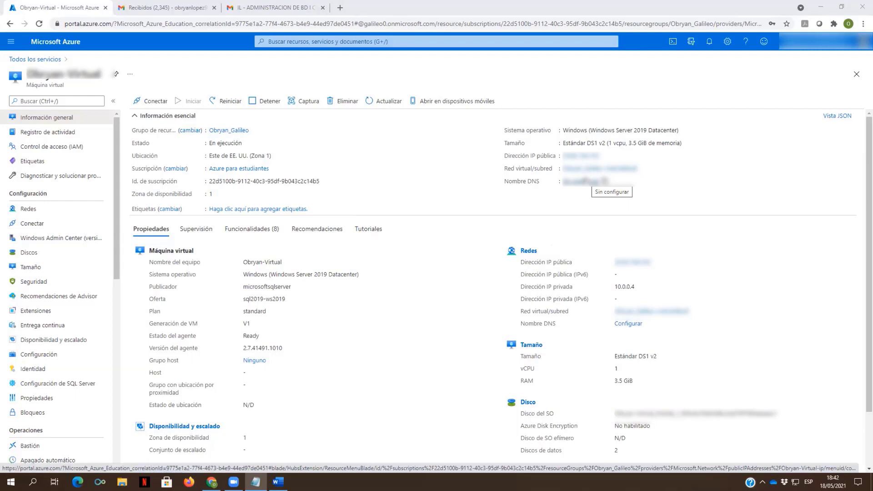
- Open the public IP's DNS name settings and start typing a name-based label ending in '-server'
click(585, 182)
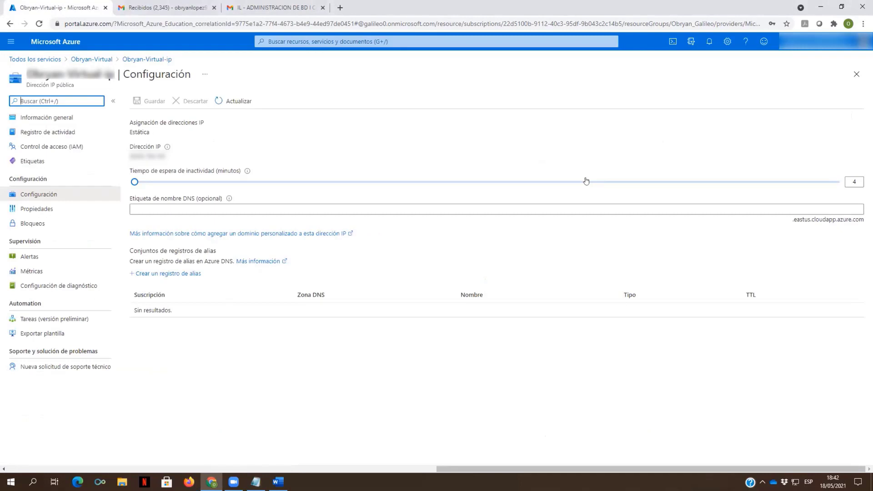
click(157, 207)
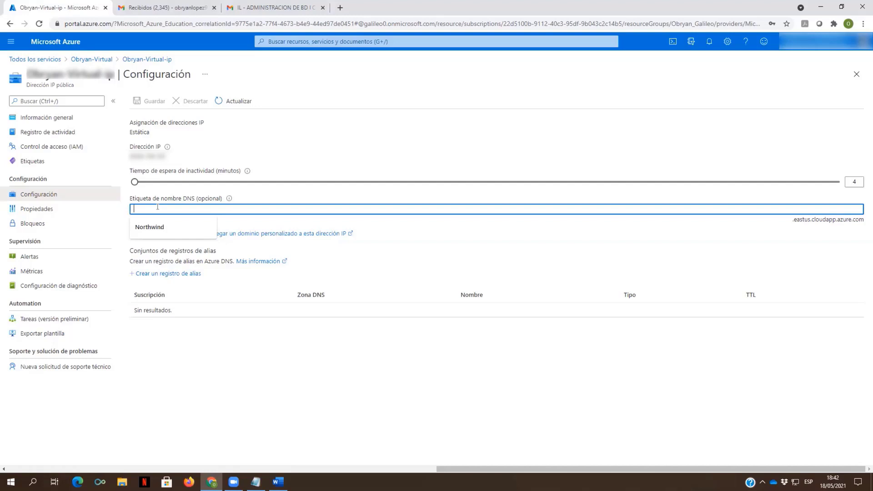
text(ob)
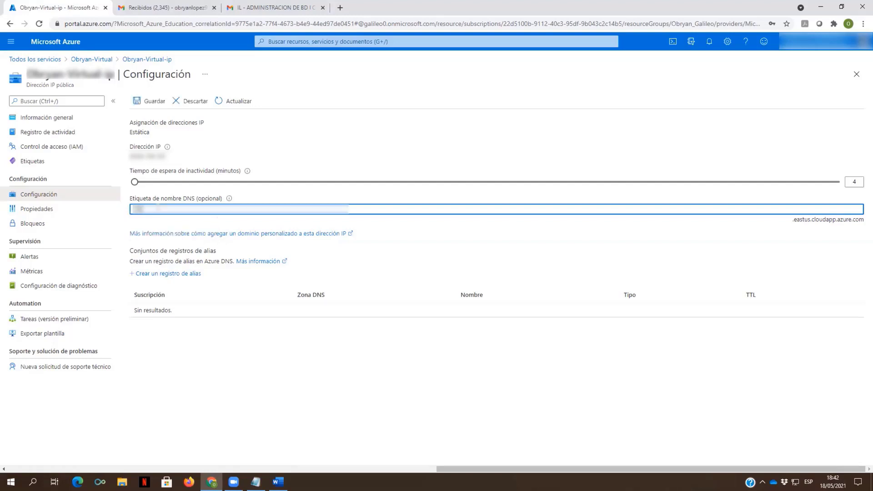
text(ryan-Vi)
key(BackSpace)
key(BackSpace)
key(BackSpace)
key(BackSpace)
key(BackSpace)
key(BackSpace)
key(BackSpace)
text(-server)
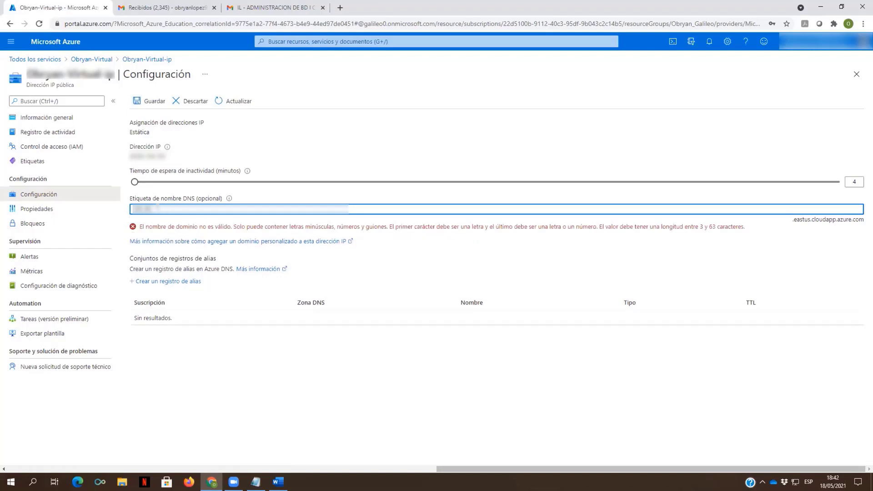
- Correct the DNS name label's lowercase and hyphen characters until it passes validation
key(BackSpace)
key(BackSpace)
key(BackSpace)
key(BackSpace)
key(BackSpace)
key(BackSpace)
text(server)
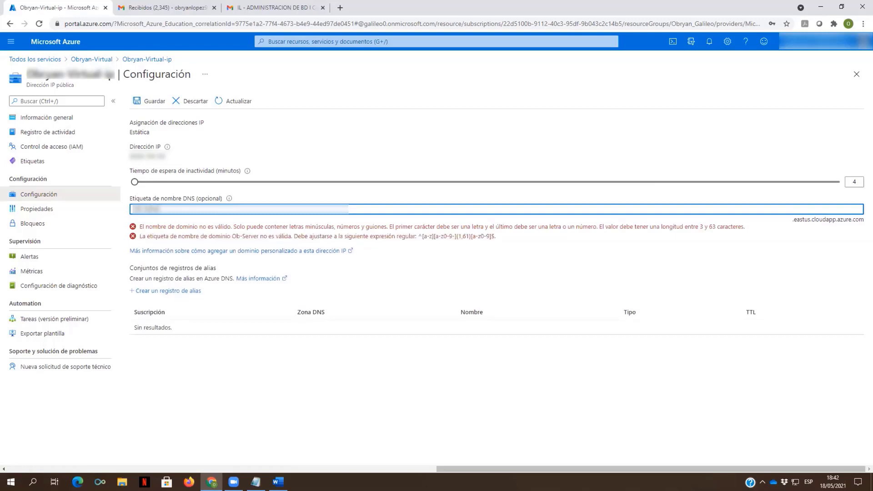
key(BackSpace)
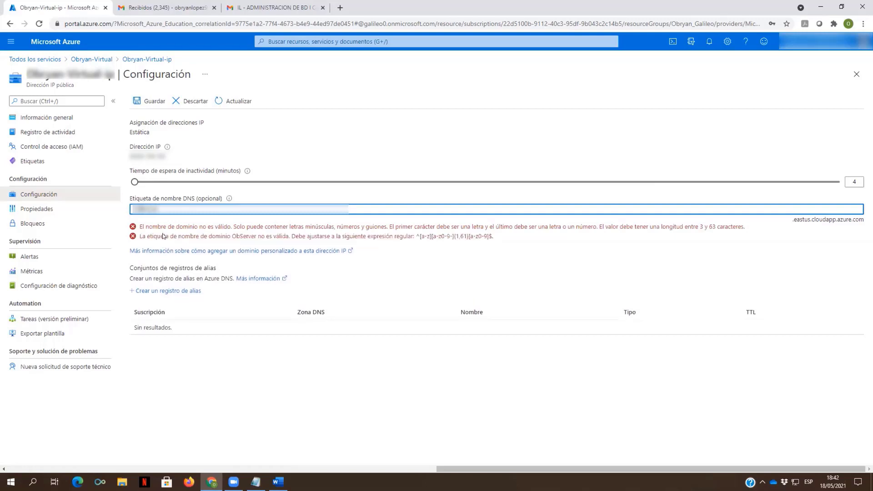
key(Delete)
text(-s)
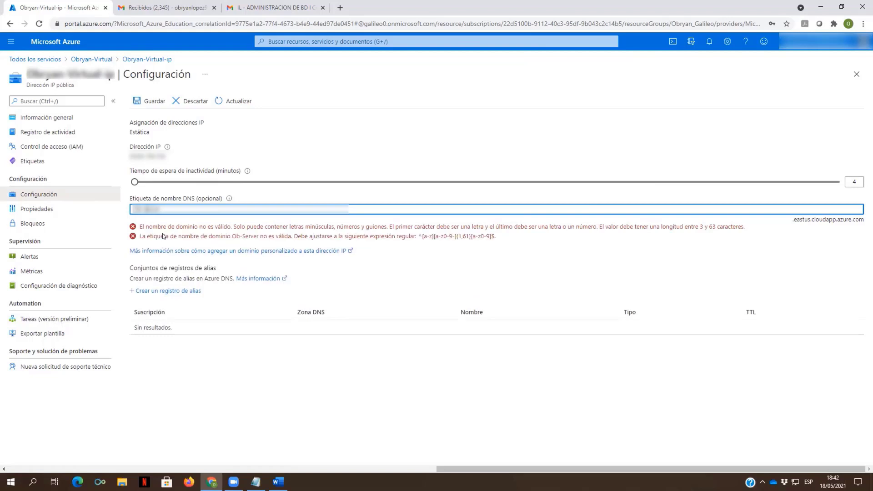
key(Left)
key(Left)
key(Left)
key(BackSpace)
text(o)
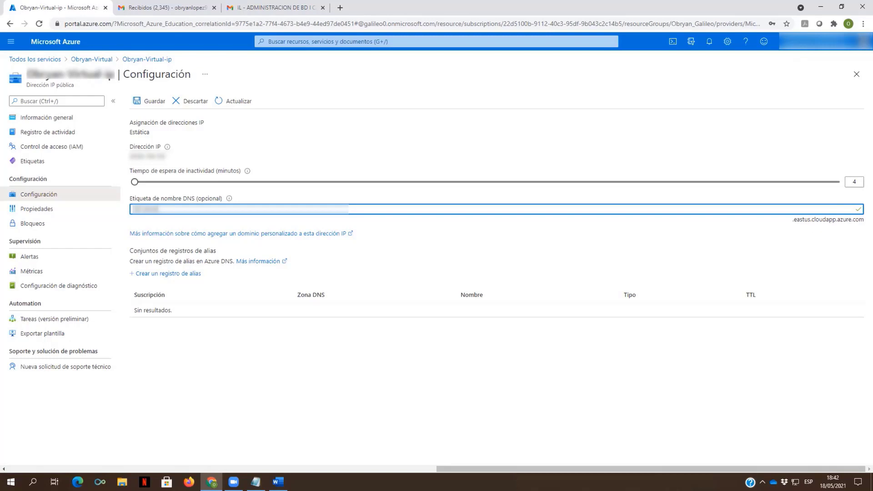
key(alt+Tab)
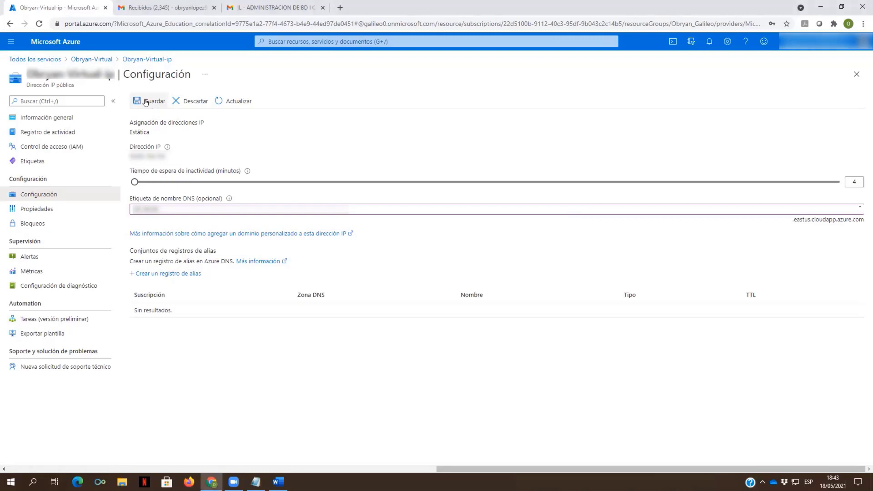
- Save the public IP configuration with the new DNS name label
click(146, 101)
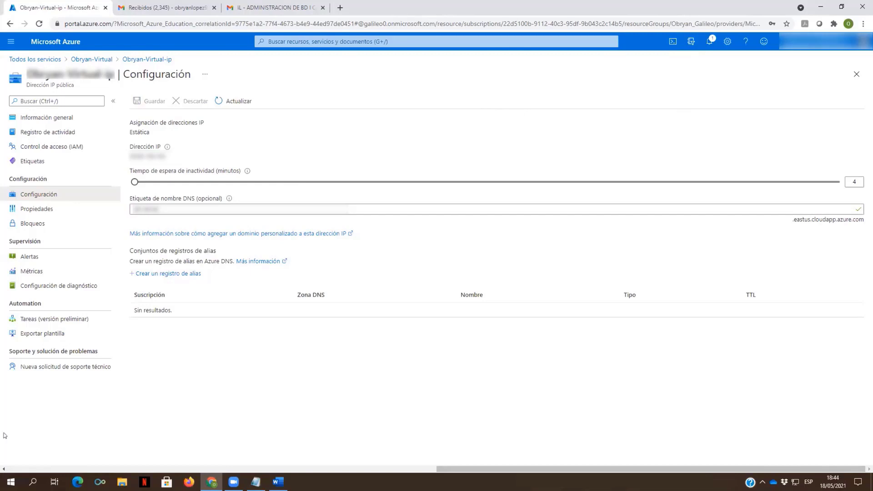
- Launch Conexión a Escritorio remoto via a 'remoto' search and connect to the pasted VM address
click(11, 481)
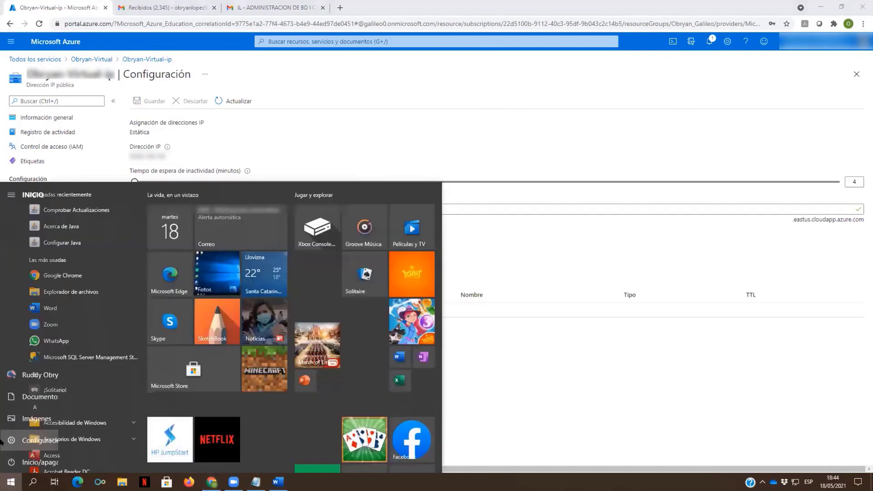
text(re)
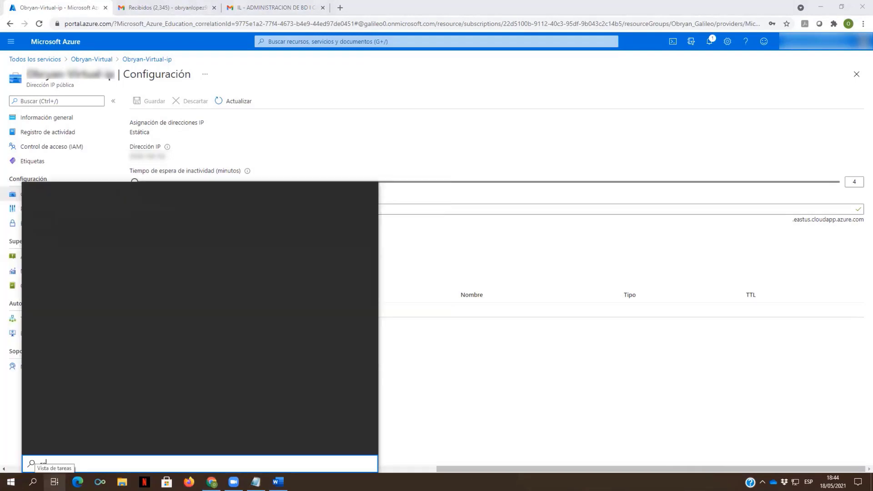
text(moto)
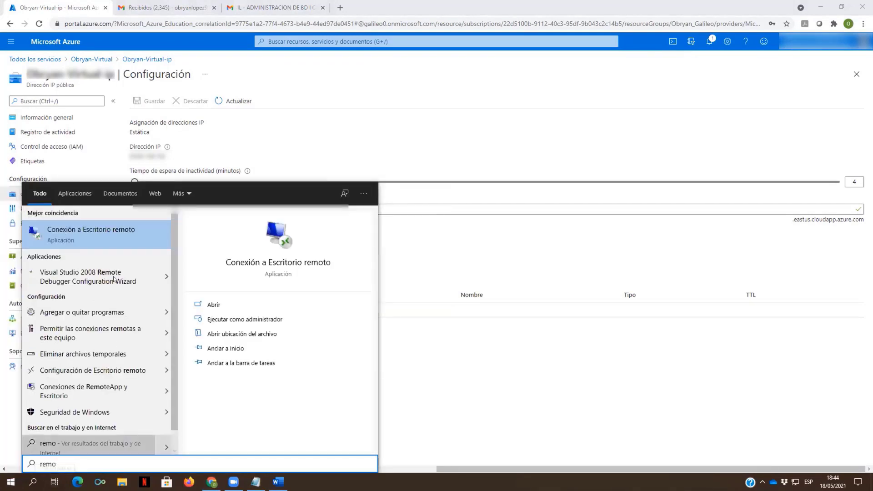
click(112, 237)
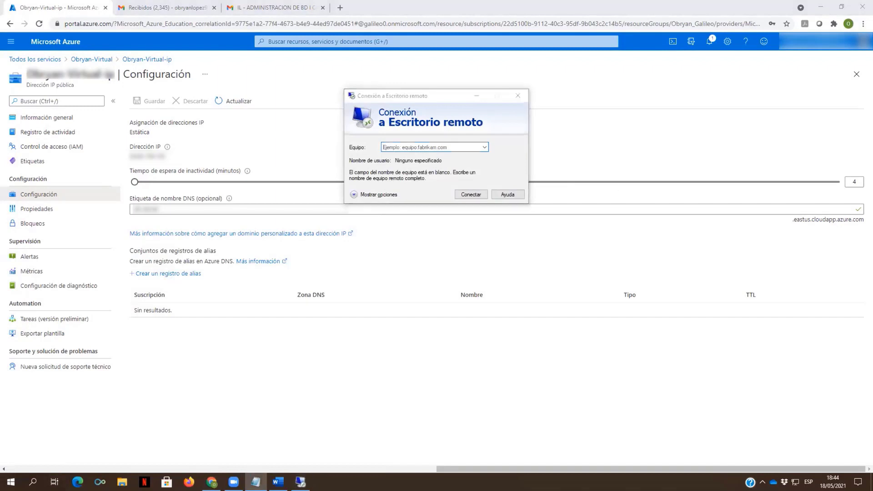
key(ctrl+v)
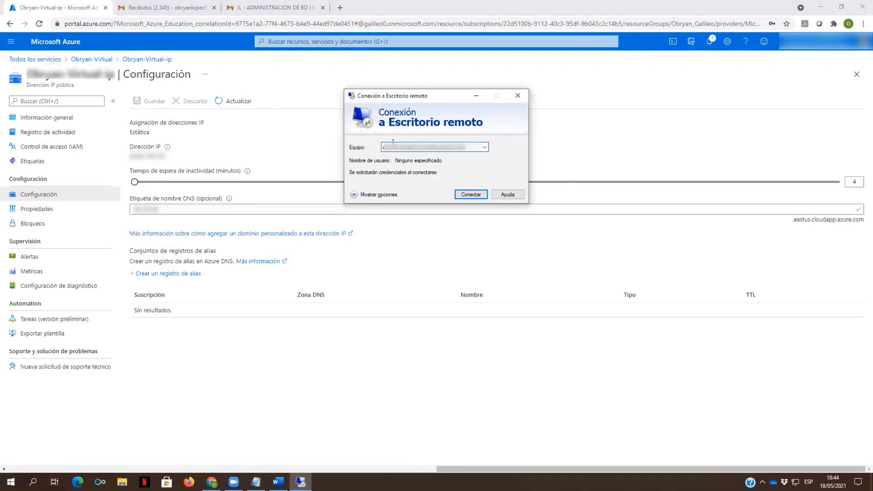
click(462, 194)
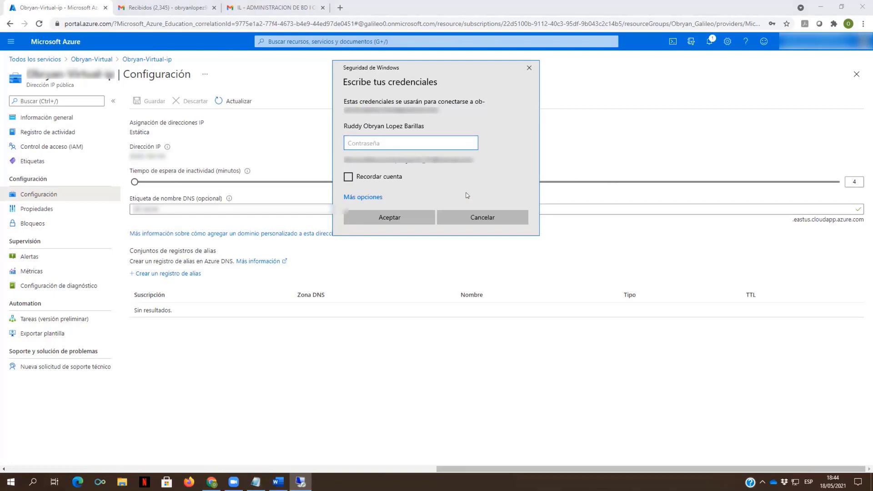
- Sign in to the VM with a different account, entering its username and password
click(468, 165)
click(381, 196)
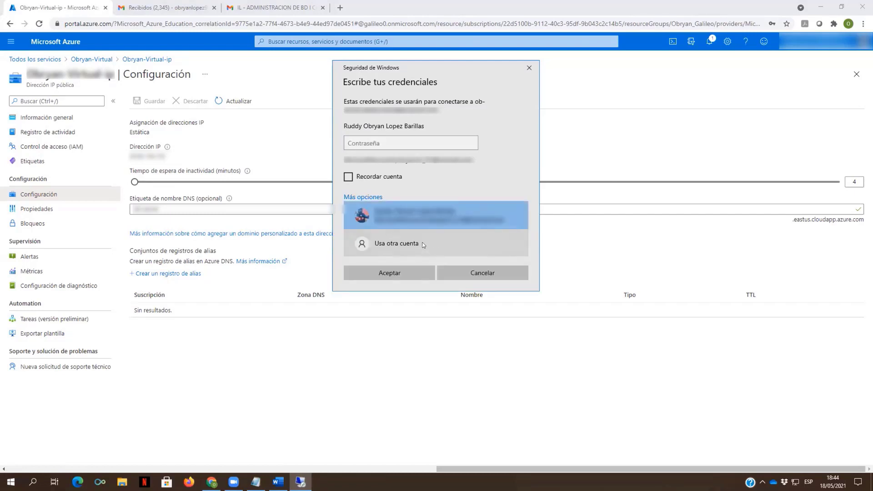
click(422, 244)
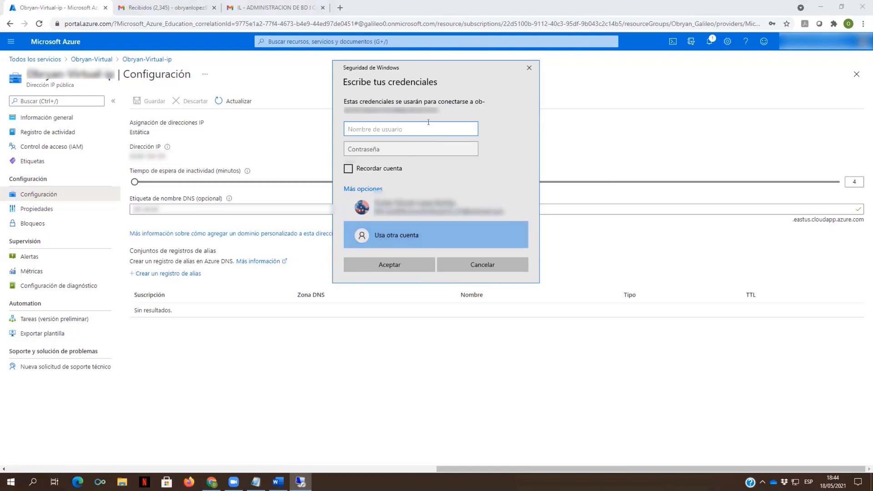
text(obryanlopez)
key(Tab)
text(********)
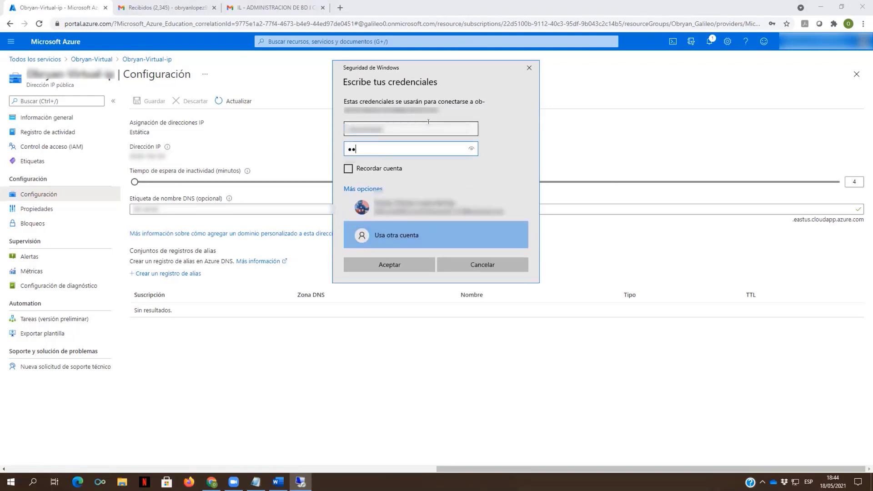
text(****)
click(390, 265)
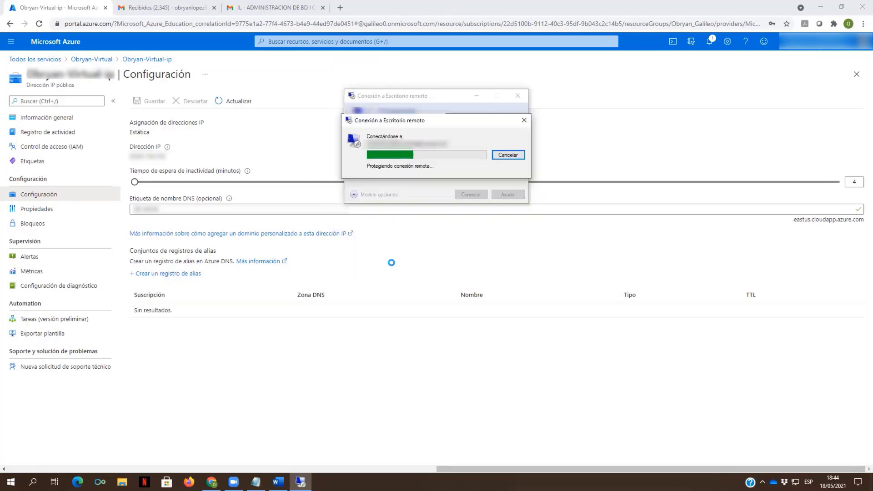
- Retype the account password after the failed sign-in and accept the certificate warning
text(**********)
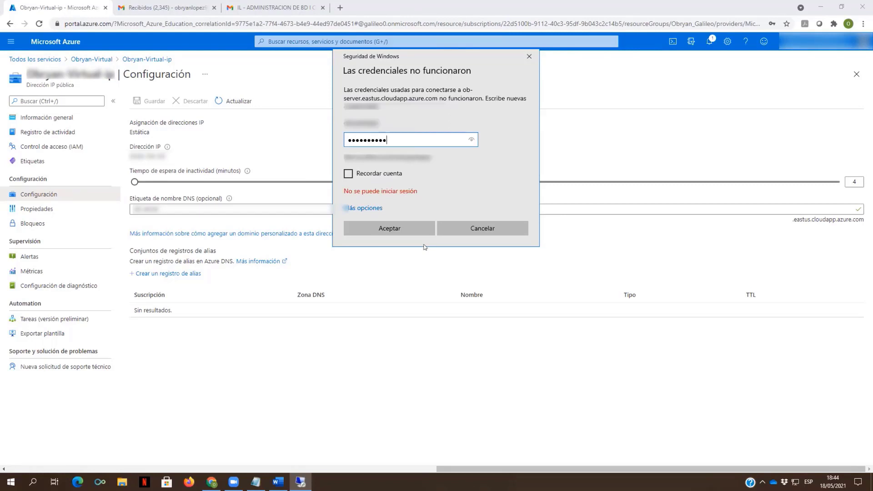
click(410, 228)
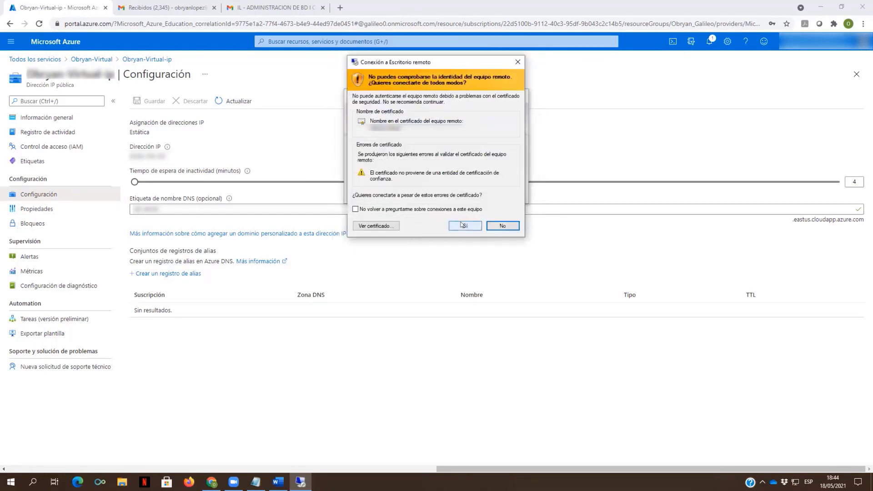
click(464, 225)
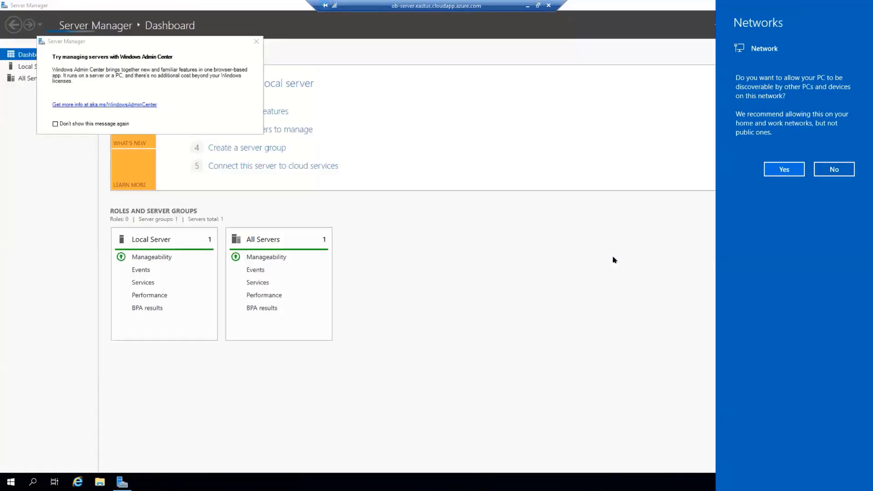
- Decline network discovery, dismiss the Windows Admin Center notice, and show Server Manager's Manage menu
click(823, 169)
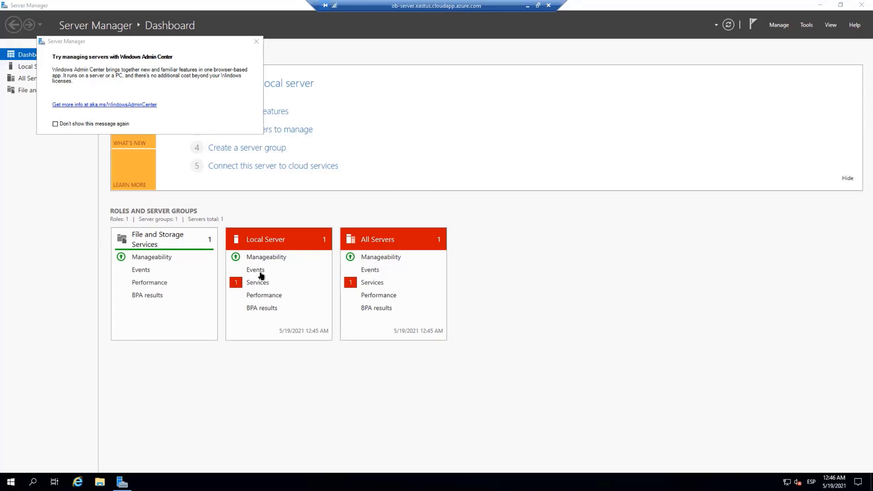
click(254, 42)
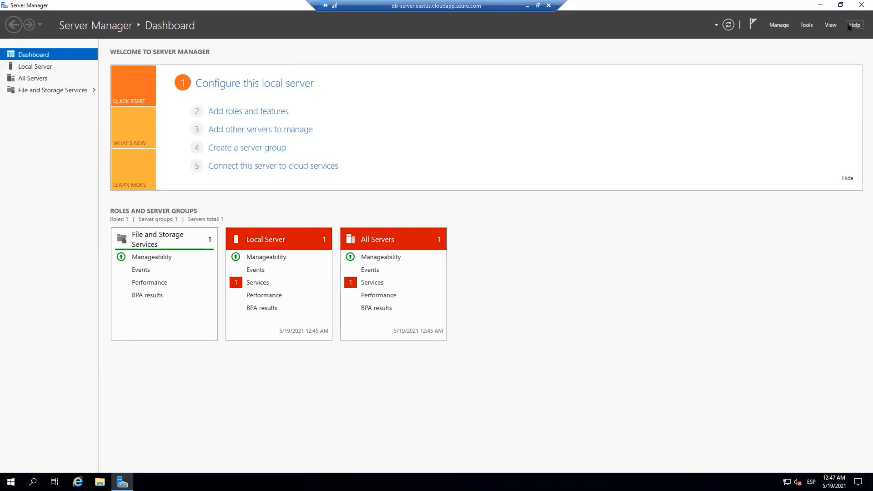
click(775, 22)
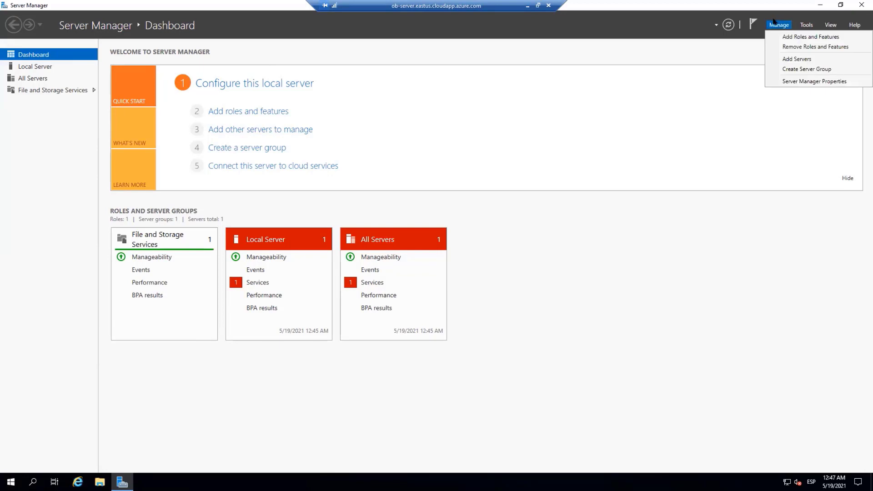
click(783, 37)
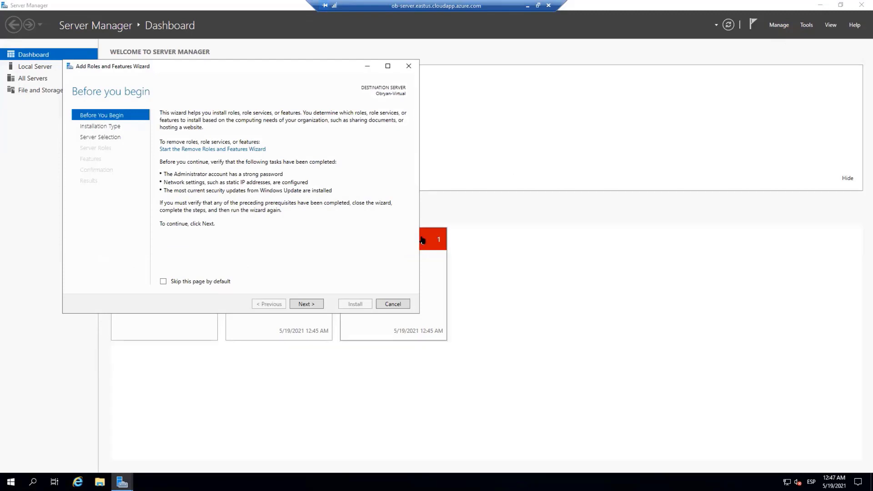
click(306, 304)
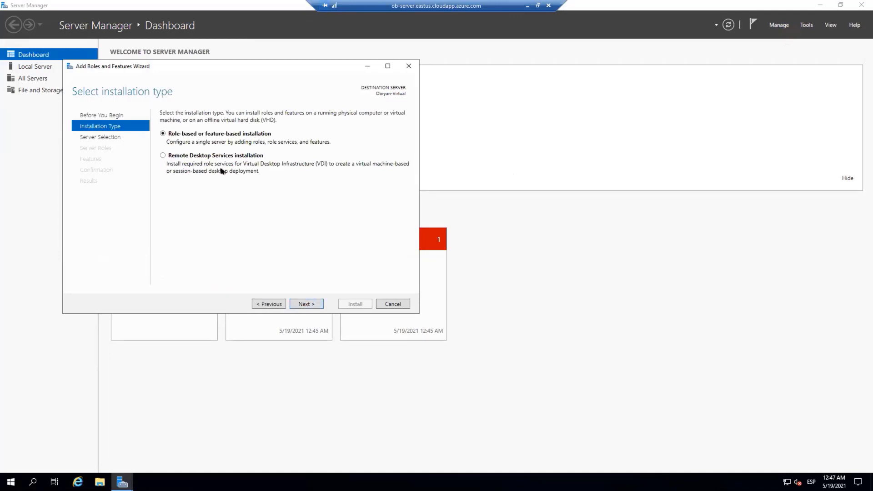
click(308, 302)
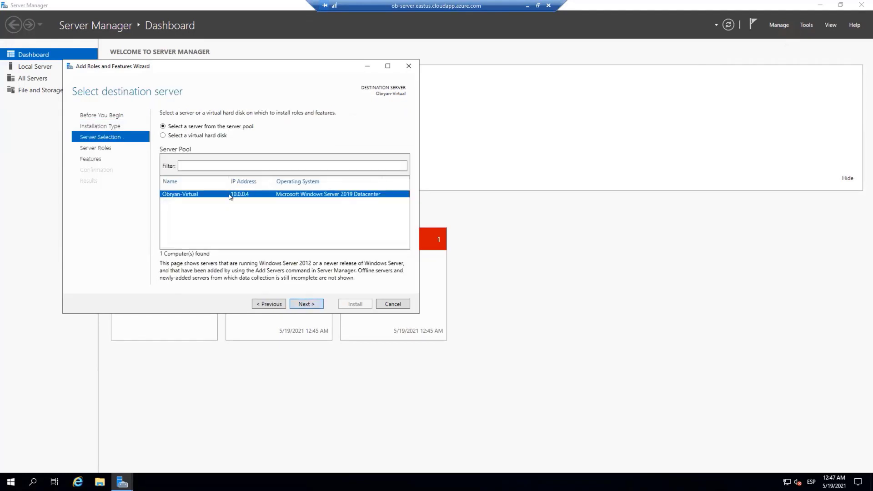
click(312, 305)
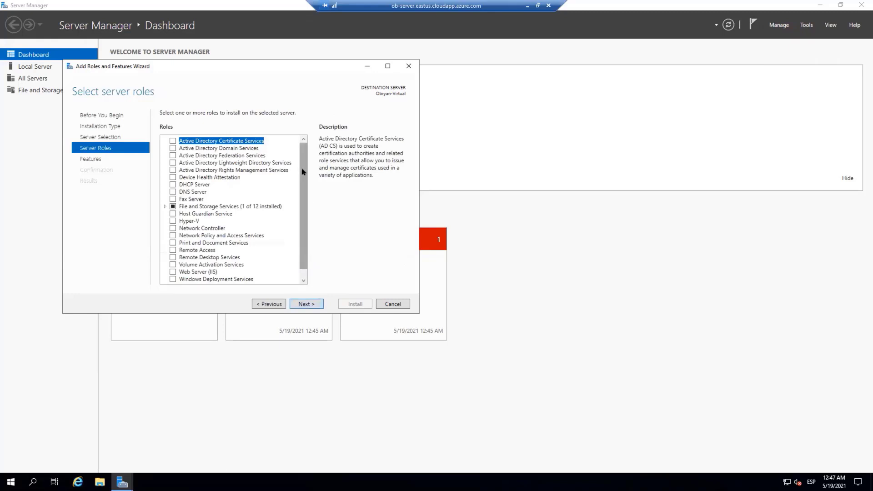
drag(301, 169, 304, 146)
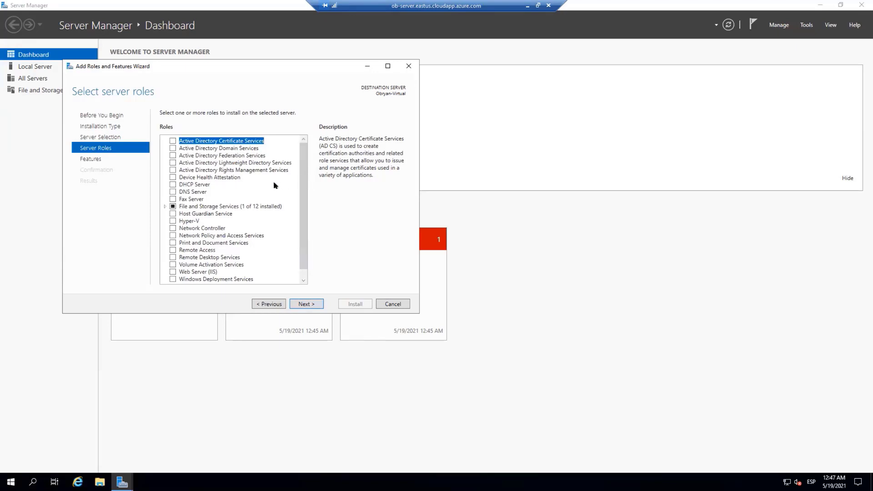
scroll(274, 185, down, 1)
scroll(274, 185, up, 1)
scroll(226, 211, down, 1)
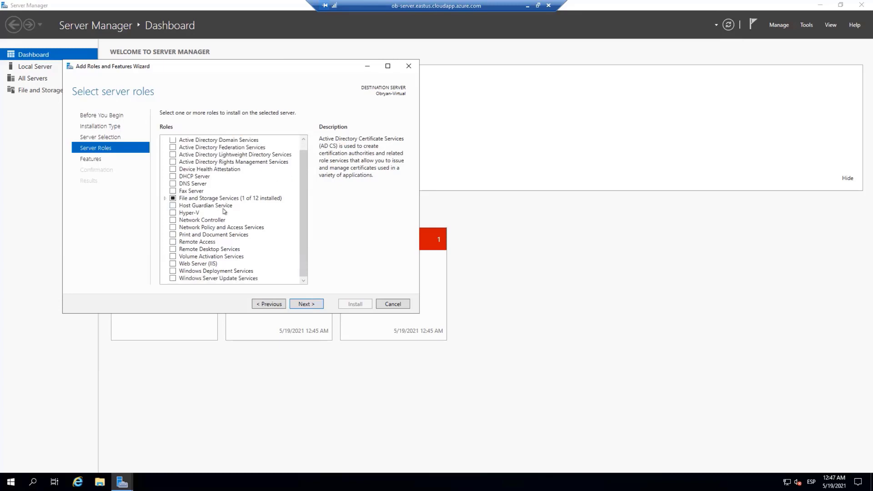
click(172, 264)
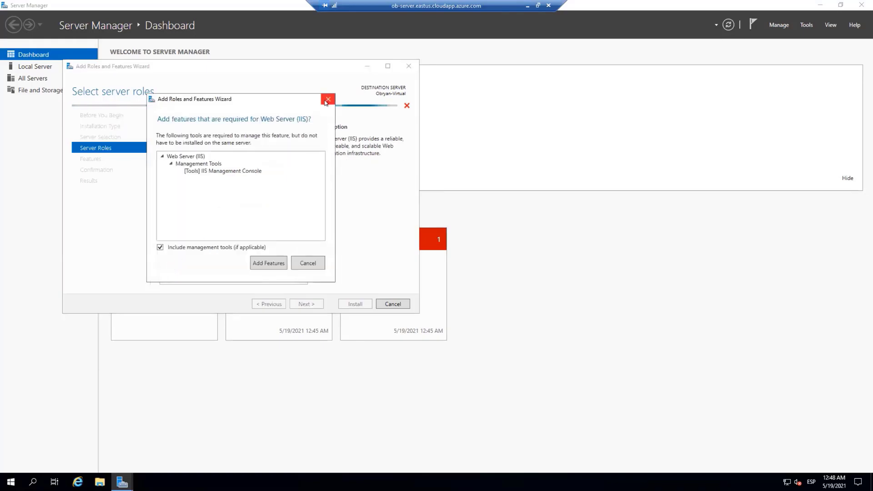
click(307, 265)
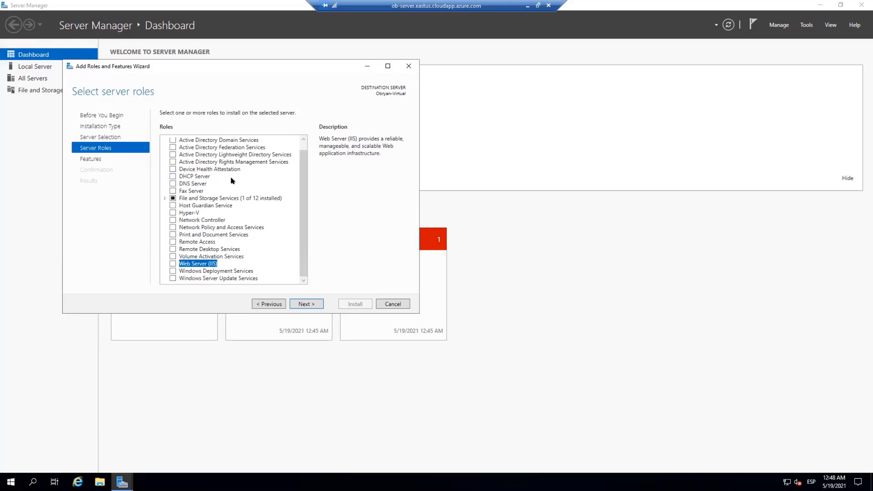
scroll(232, 180, up, 1)
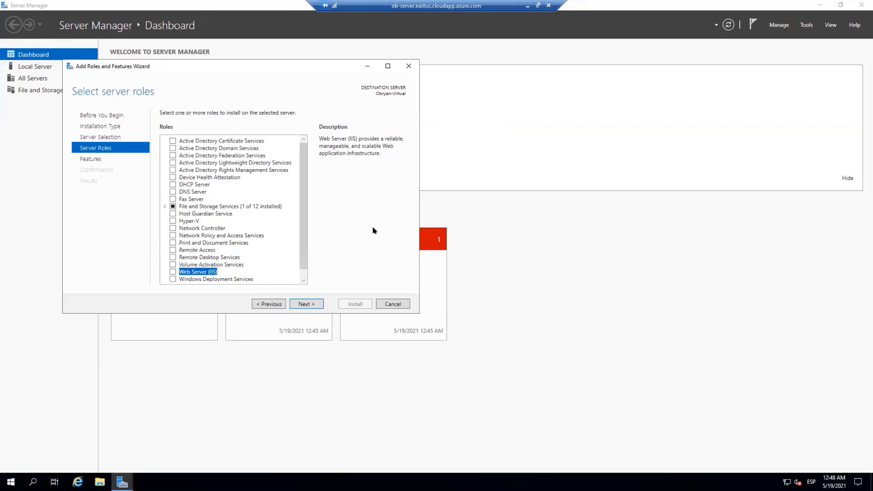
click(392, 305)
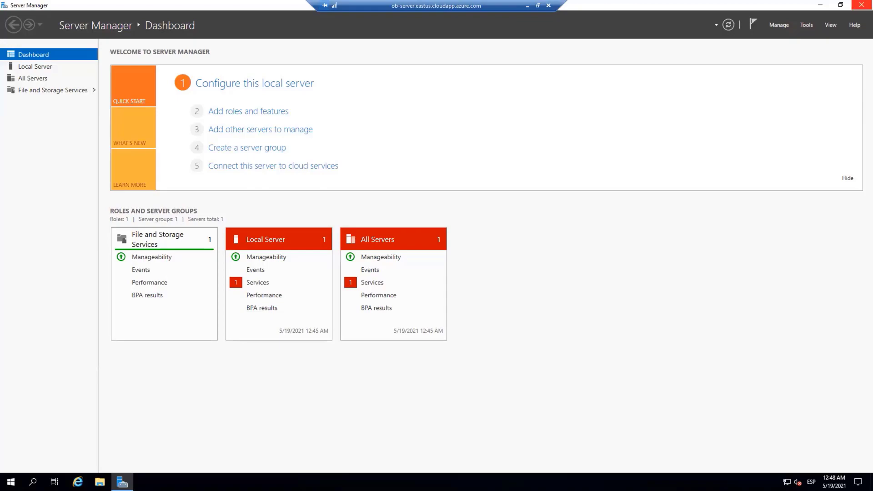
- Close Server Manager and launch SQL Server 2019 Configuration Manager from the Microsoft SQL Server 2019 Start group
click(862, 5)
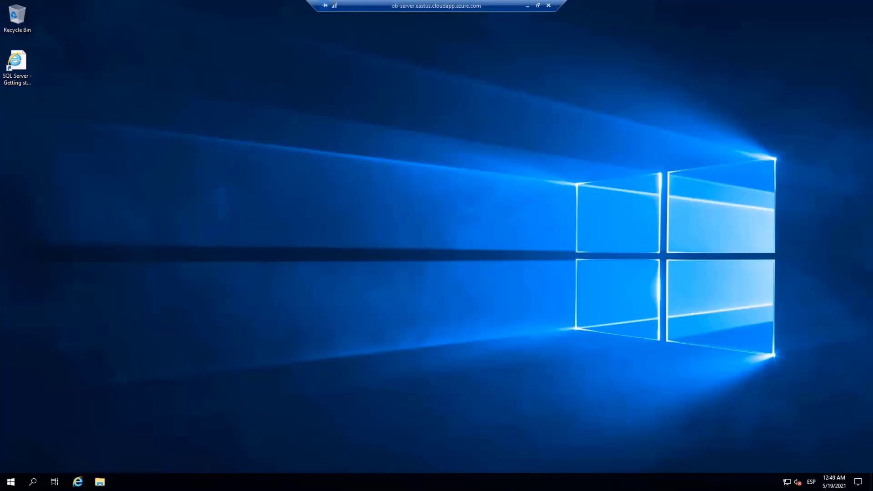
key(super)
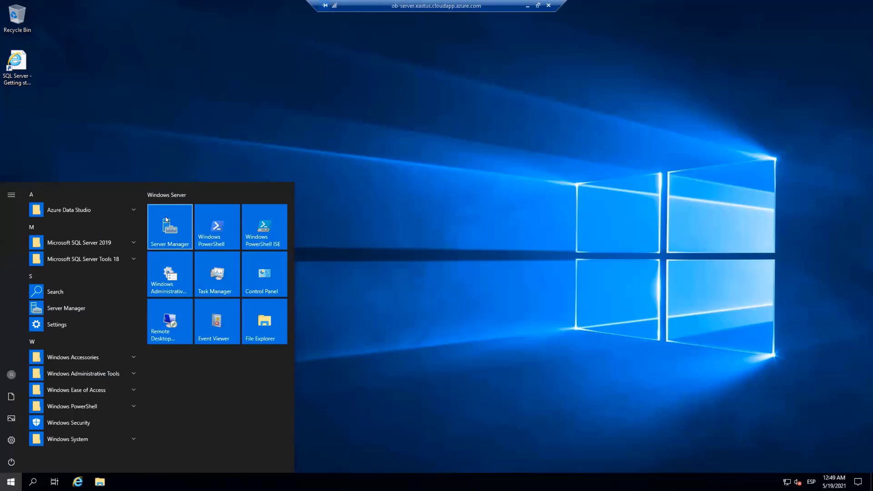
click(133, 244)
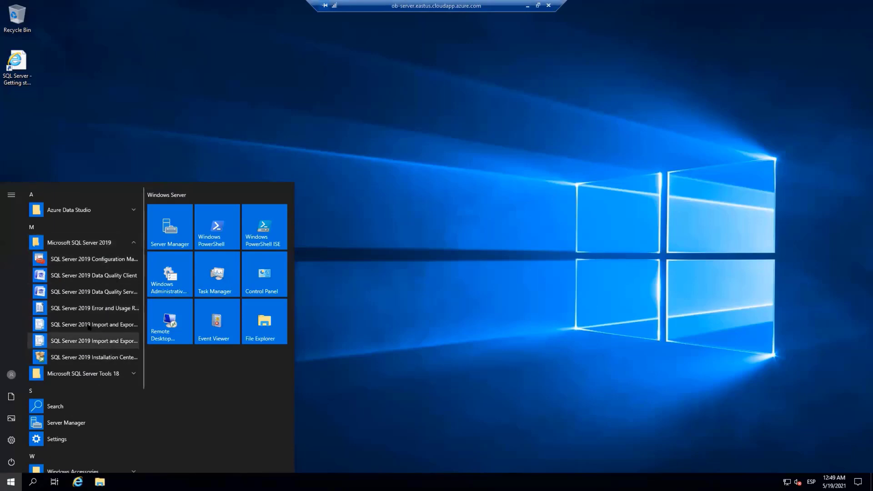
click(84, 259)
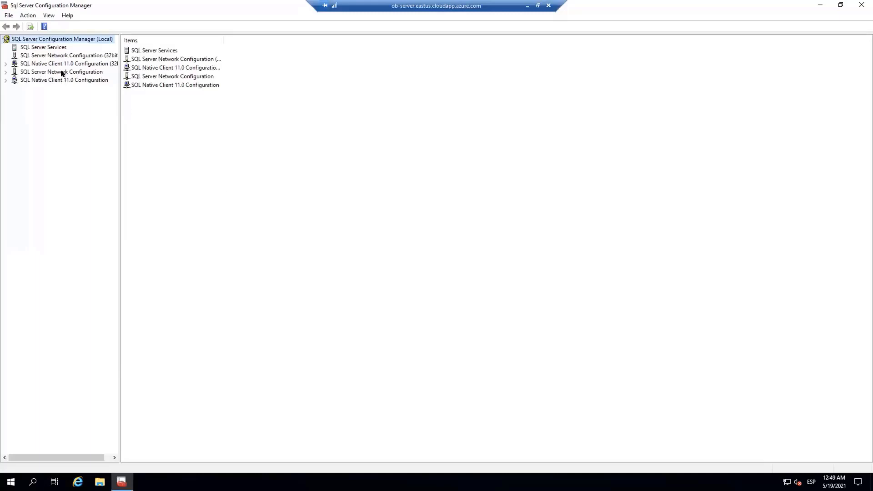
- List SQL Server Services and widen the Name column to show full service names like SQL Server (MSSQLSERVER)
click(50, 48)
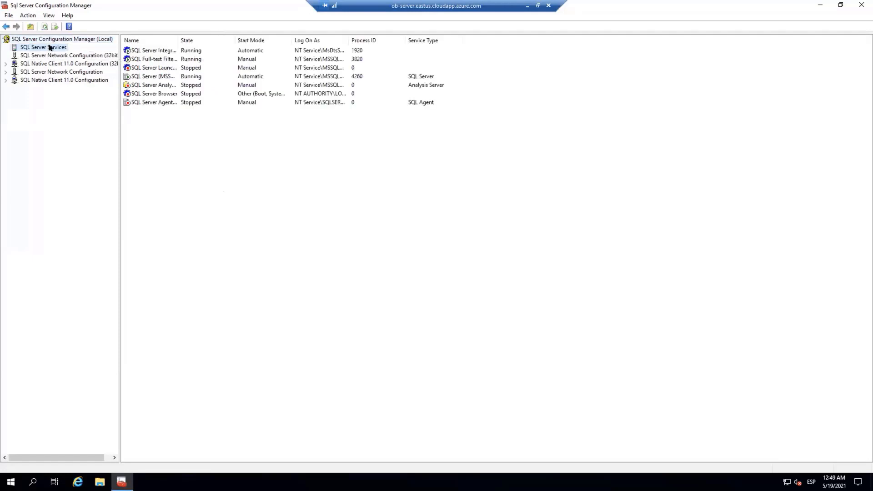
drag(175, 36, 268, 42)
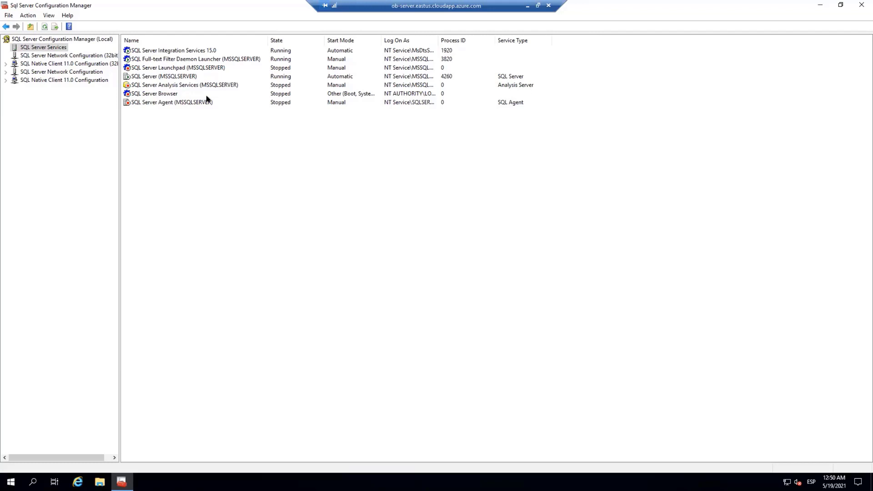
- Expand the Native Client 11.0, 32-bit and SQL Server Network Configuration nodes, widening the tree pane
click(4, 81)
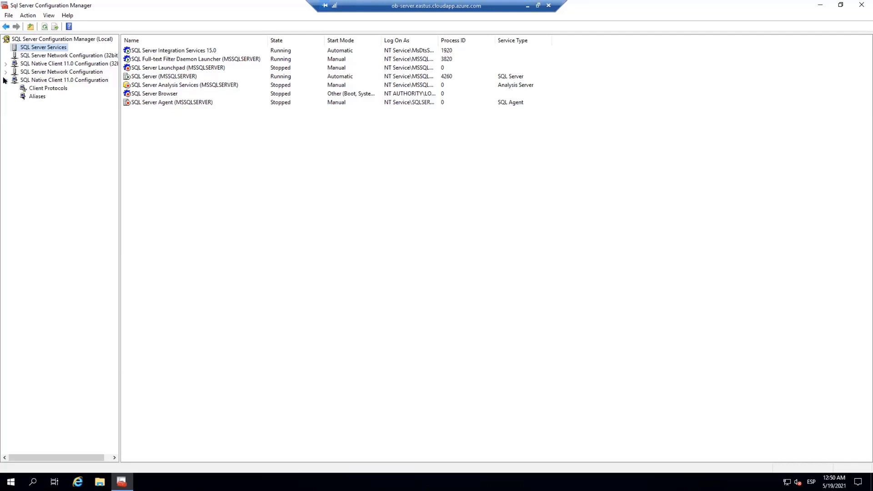
click(6, 63)
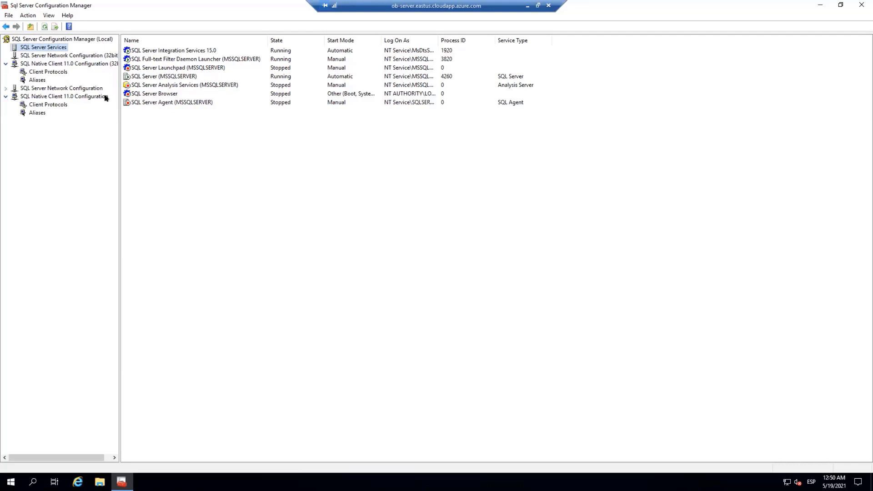
drag(119, 93, 142, 93)
click(5, 88)
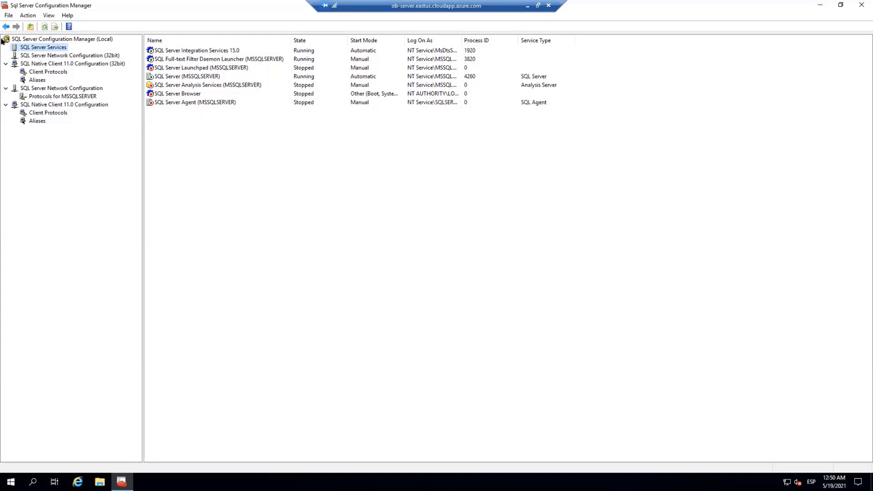
- Browse the 32-bit client protocols and aliases, then show Protocols for MSSQLSERVER
click(24, 55)
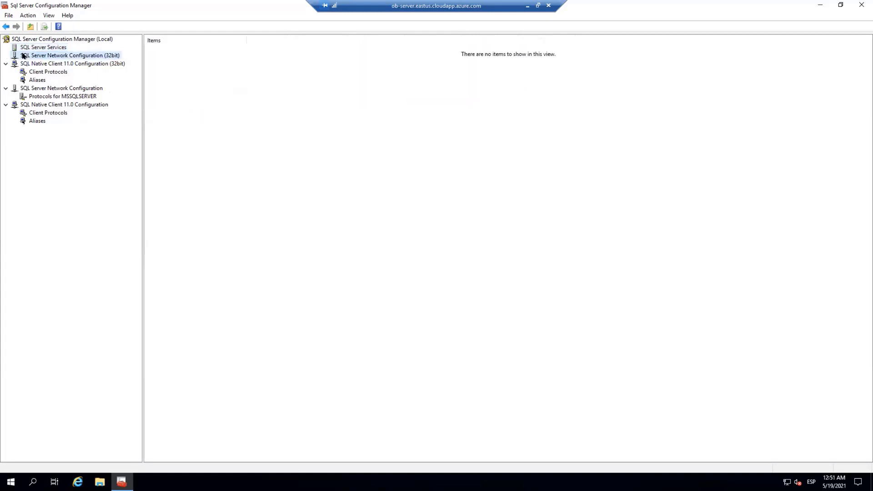
click(33, 73)
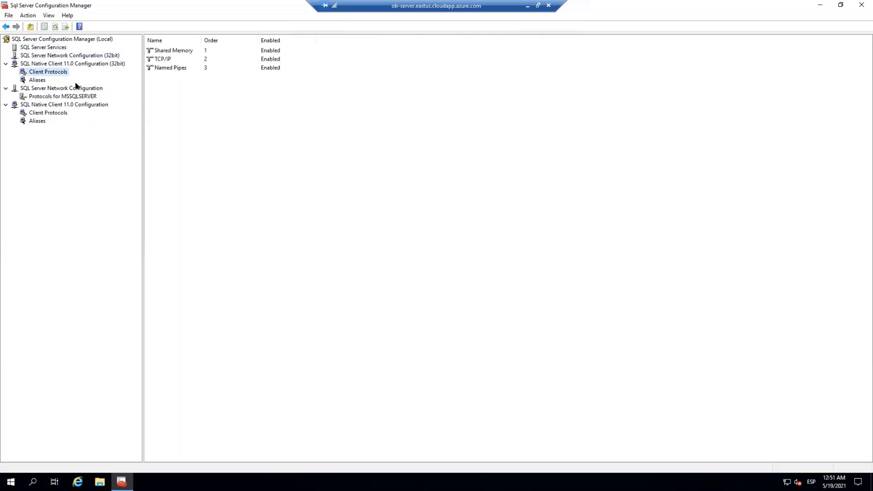
click(38, 79)
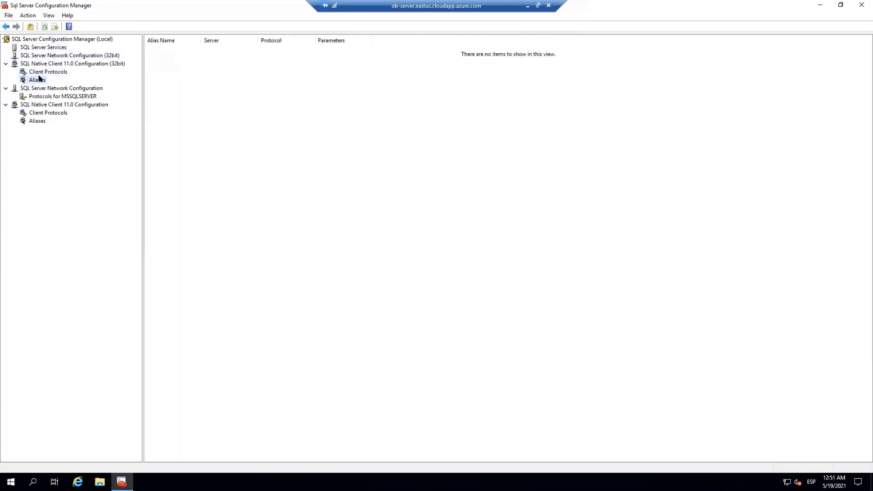
click(61, 95)
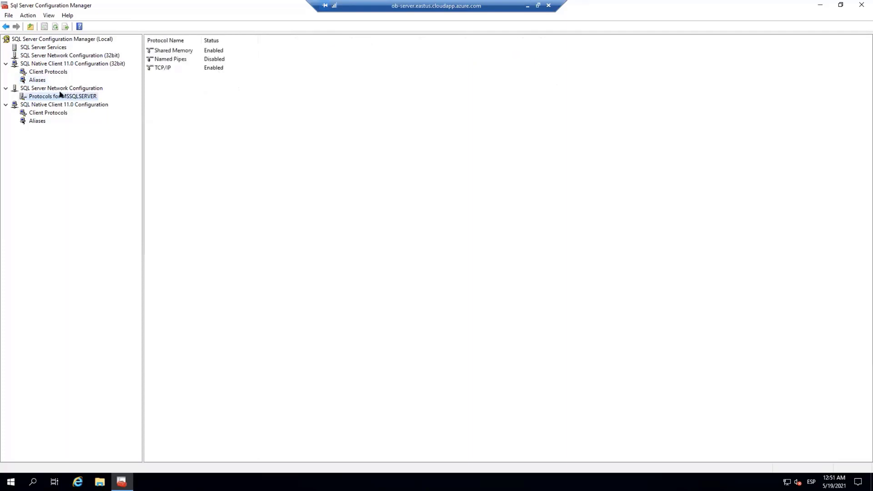
- Enable the Named Pipes protocol for MSSQLSERVER and acknowledge the restart-required warning
right_click(177, 58)
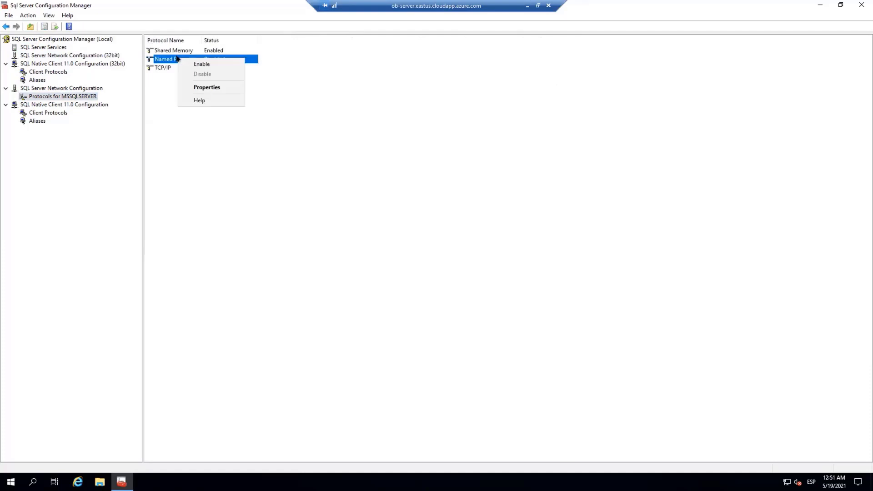
click(199, 64)
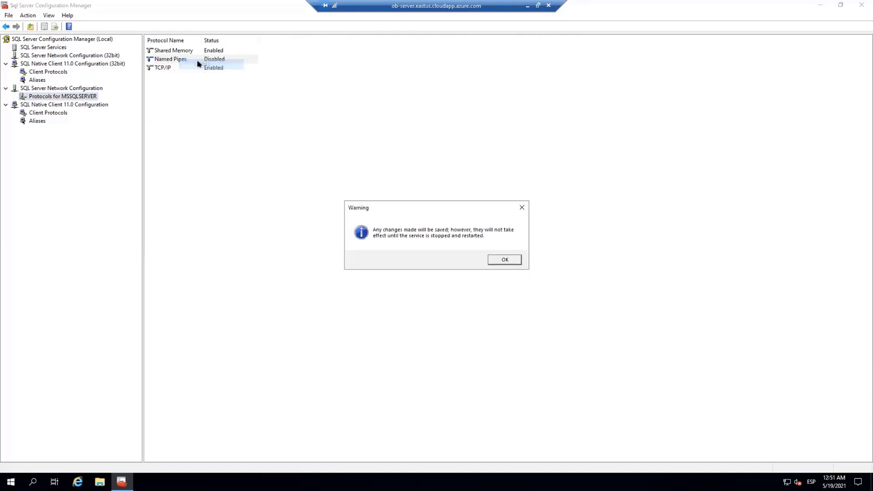
click(505, 259)
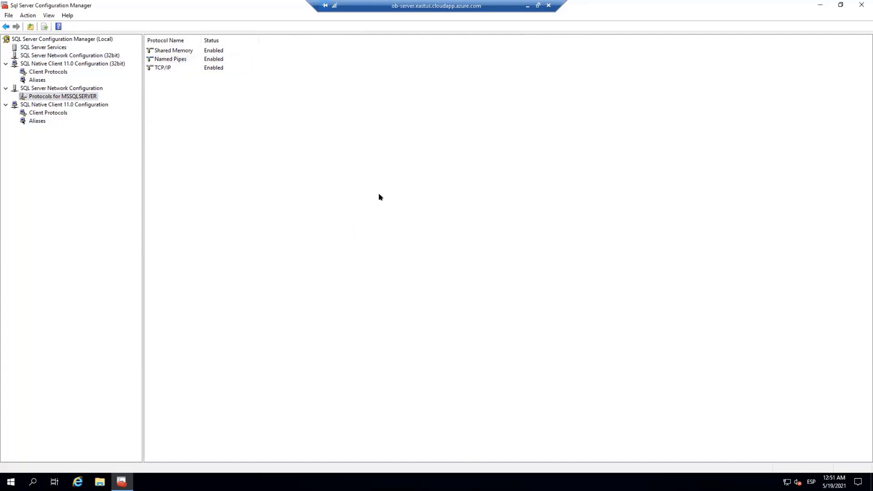
- Review the Native Client 11.0 client protocols and aliases, then return to SQL Server Services
click(63, 115)
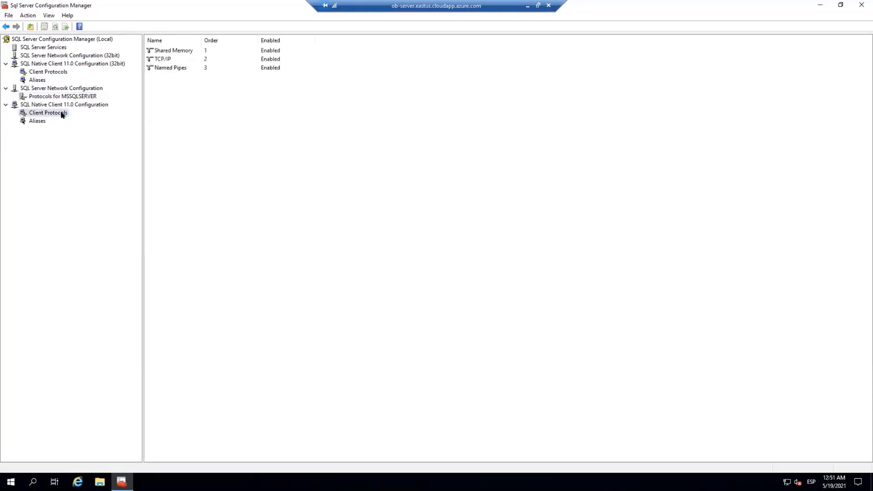
click(33, 122)
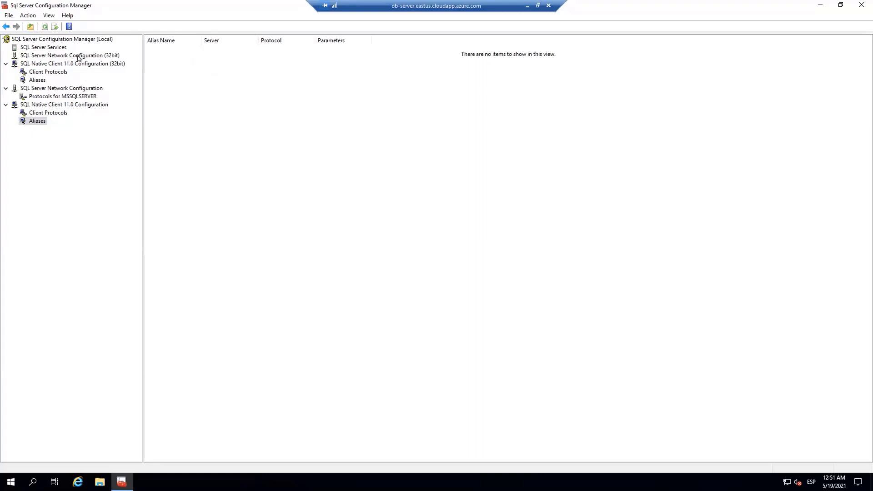
click(45, 47)
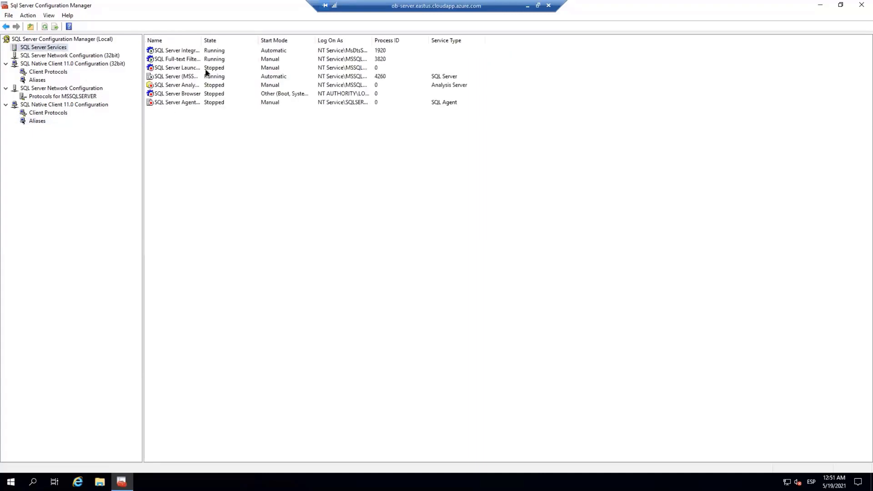
- Widen the Name column, inspect Launchpad, Full-text, Analysis Services, Agent and Browser, then select SQL Server (MSSQLSERVER)
drag(203, 36, 284, 35)
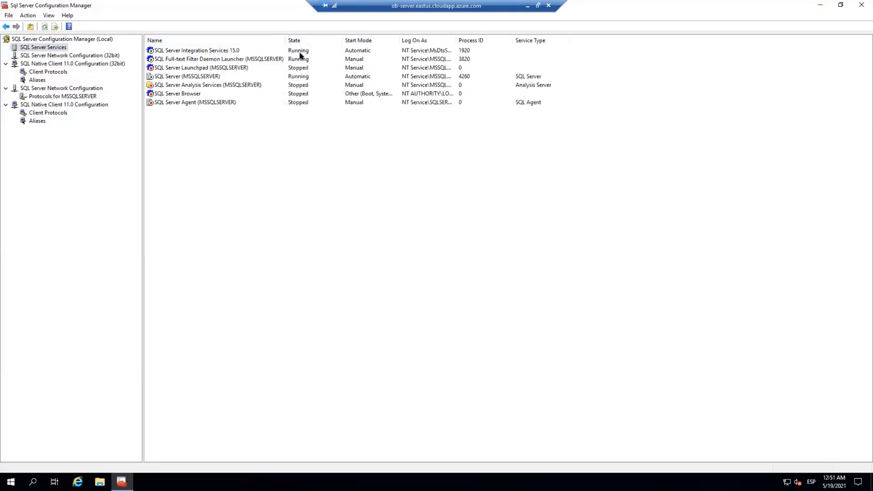
click(176, 69)
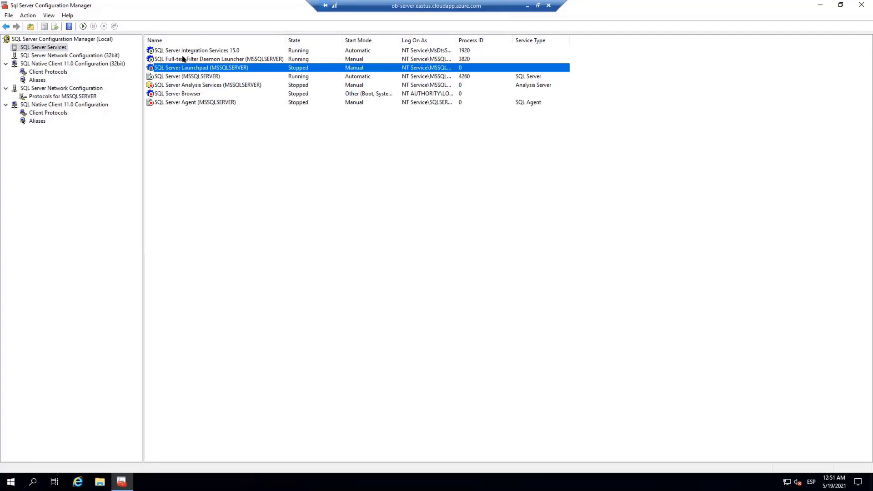
click(187, 59)
click(188, 87)
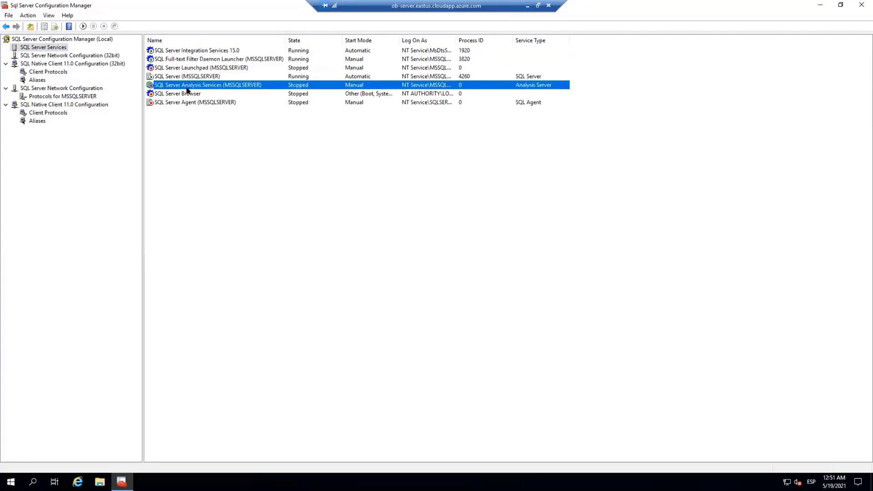
click(193, 101)
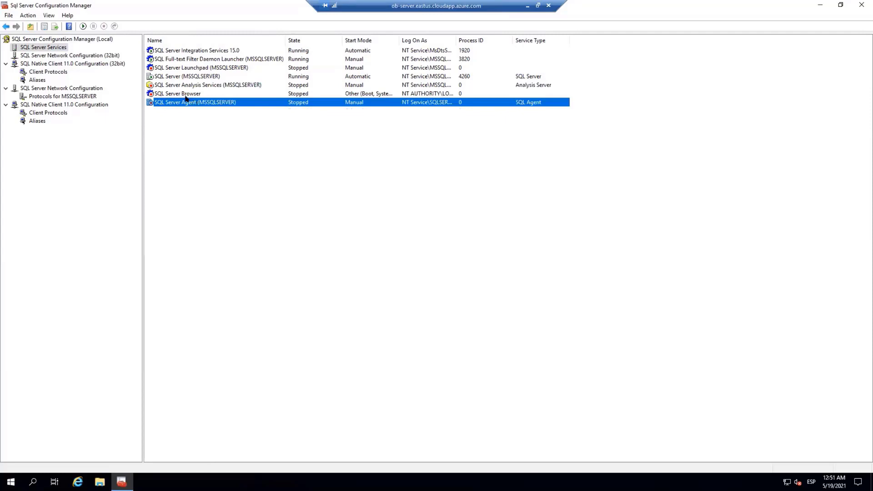
click(180, 94)
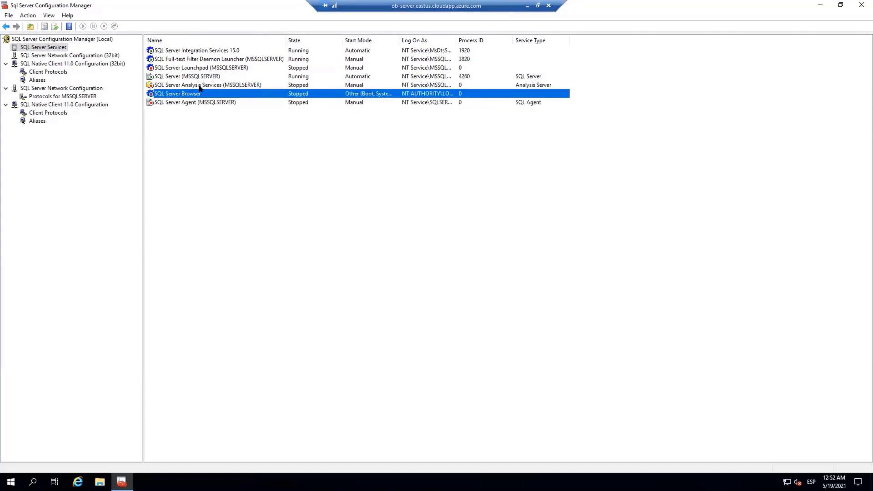
click(199, 87)
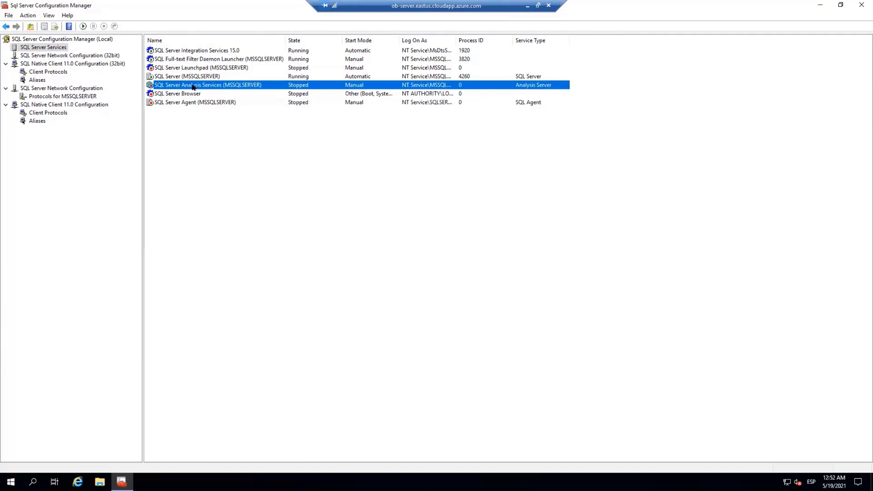
click(179, 76)
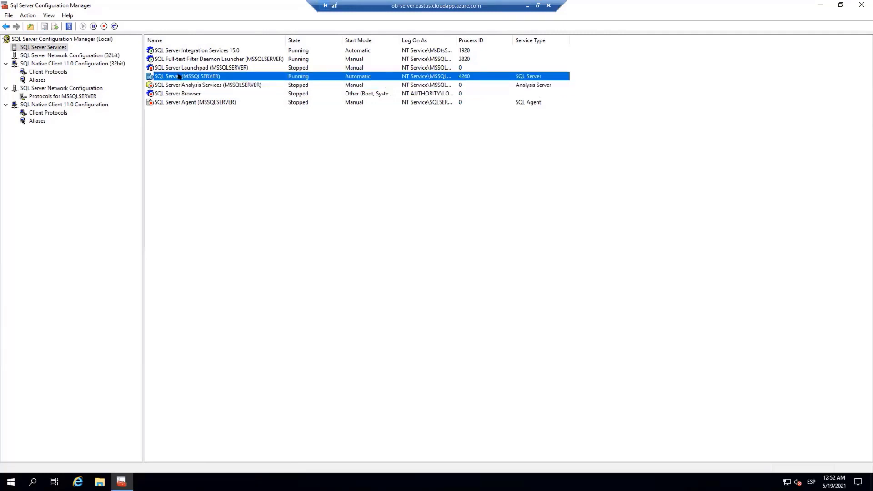
- Restart the SQL Server (MSSQLSERVER) service, confirm it runs again, then minimize Configuration Manager
right_click(176, 74)
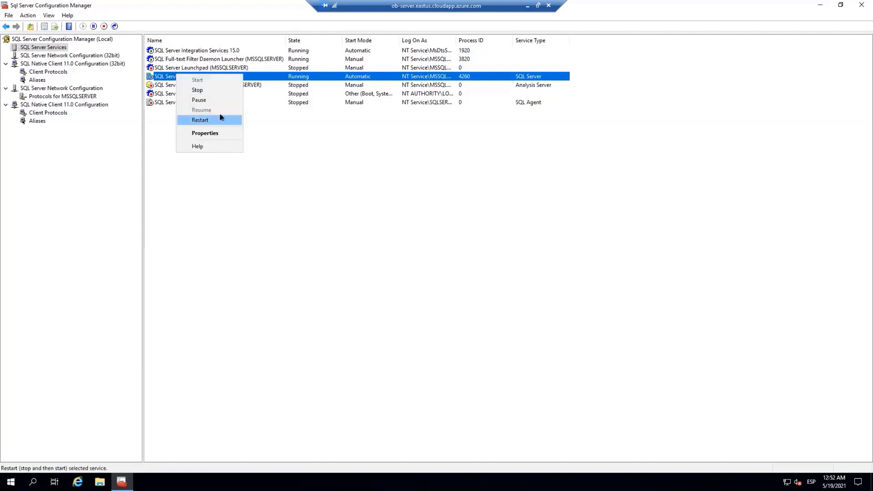
click(223, 120)
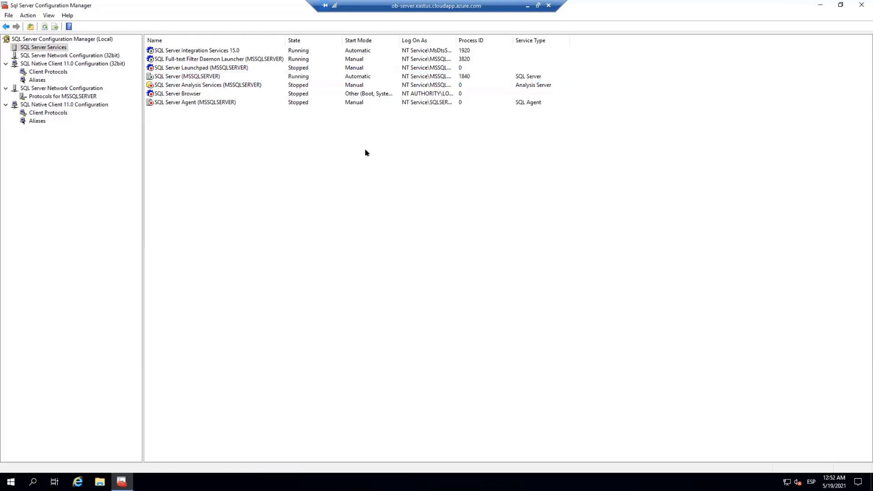
click(174, 77)
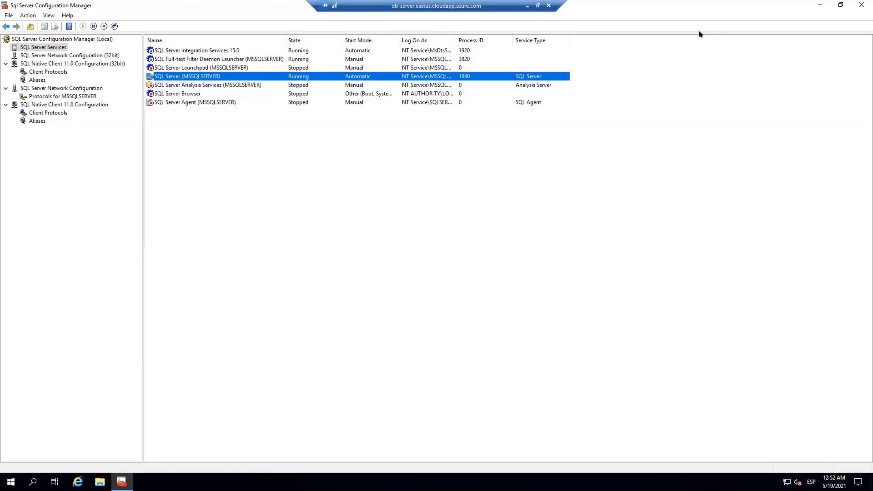
click(822, 6)
- Search the Start menu for the firewall and open the Windows Defender Firewall control panel
click(10, 483)
text(s)
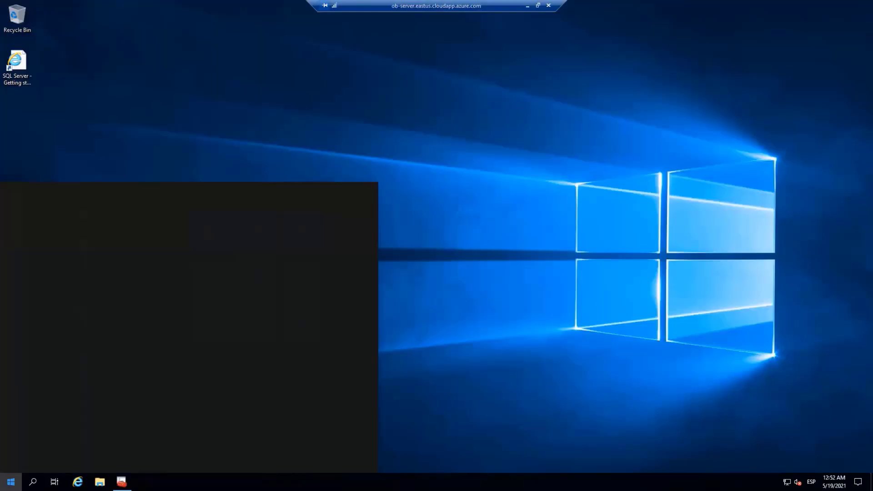
text(ire)
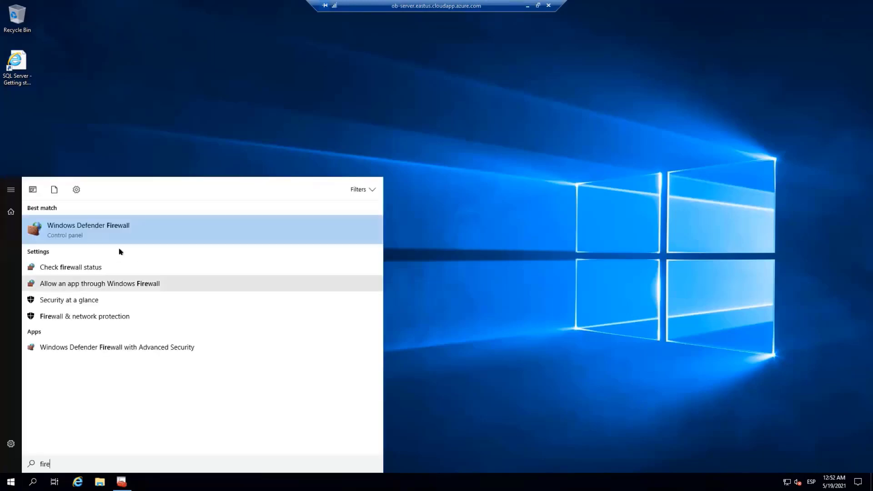
click(99, 225)
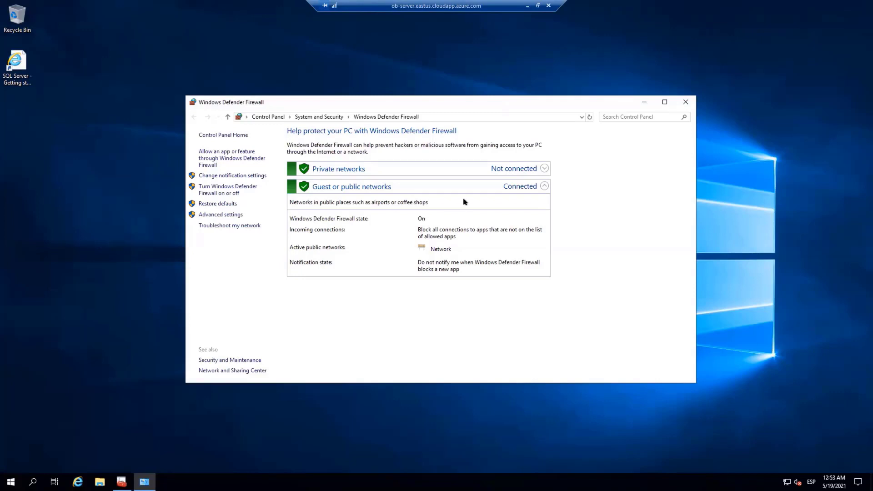
- In Advanced Security Inbound Rules, check the SQL Server Database Engine (TCP-In) rule for port 1433, then close the firewall windows
click(202, 215)
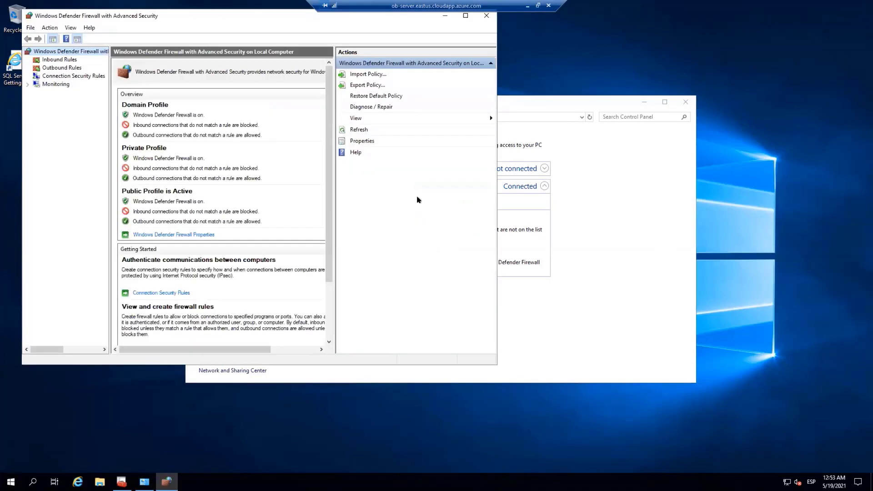
click(54, 60)
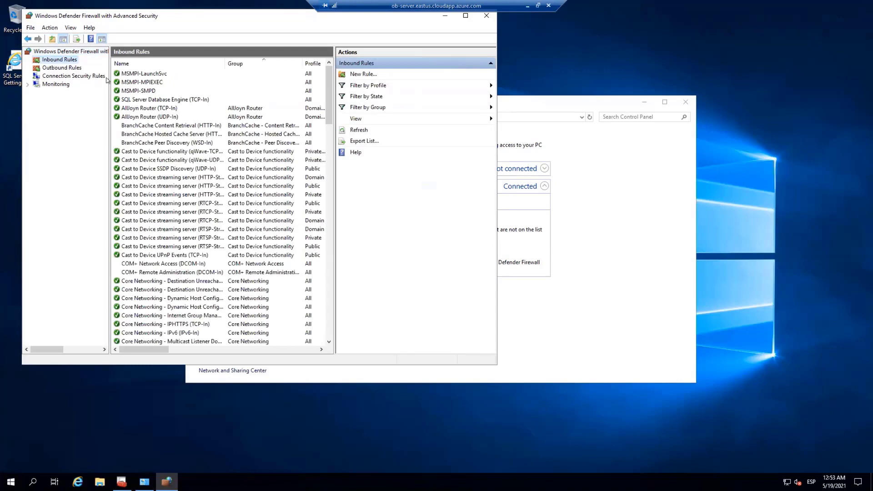
drag(342, 163, 392, 157)
click(466, 15)
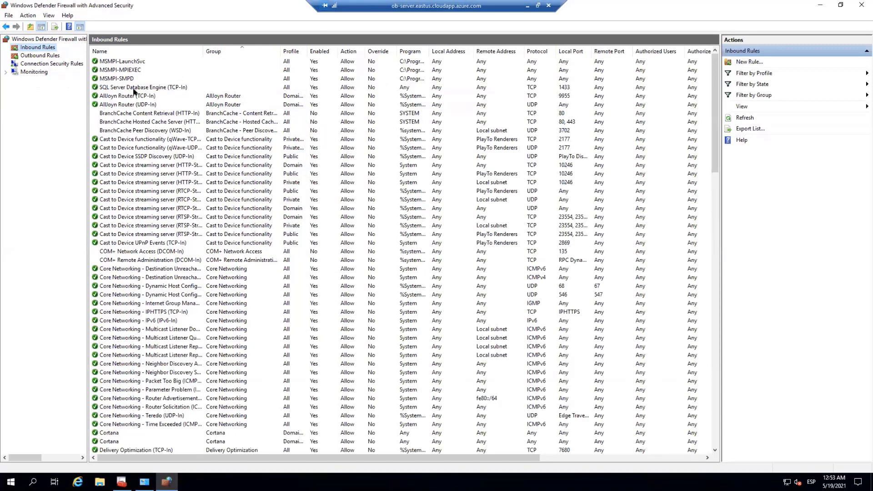
click(136, 87)
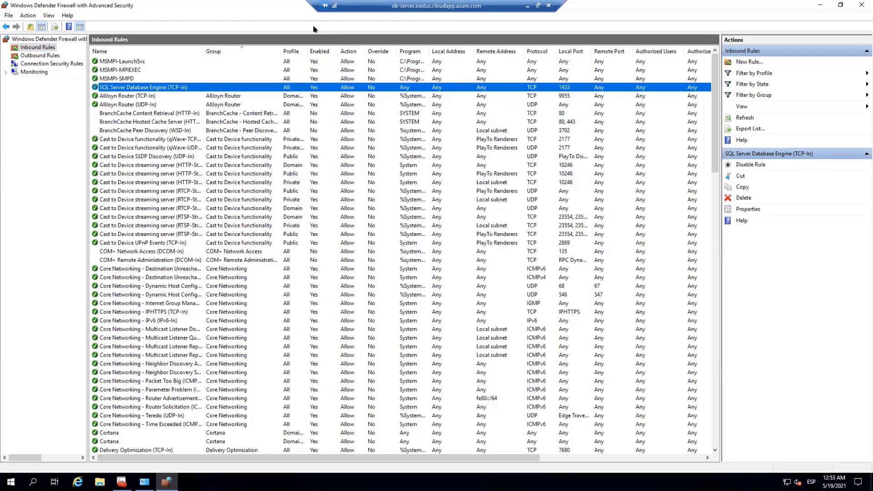
click(814, 5)
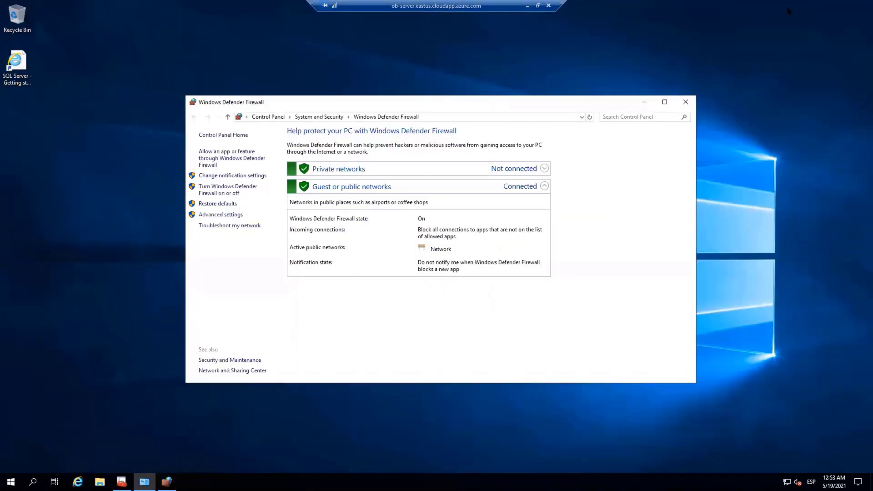
click(689, 98)
- Launch SQL Server Management Studio from Microsoft SQL Server Tools 18 and connect with Windows Authentication
click(11, 482)
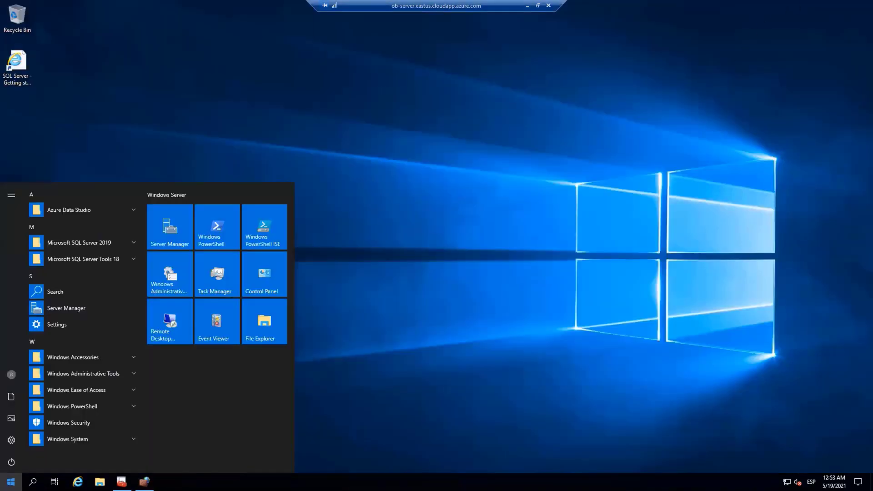
click(129, 244)
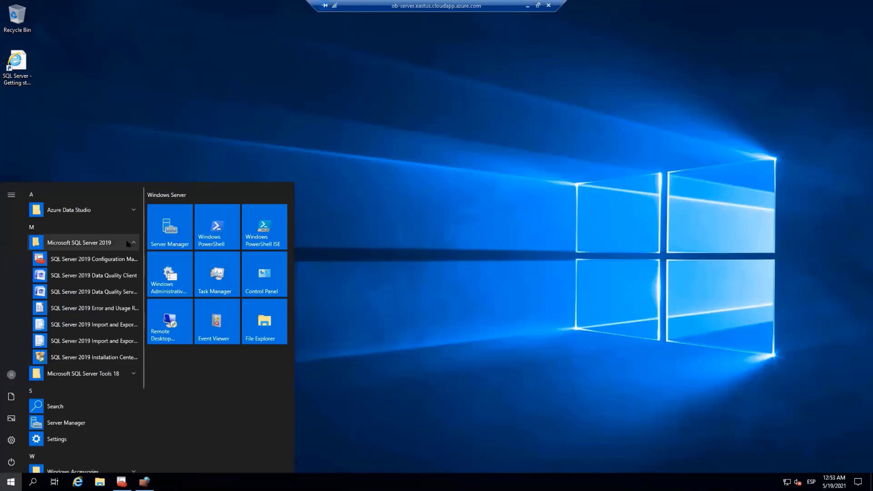
click(122, 376)
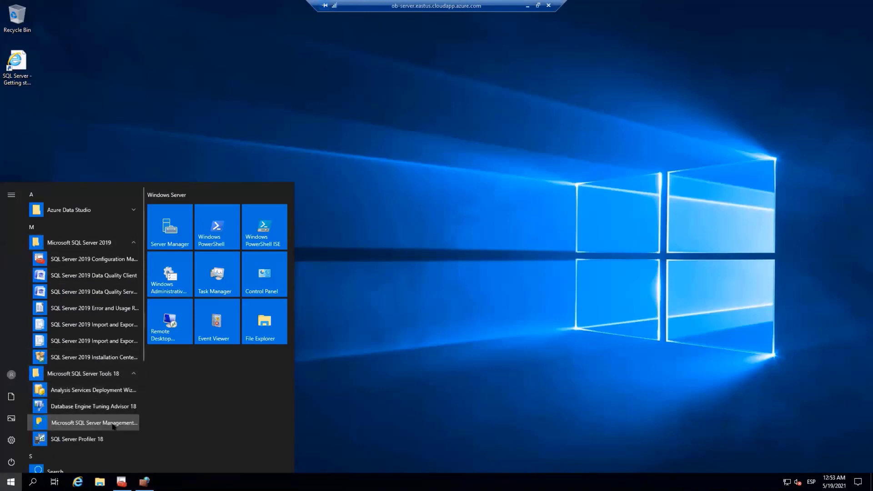
click(93, 423)
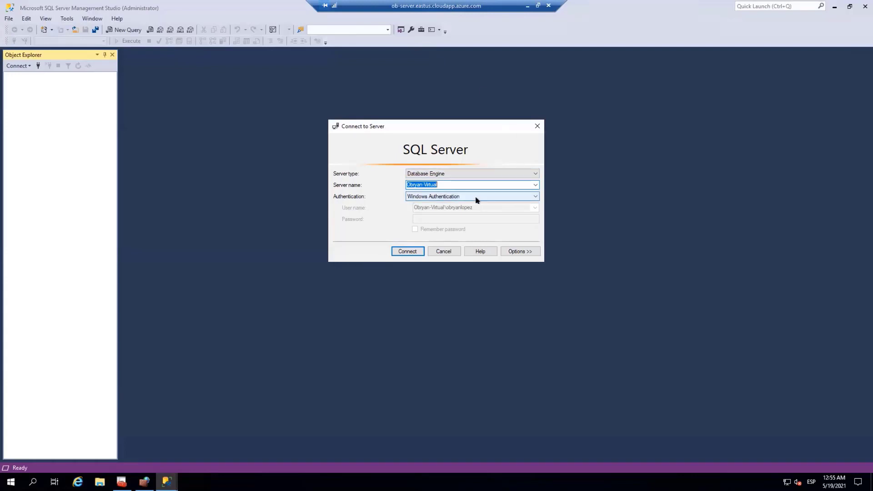
click(406, 252)
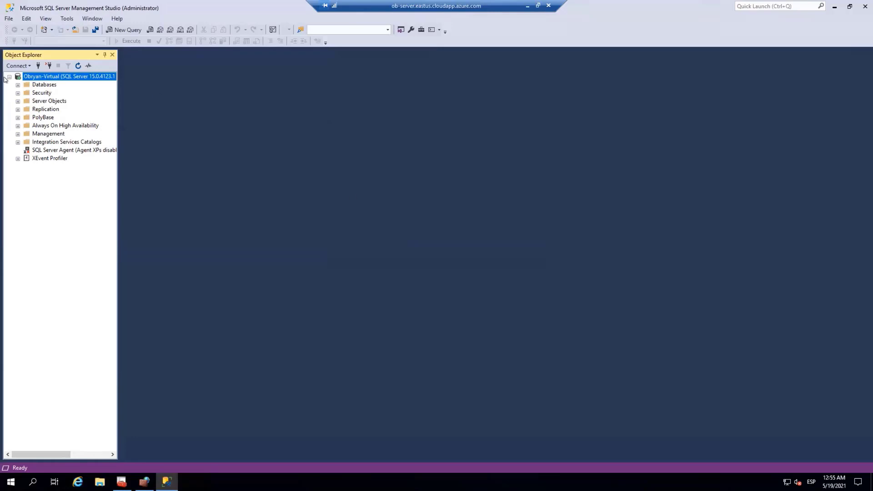
right_click(36, 76)
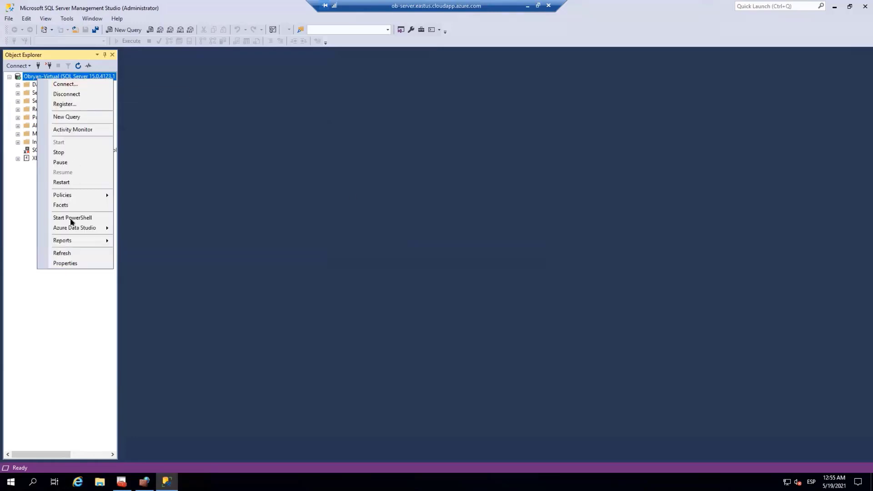
- In server Properties, confirm SQL Server and Windows Authentication mode and Allow remote connections, then click OK
click(64, 264)
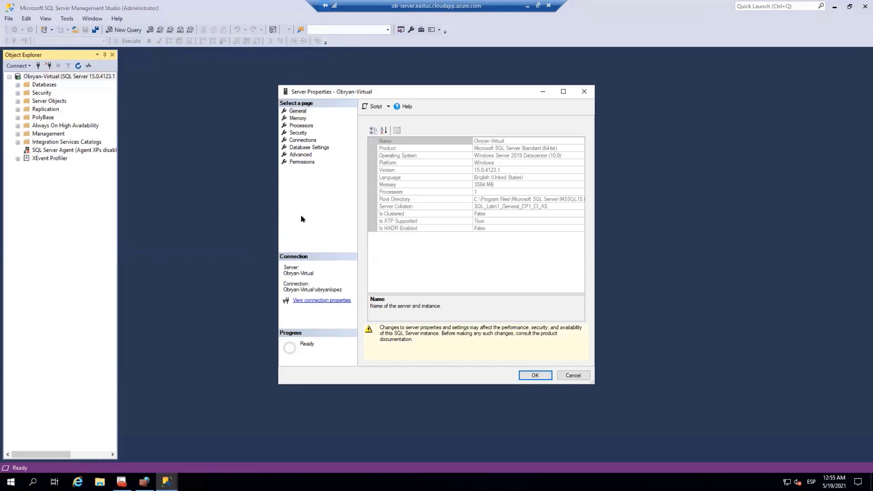
click(294, 133)
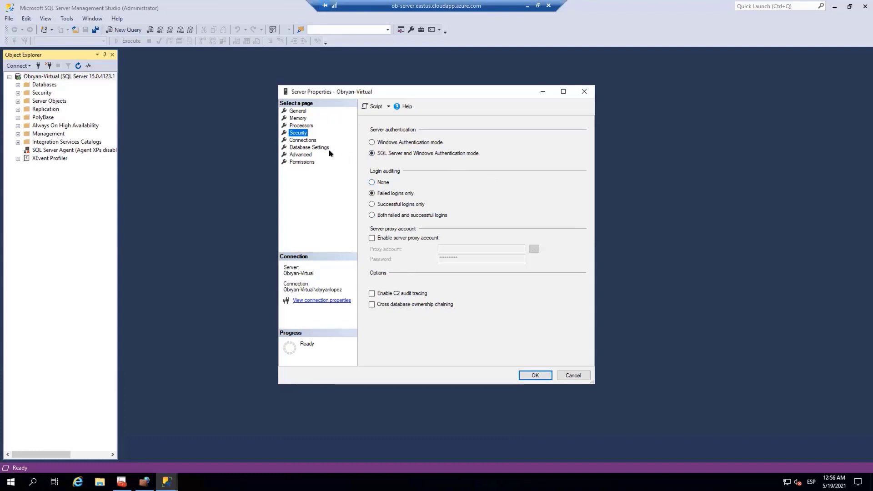
click(307, 142)
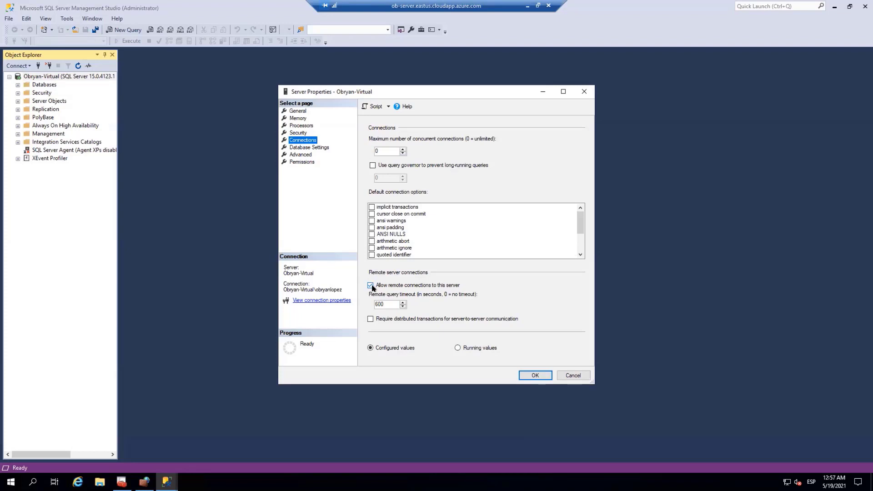
click(539, 375)
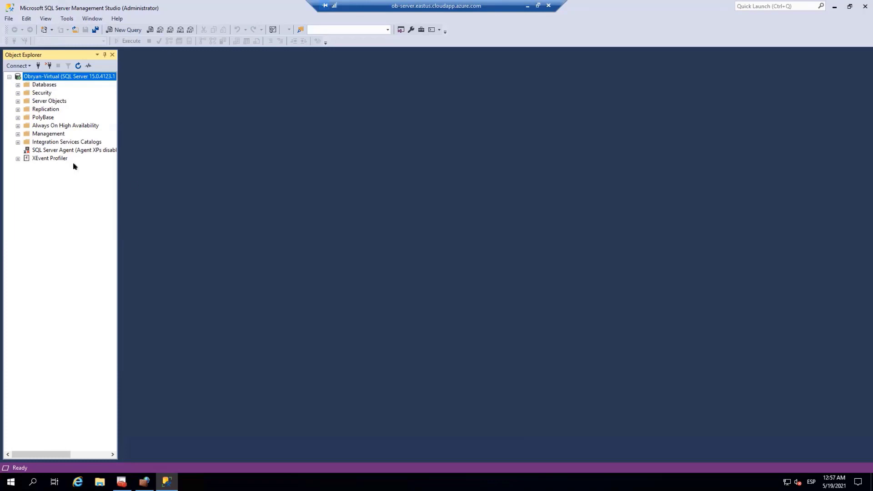
- Expand Security > Logins and widen the Object Explorer panel
click(18, 92)
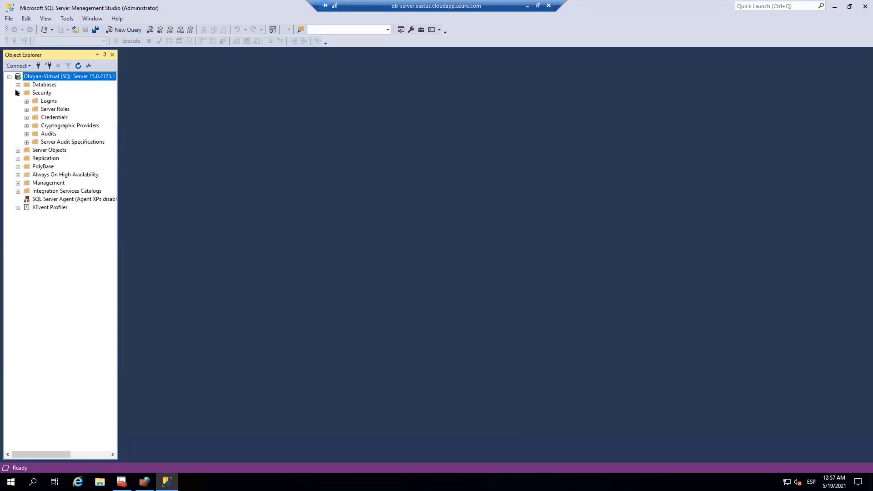
click(35, 101)
click(26, 101)
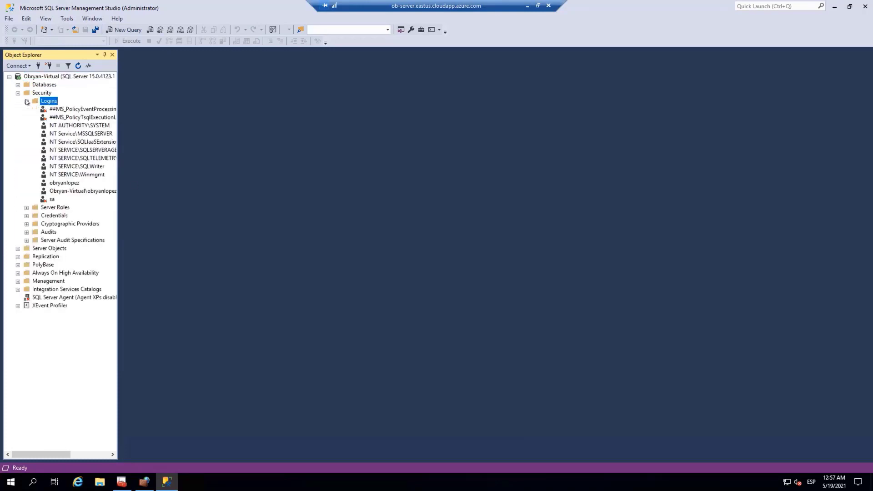
drag(115, 175, 143, 173)
- Review the user's SQL login, Windows account login and sa, collapse Security, and minimize the Remote Desktop session
click(68, 182)
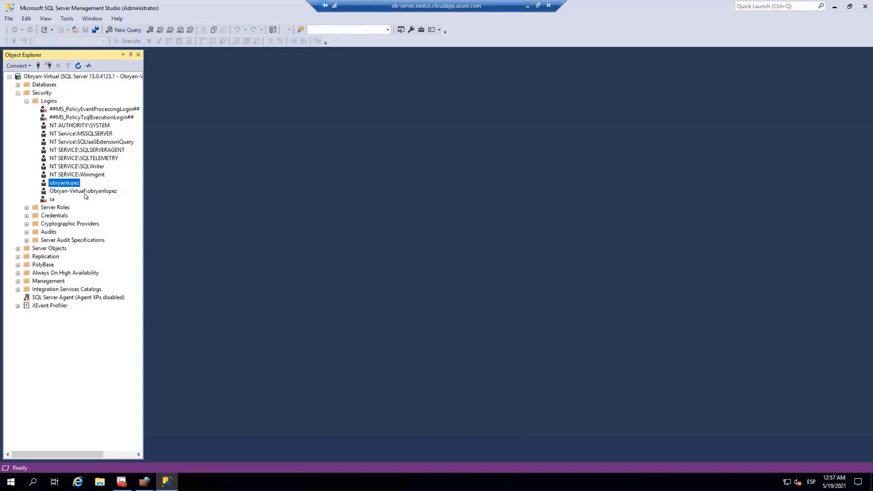
click(84, 192)
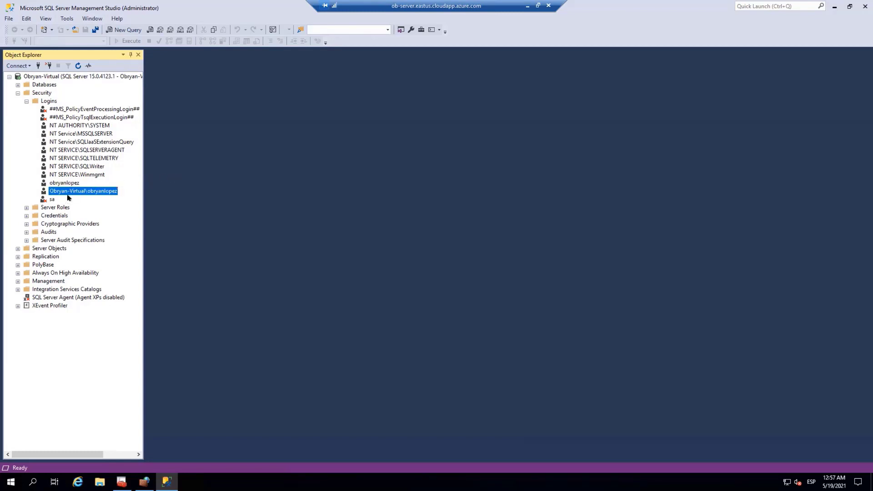
click(49, 200)
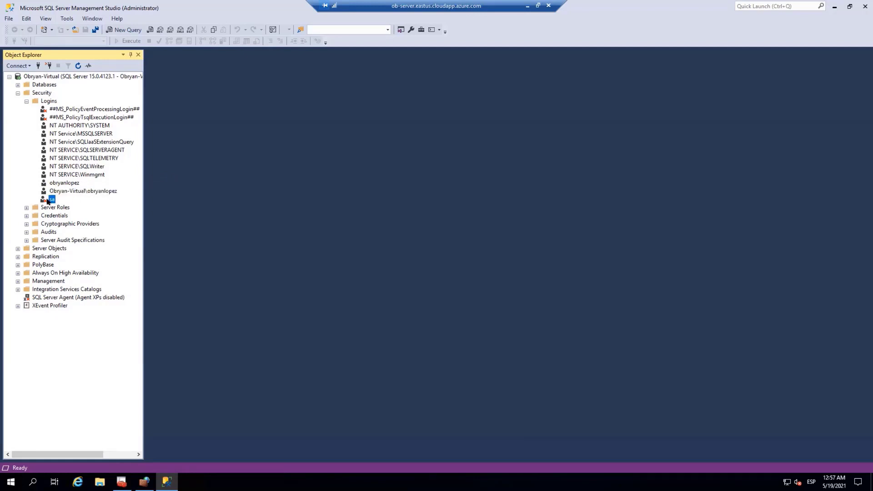
click(56, 183)
click(75, 190)
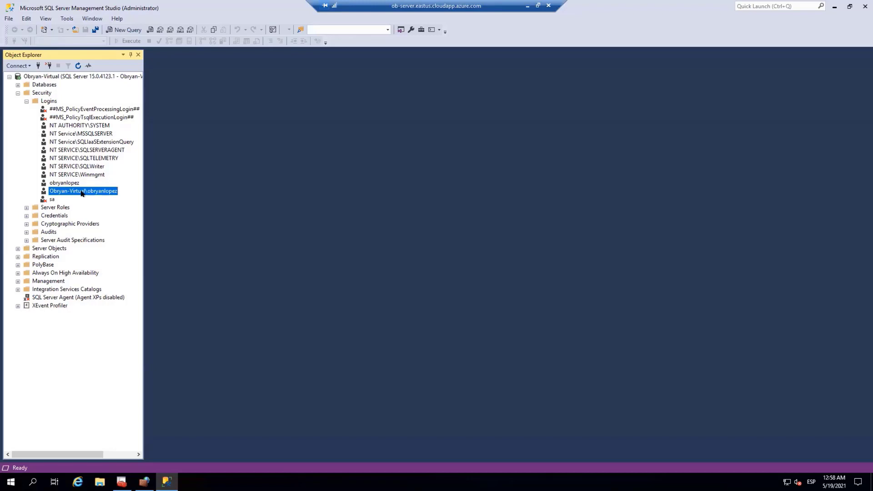
click(68, 182)
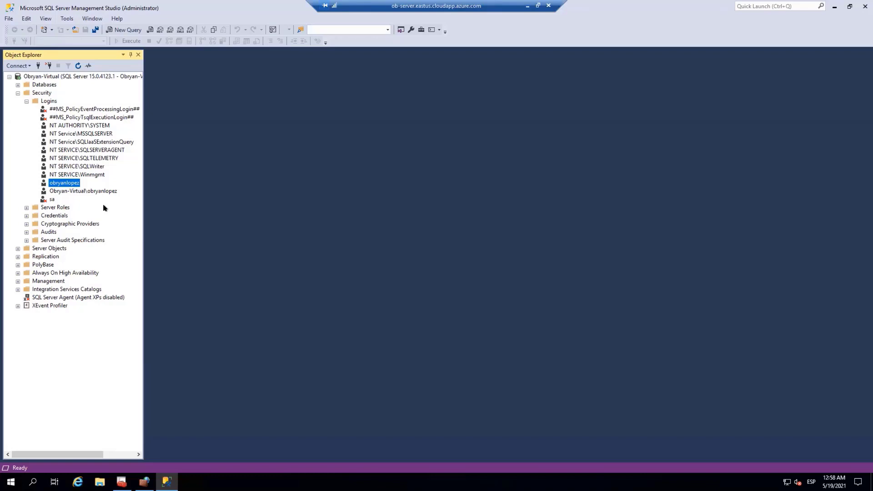
click(46, 200)
click(69, 183)
click(18, 93)
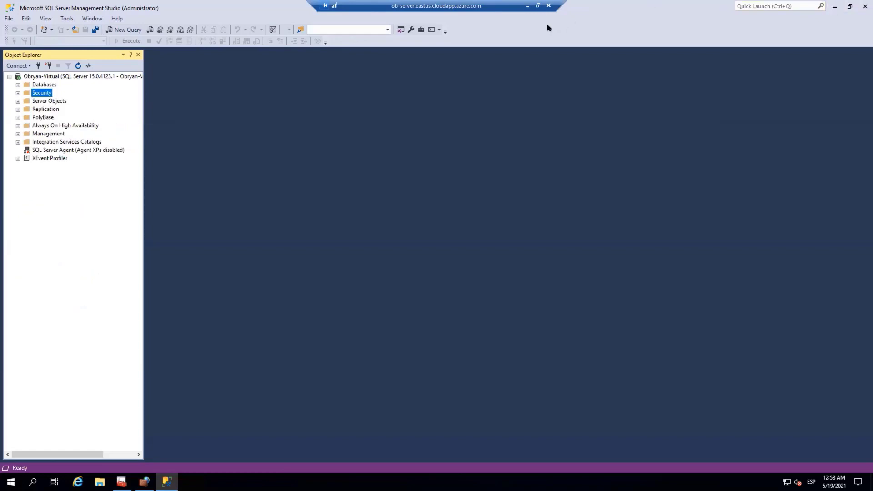
click(527, 6)
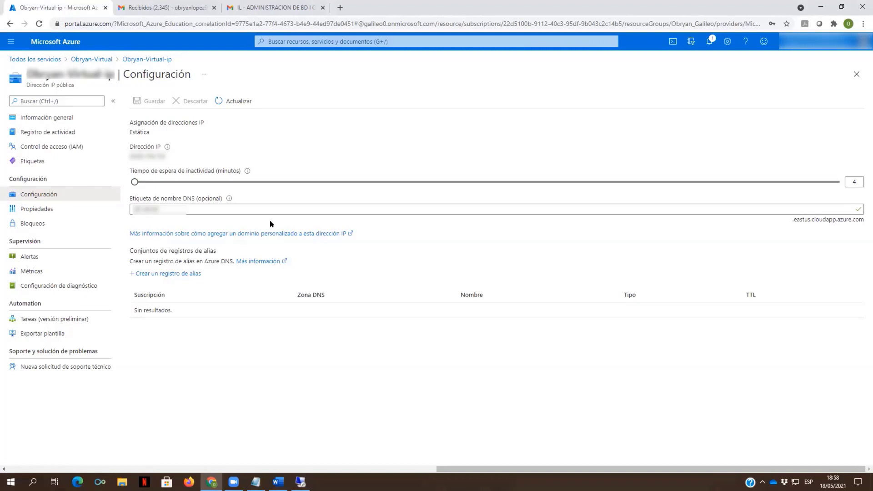
- Return from the public IP page to the virtual machine's Overview via the portal menu and scroll down
click(7, 42)
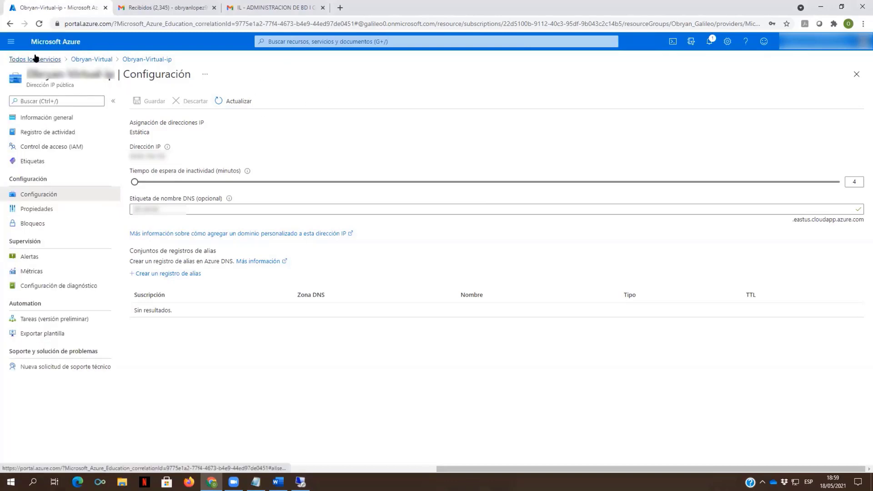
click(95, 59)
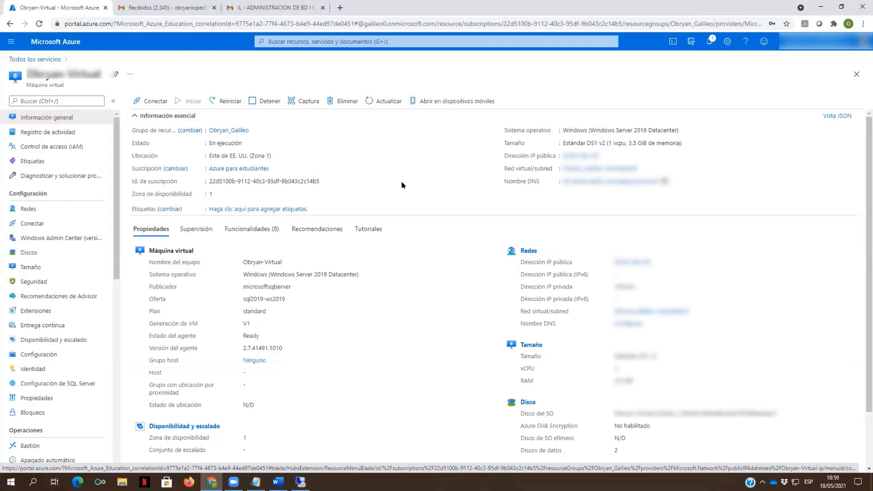
scroll(380, 214, down, 2)
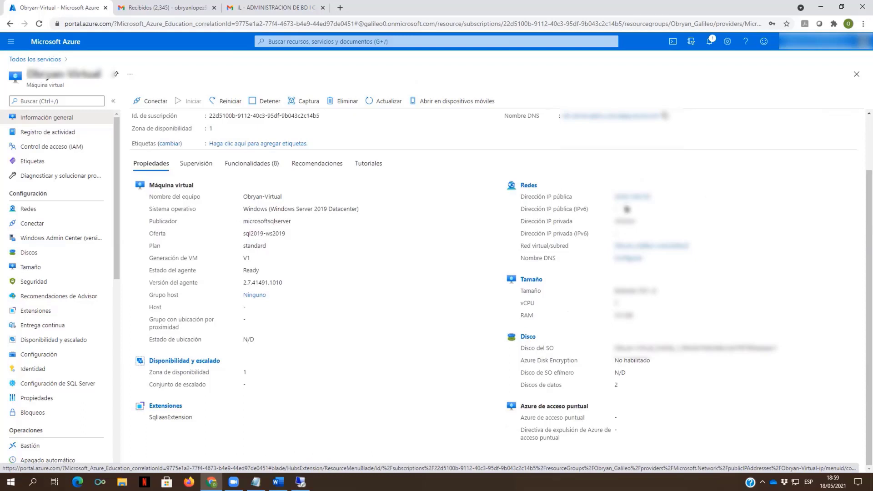
- In the VM's networking settings, start a new inbound rule with destination port 1433
click(523, 186)
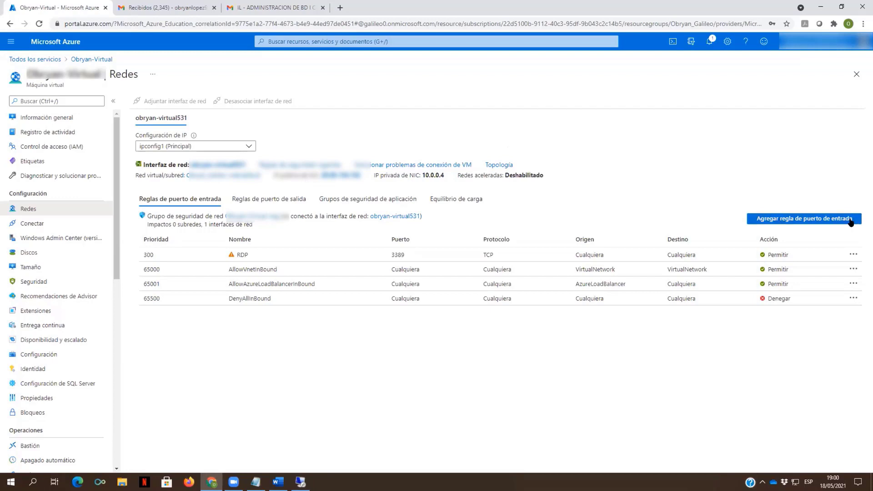
click(819, 220)
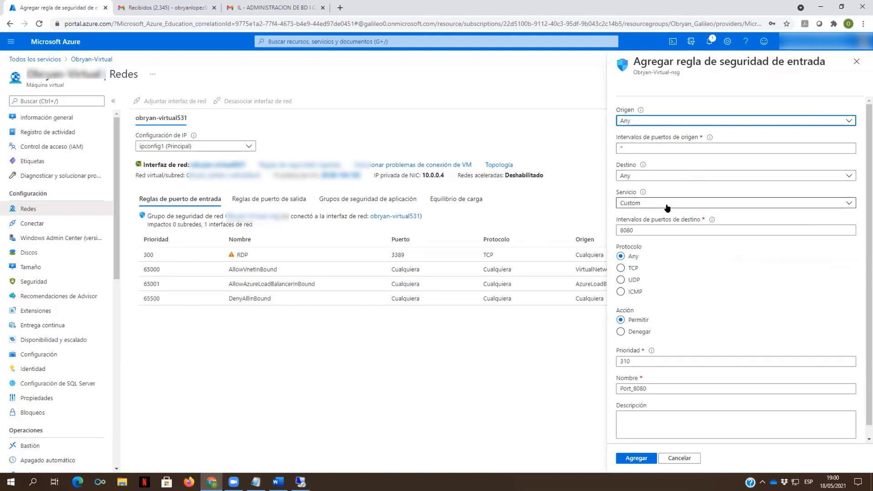
click(617, 227)
double_click(617, 228)
text(1433)
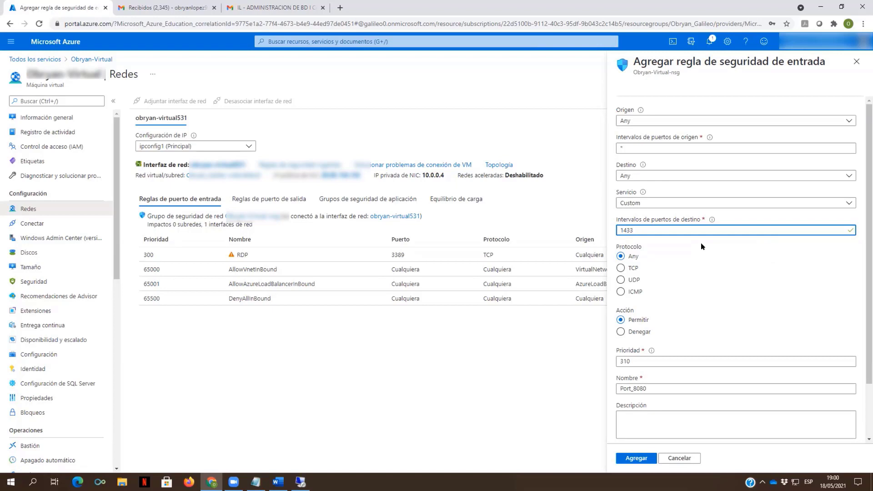
- Rename the rule from Port_8080 to Port_1433 and create it at priority 310
scroll(677, 268, down, 2)
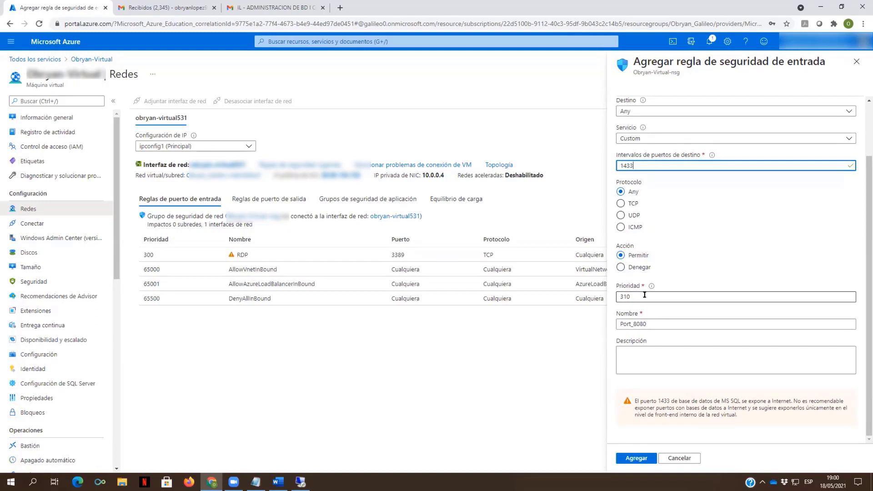
click(651, 324)
key(BackSpace)
key(BackSpace)
key(BackSpace)
key(BackSpace)
text(1433)
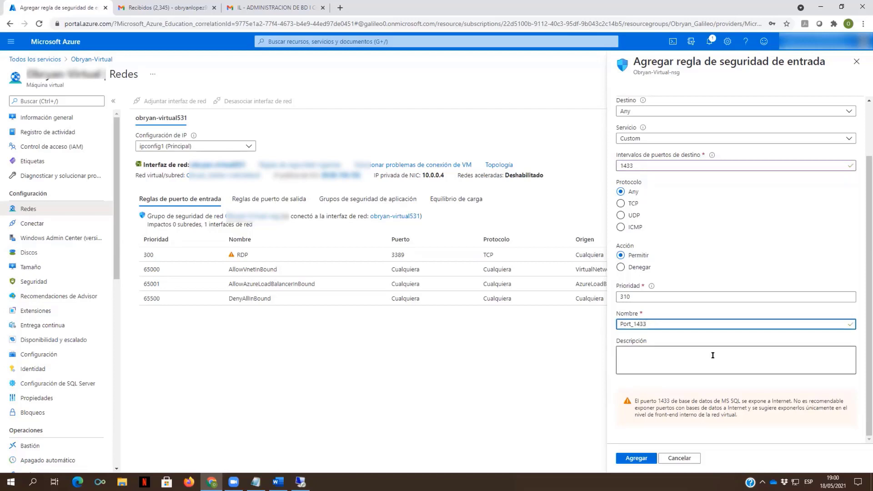
click(632, 459)
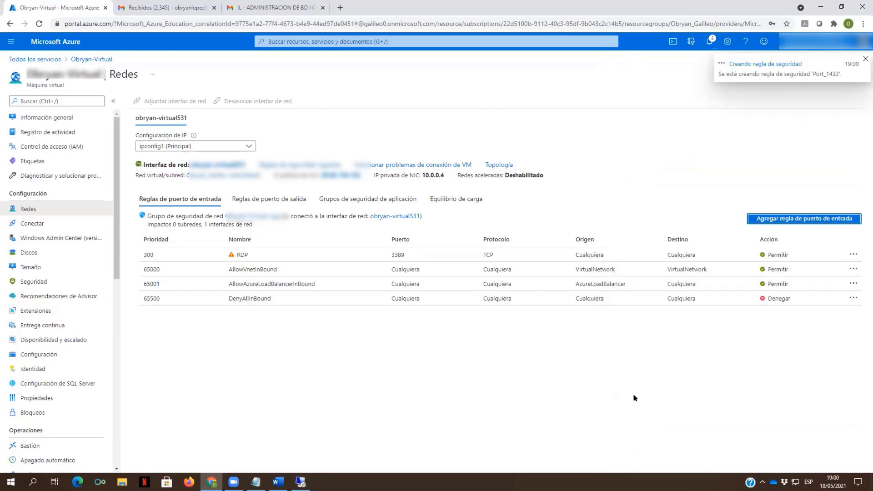
- Confirm in notifications that the Port_1433 rule was created, then minimize Chrome
click(709, 44)
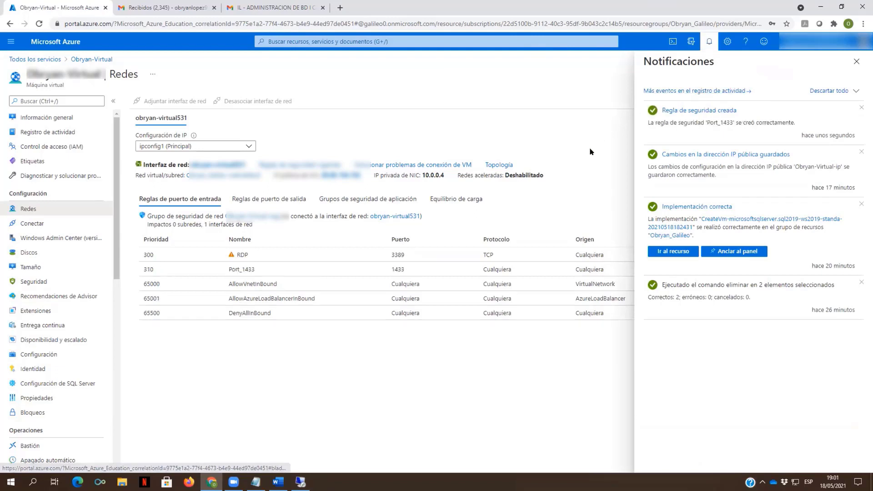
click(856, 62)
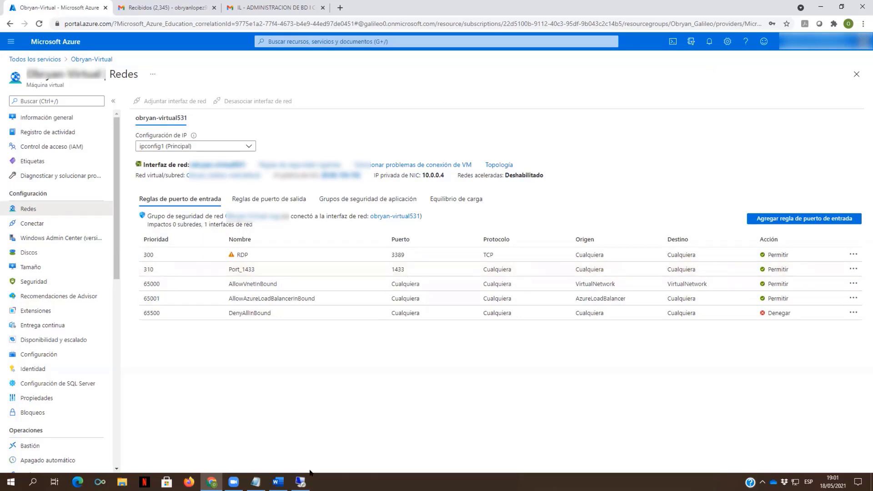
click(819, 7)
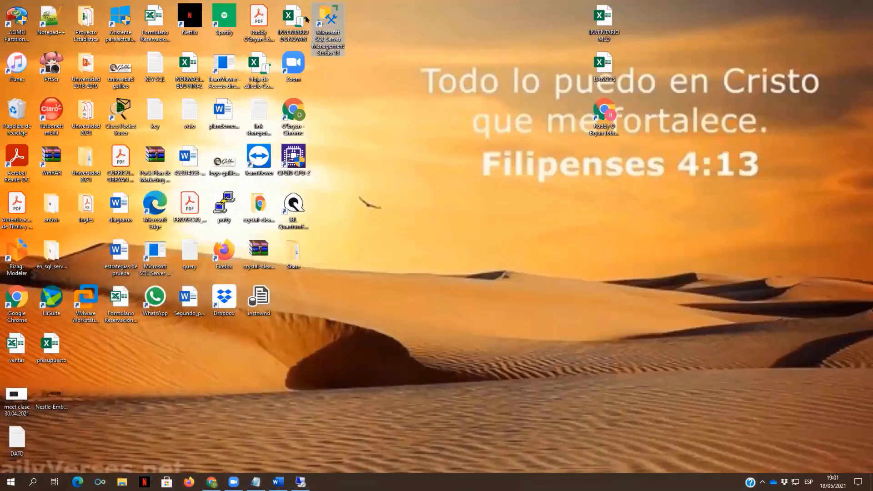
- Launch SSMS and enter the Azure server name, a SQL Server Authentication login and its password
double_click(324, 17)
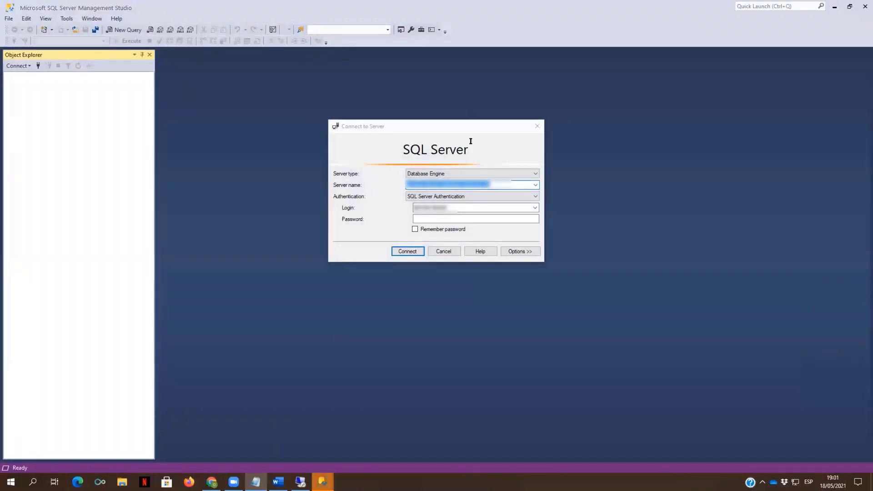
drag(501, 185, 393, 185)
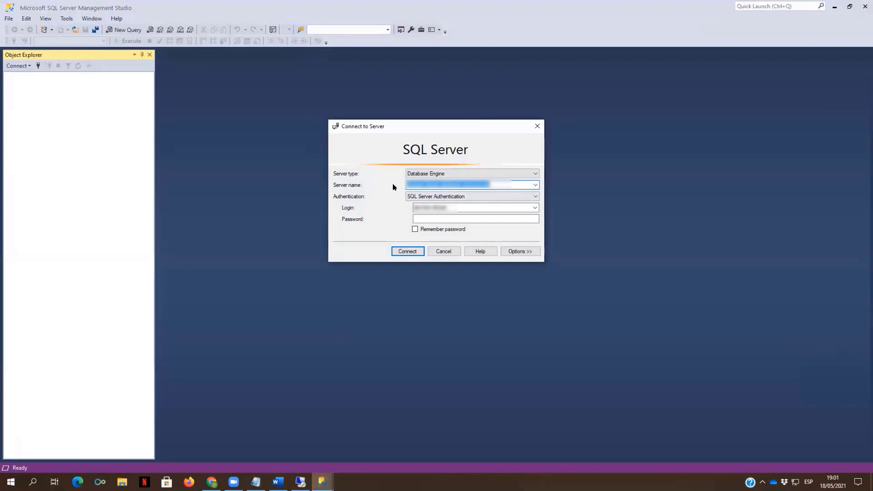
click(531, 198)
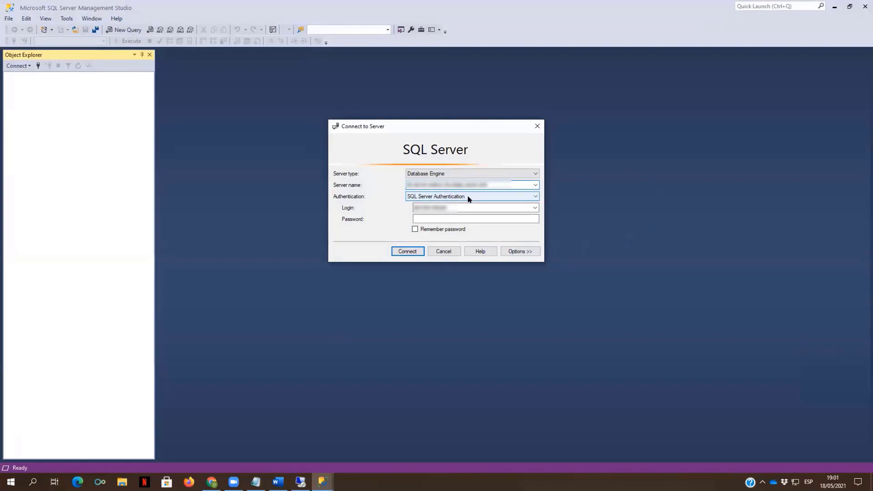
drag(460, 208, 384, 209)
text(azureprof)
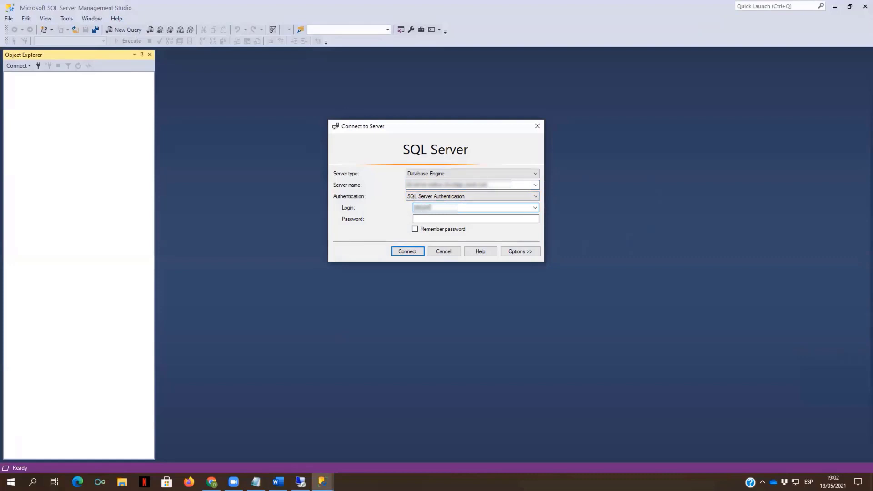
text(ile)
key(Tab)
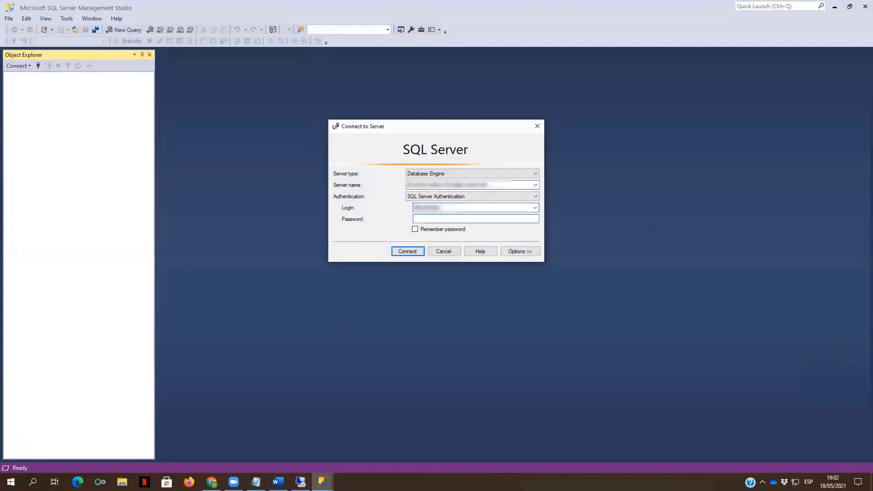
text(************)
click(408, 252)
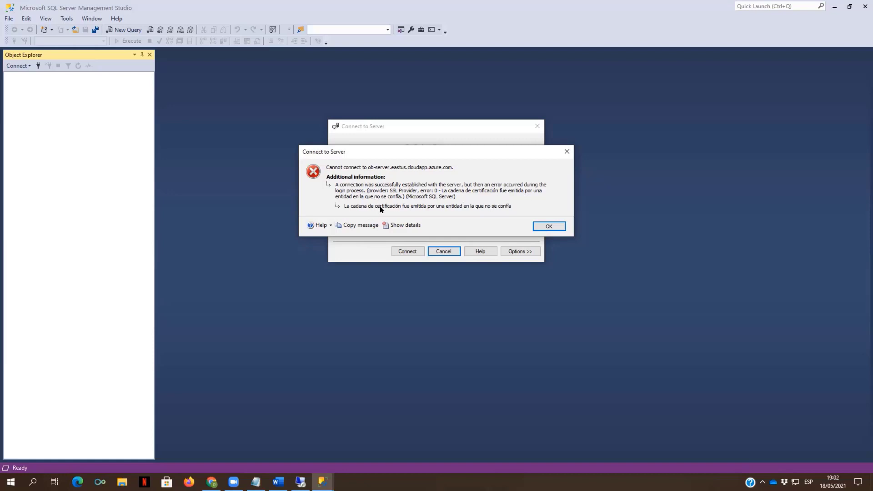
click(546, 227)
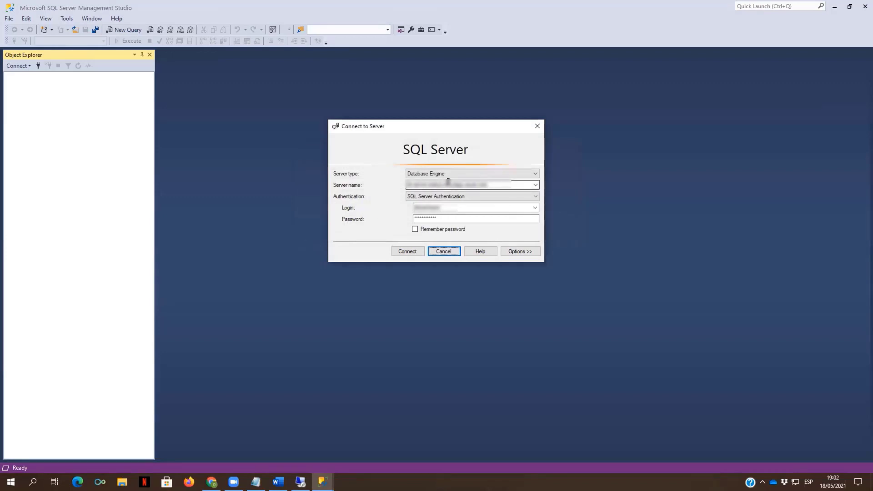
- Uncheck Encrypt connection in the connection options and connect to ob-server.eastus.cloudapp.azure.com
click(525, 252)
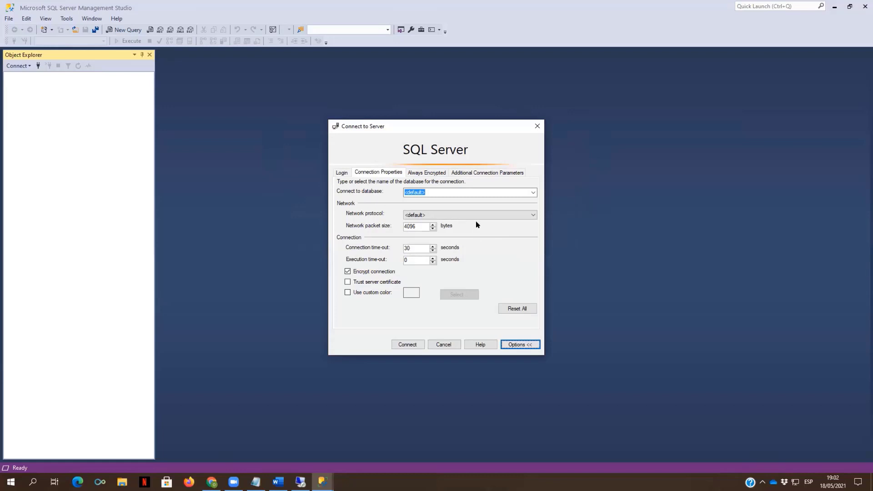
click(347, 271)
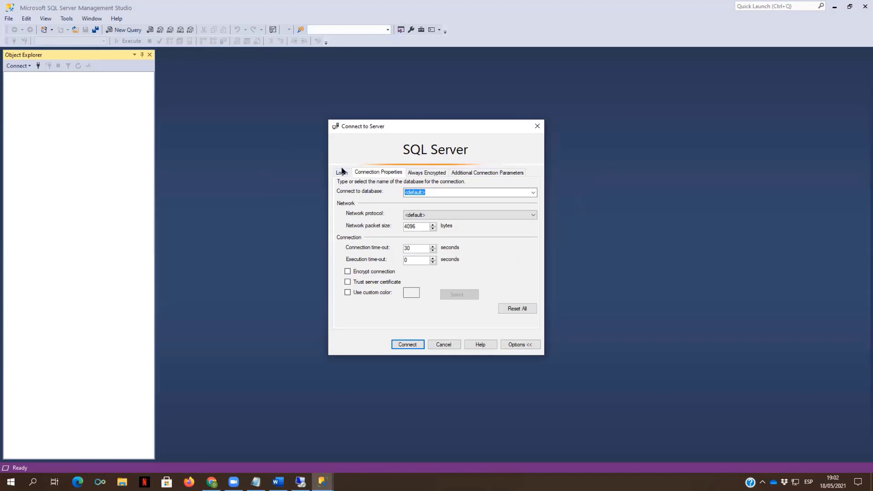
click(342, 172)
click(410, 345)
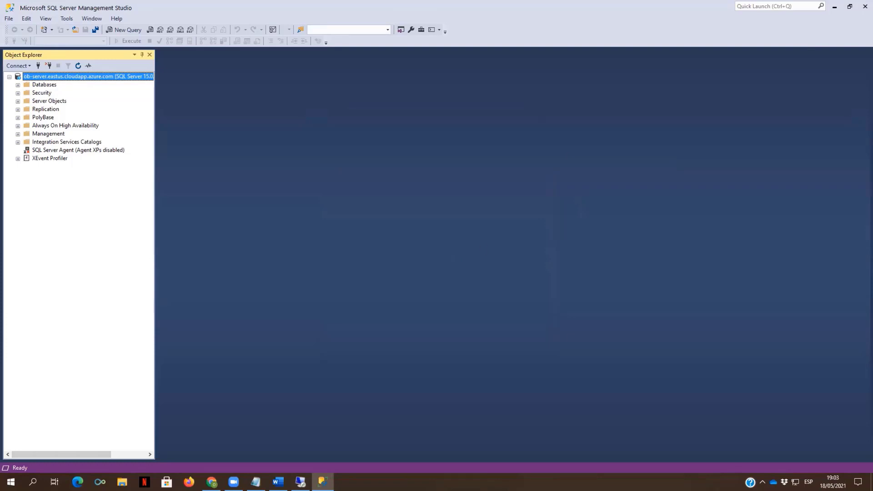
- Check the Notepad notes briefly, then expand the remote server's Databases folder in Object Explorer
key(alt+Tab)
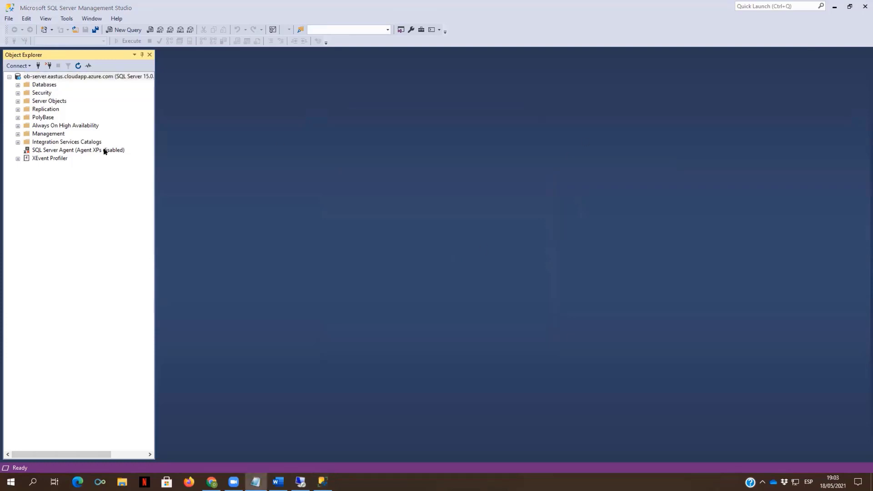
key(alt+Tab)
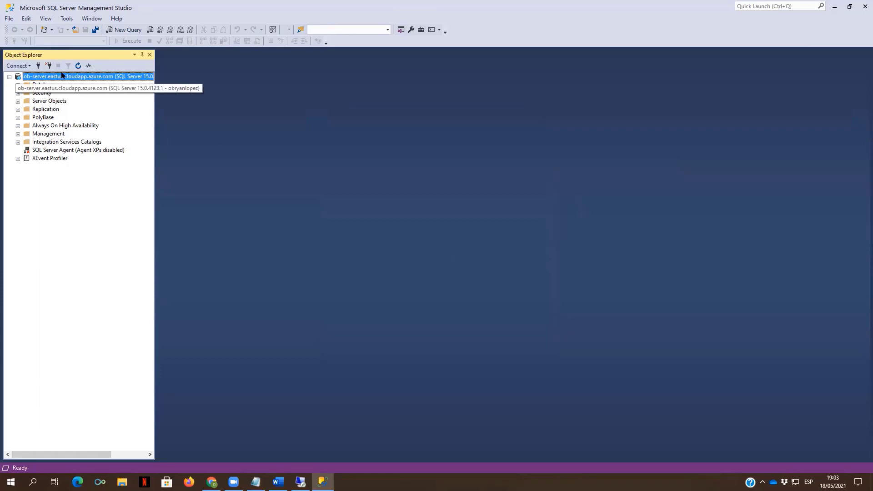
click(17, 85)
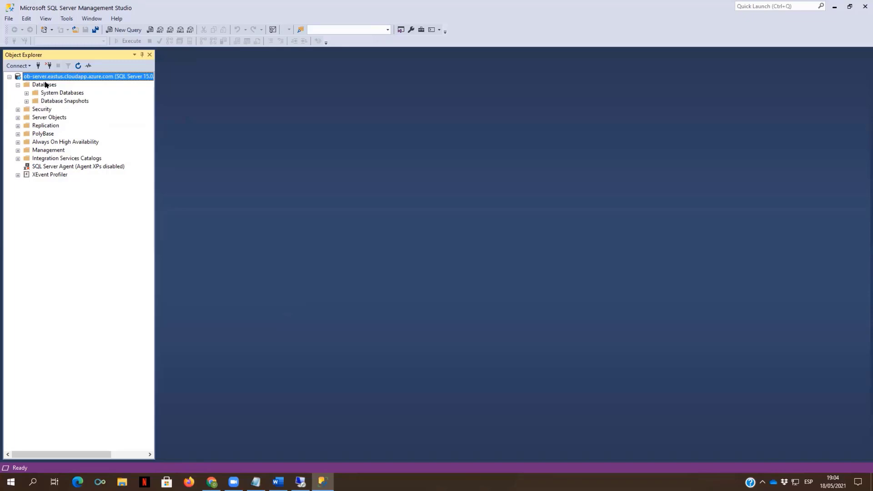
- Open instnwnd.sql from the Bases de Datos para SQL folder and execute it
click(76, 30)
scroll(47, 132, up, 8)
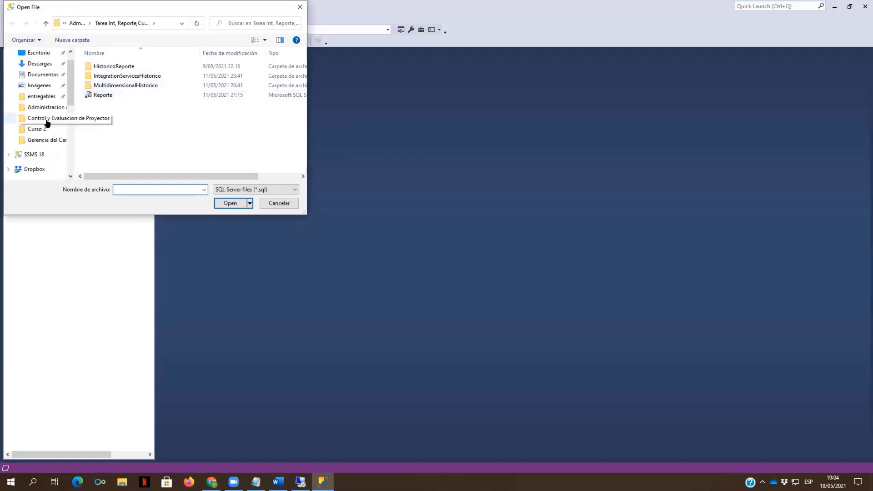
click(46, 107)
scroll(138, 83, down, 6)
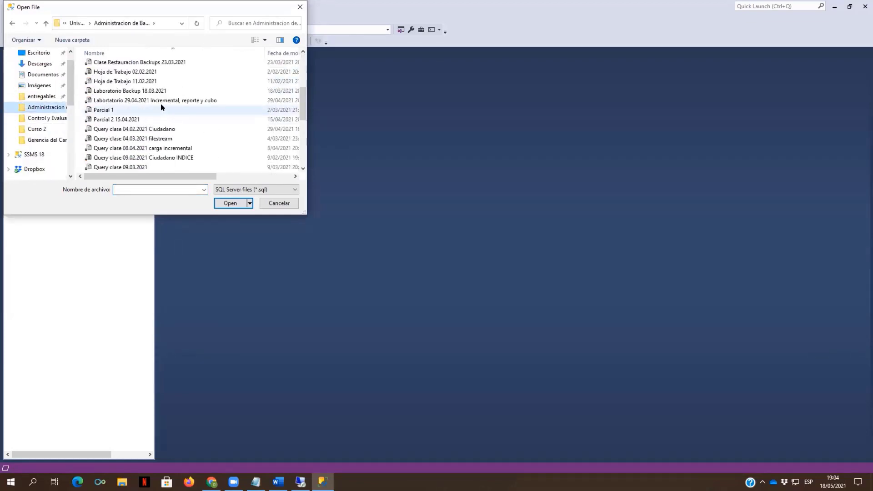
scroll(160, 107, down, 2)
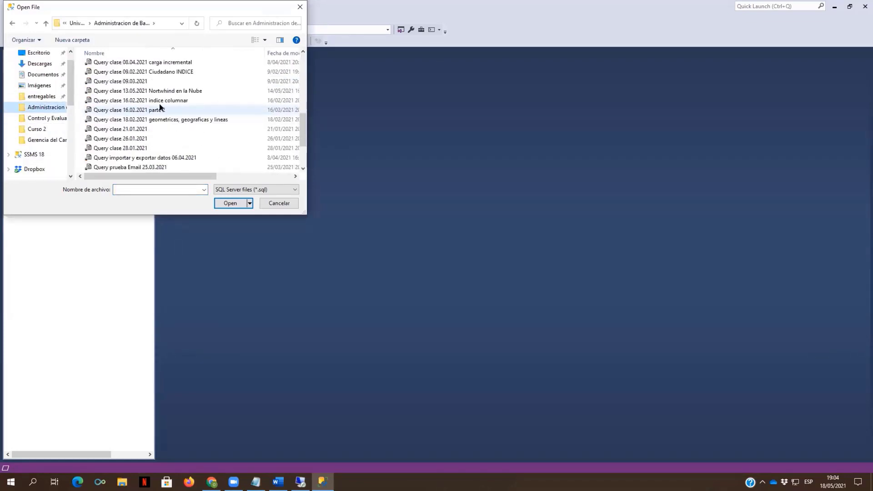
scroll(159, 107, up, 10)
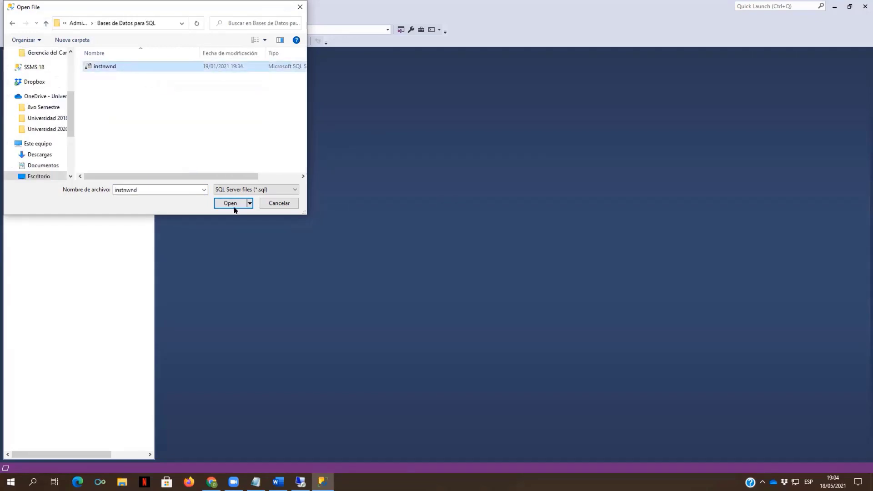
click(230, 203)
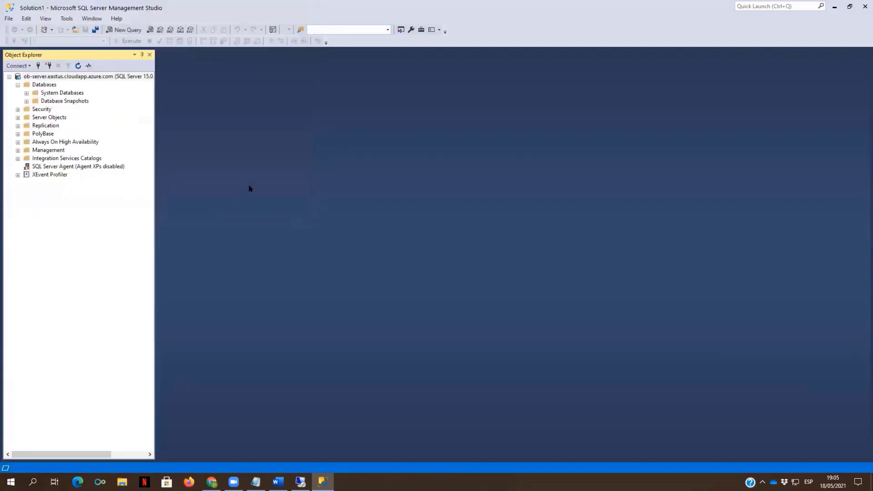
scroll(284, 170, down, 14)
scroll(285, 171, up, 16)
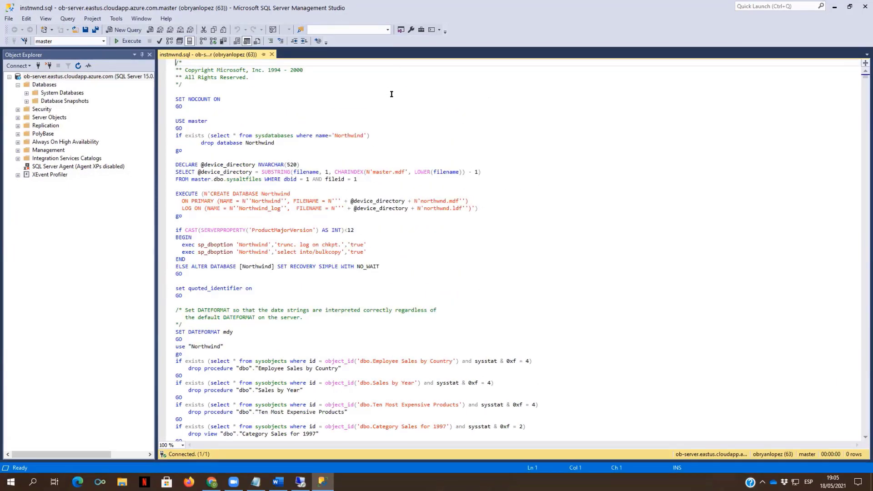
click(129, 41)
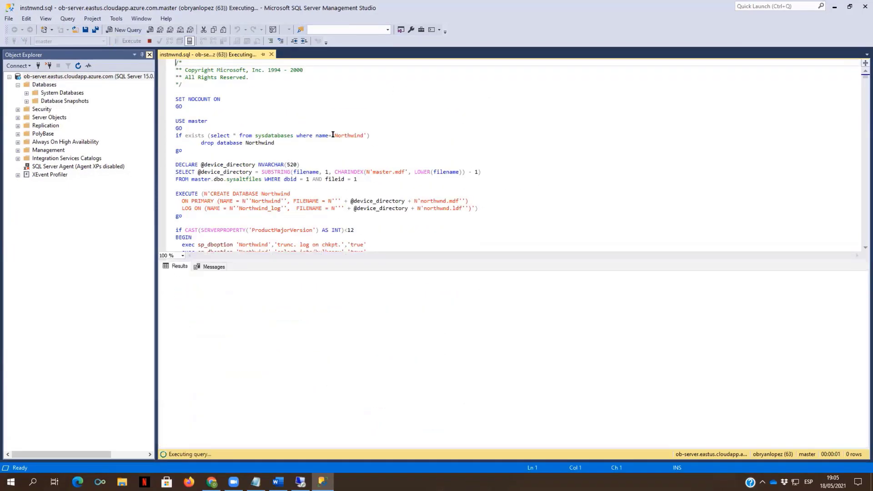